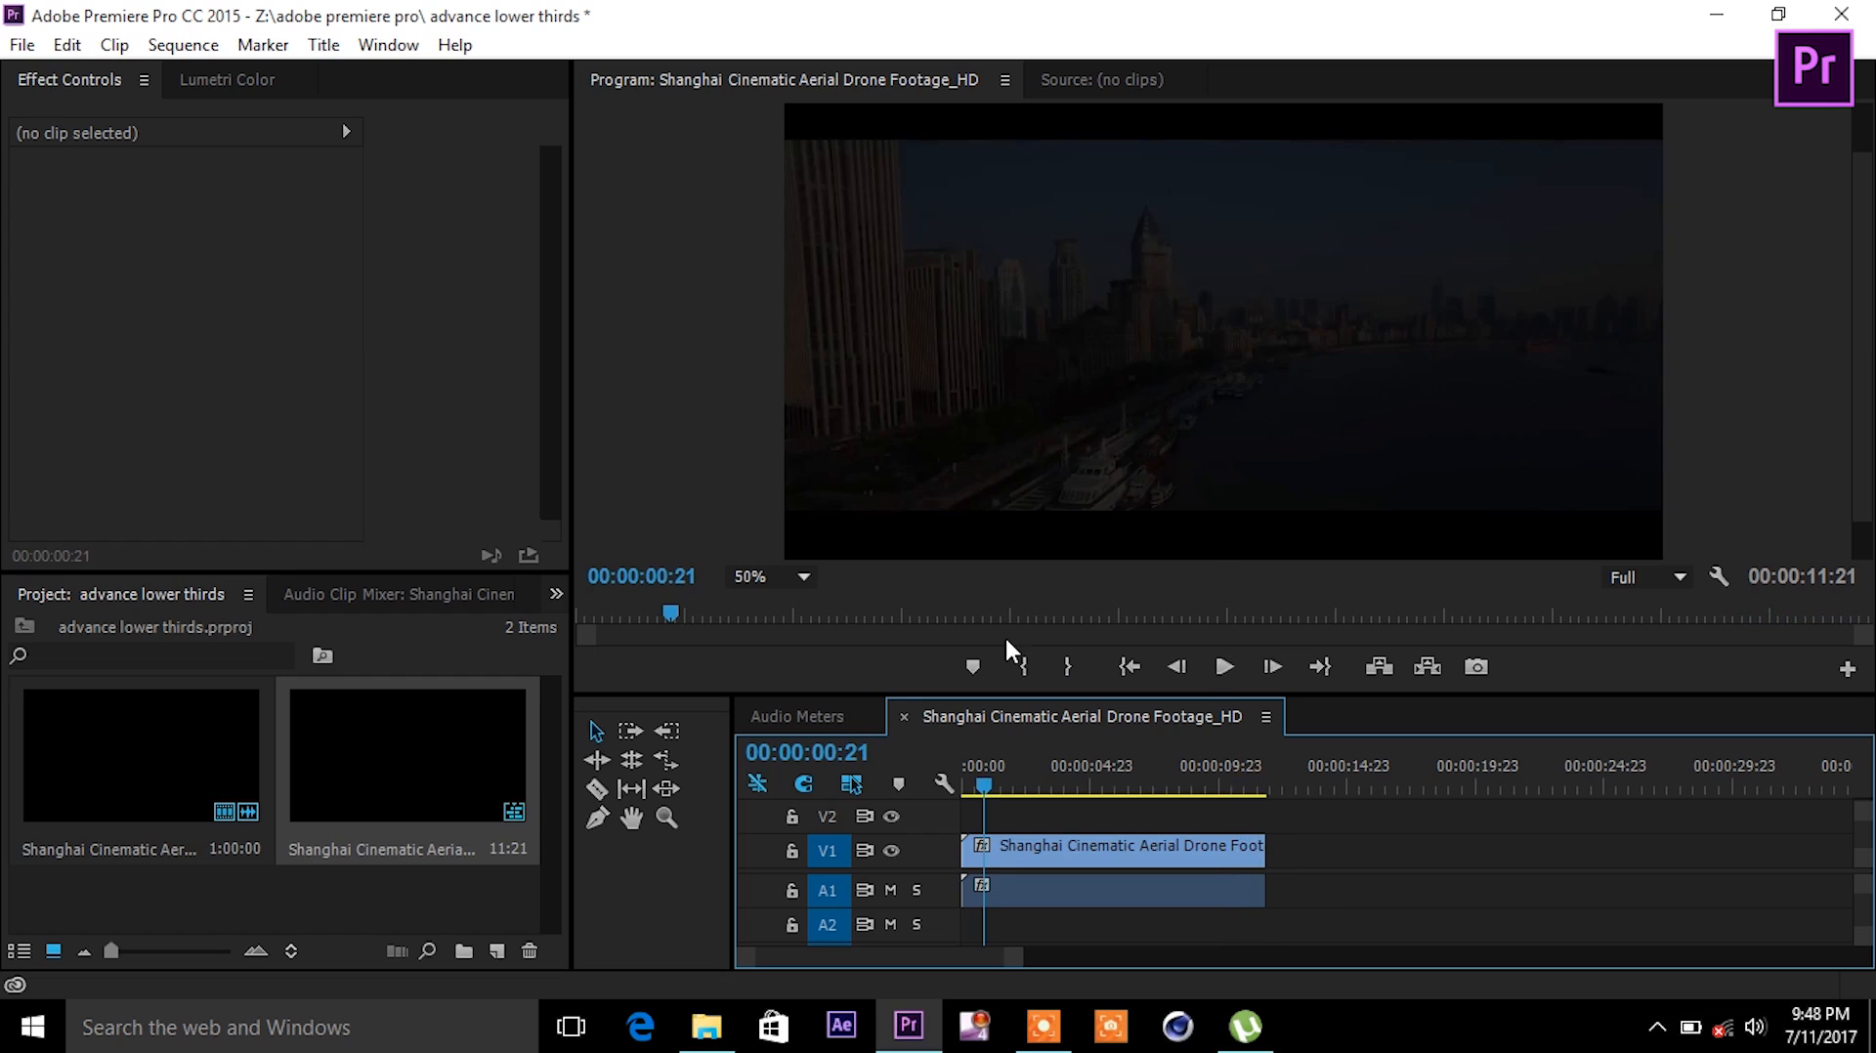
# - Create a default still title called Title 01 at 1280×720, 23.976fps, and open it in the Titler
pyautogui.click(314, 47)
pyautogui.moveTo(364, 127)
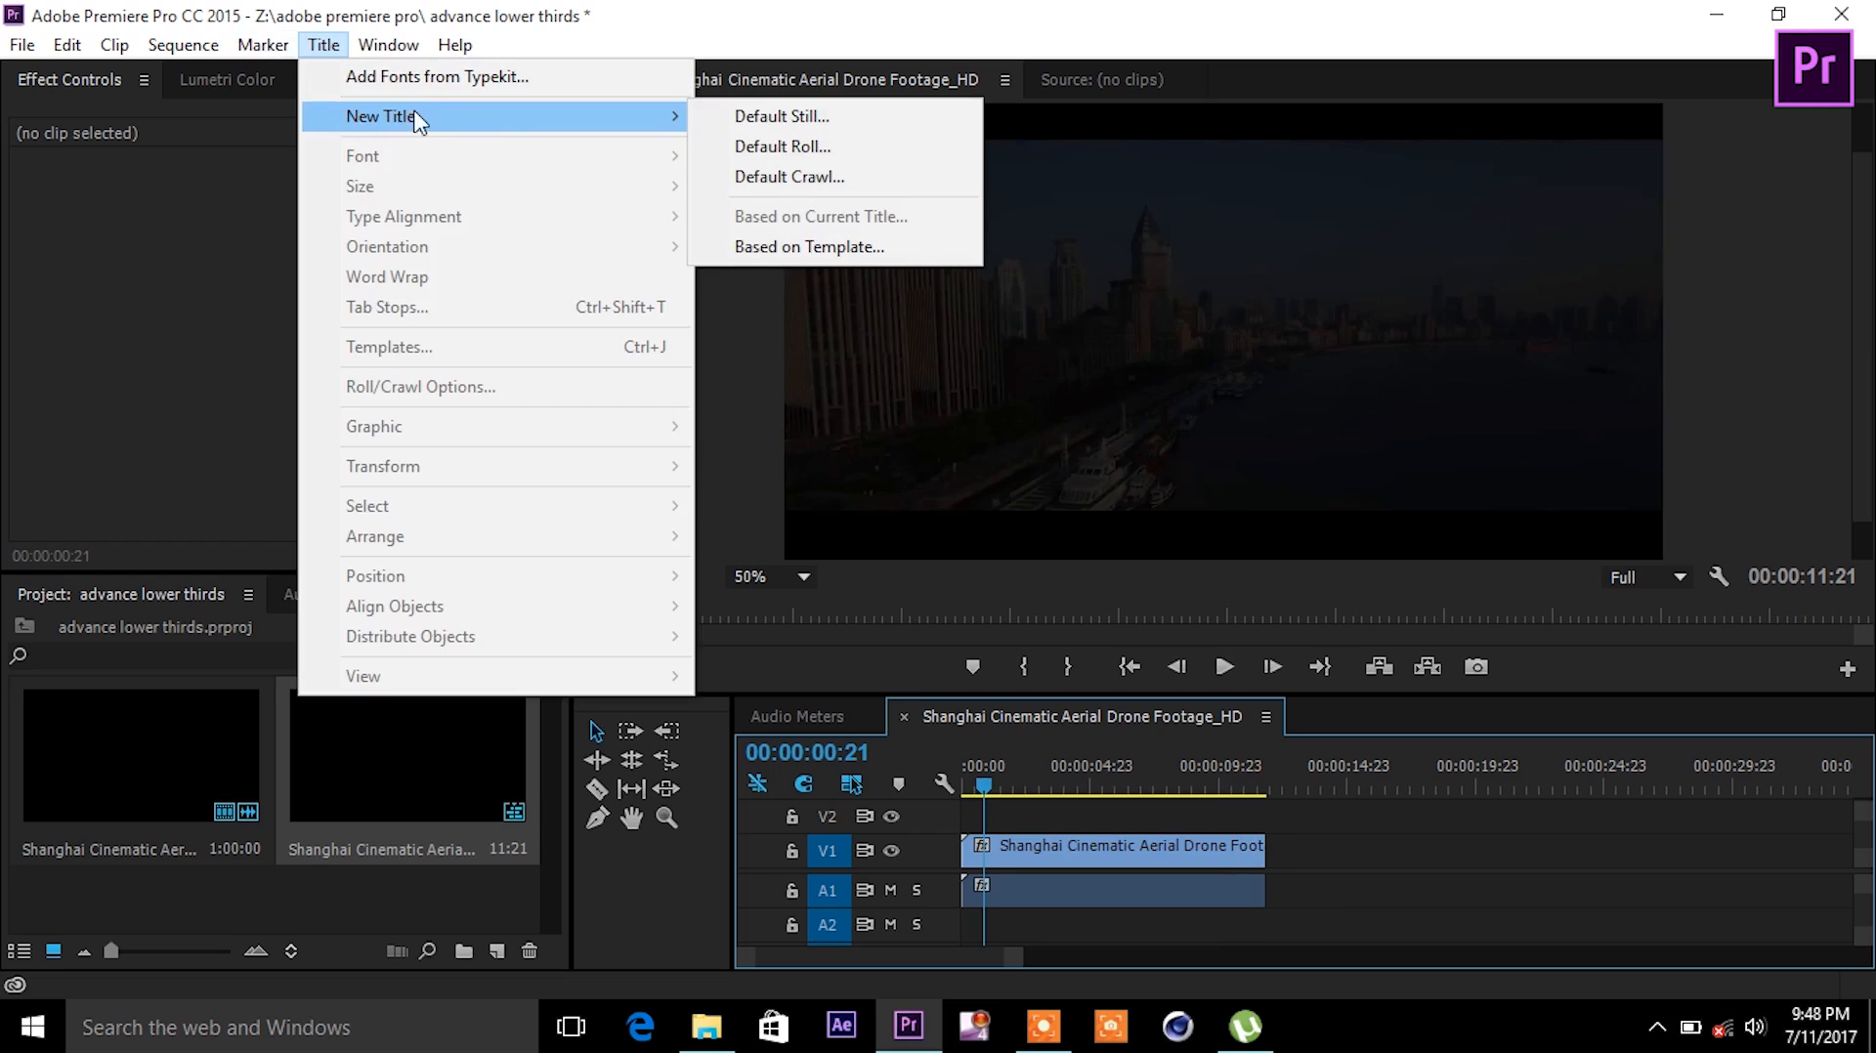
pyautogui.click(763, 117)
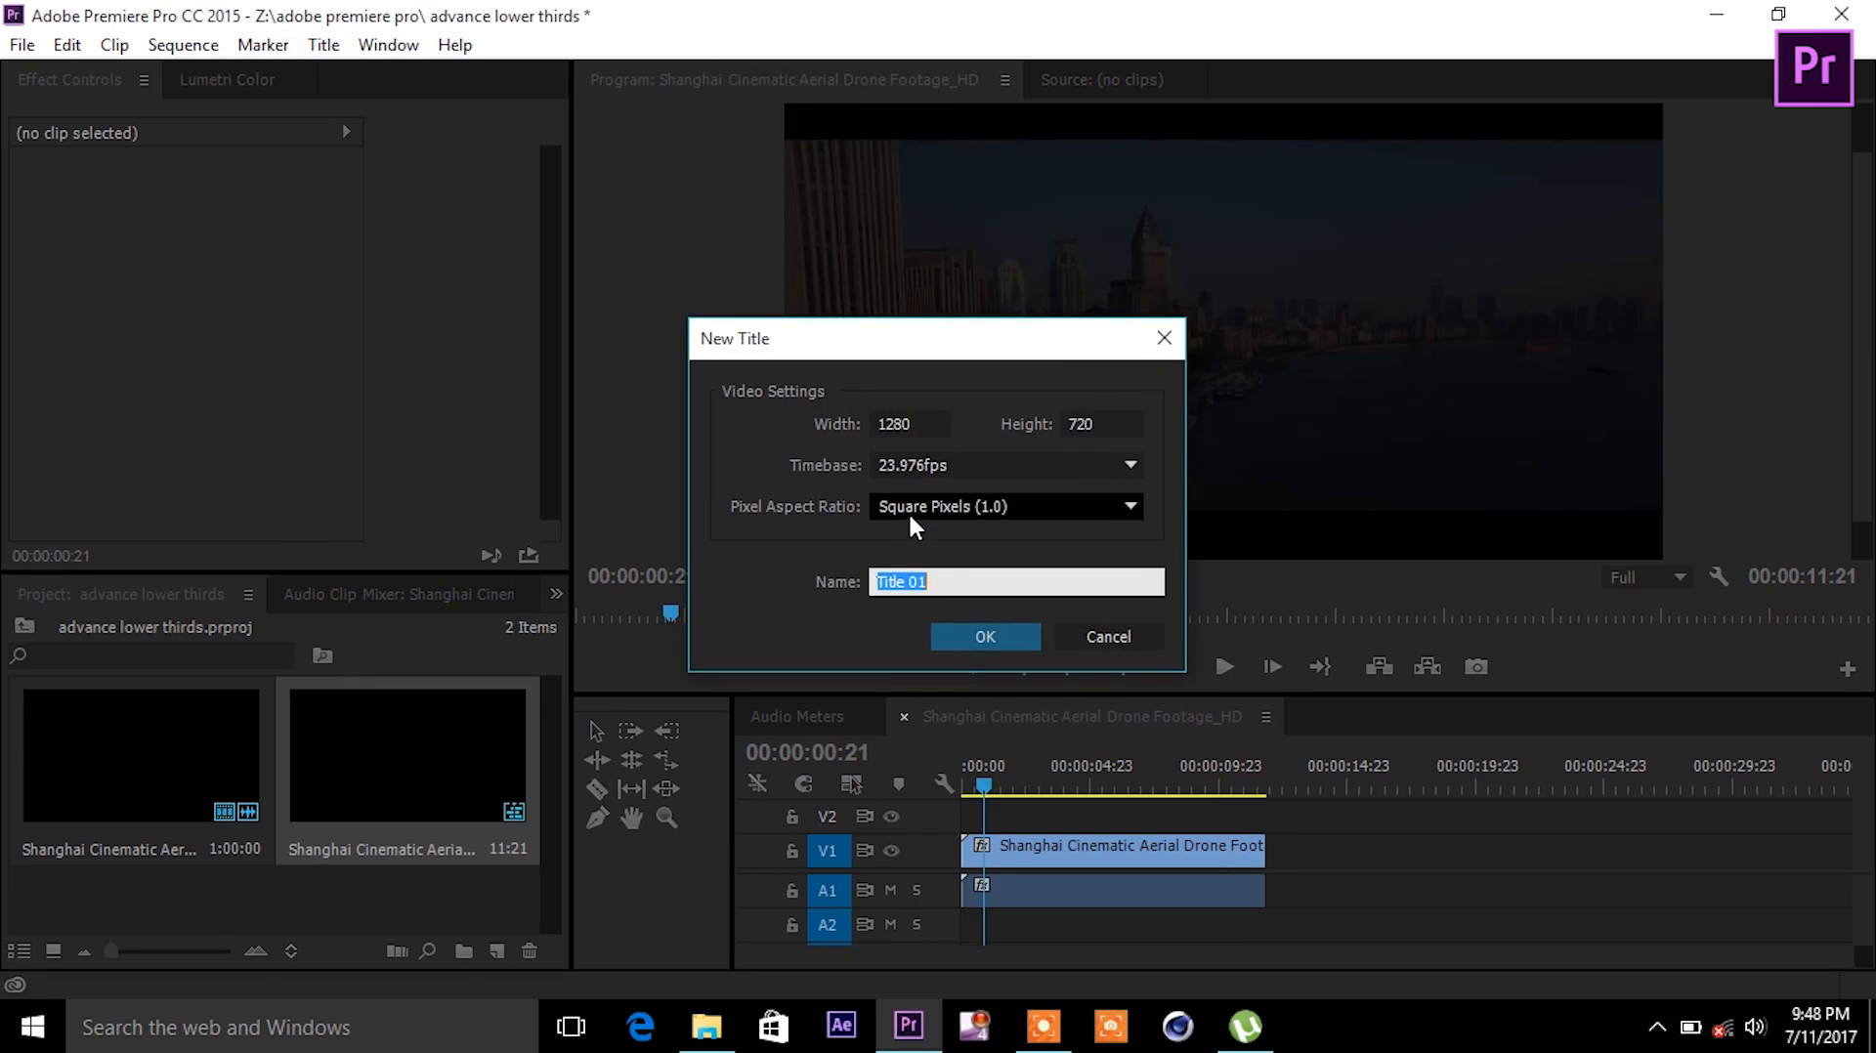
pyautogui.click(959, 633)
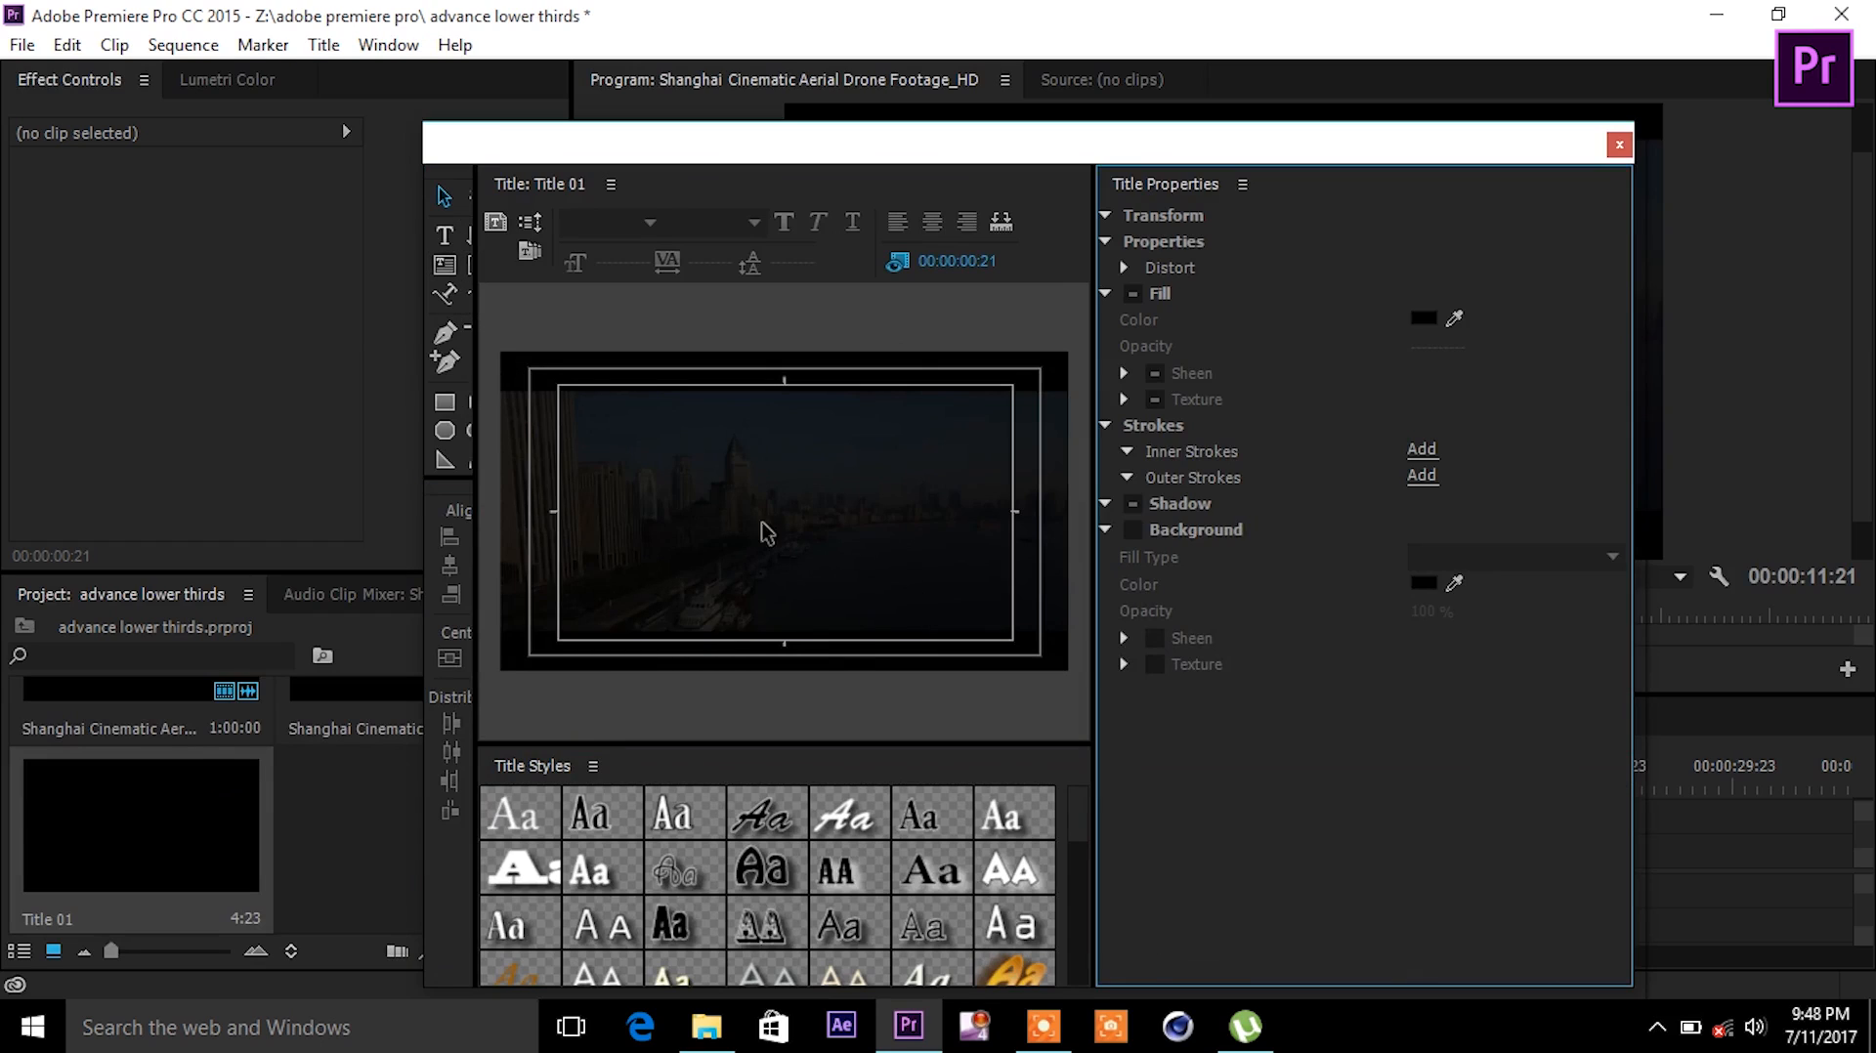
# - Draw a thin white rectangle bar, about 483.3 × 59.7, in the lower-left of the frame
pyautogui.click(447, 402)
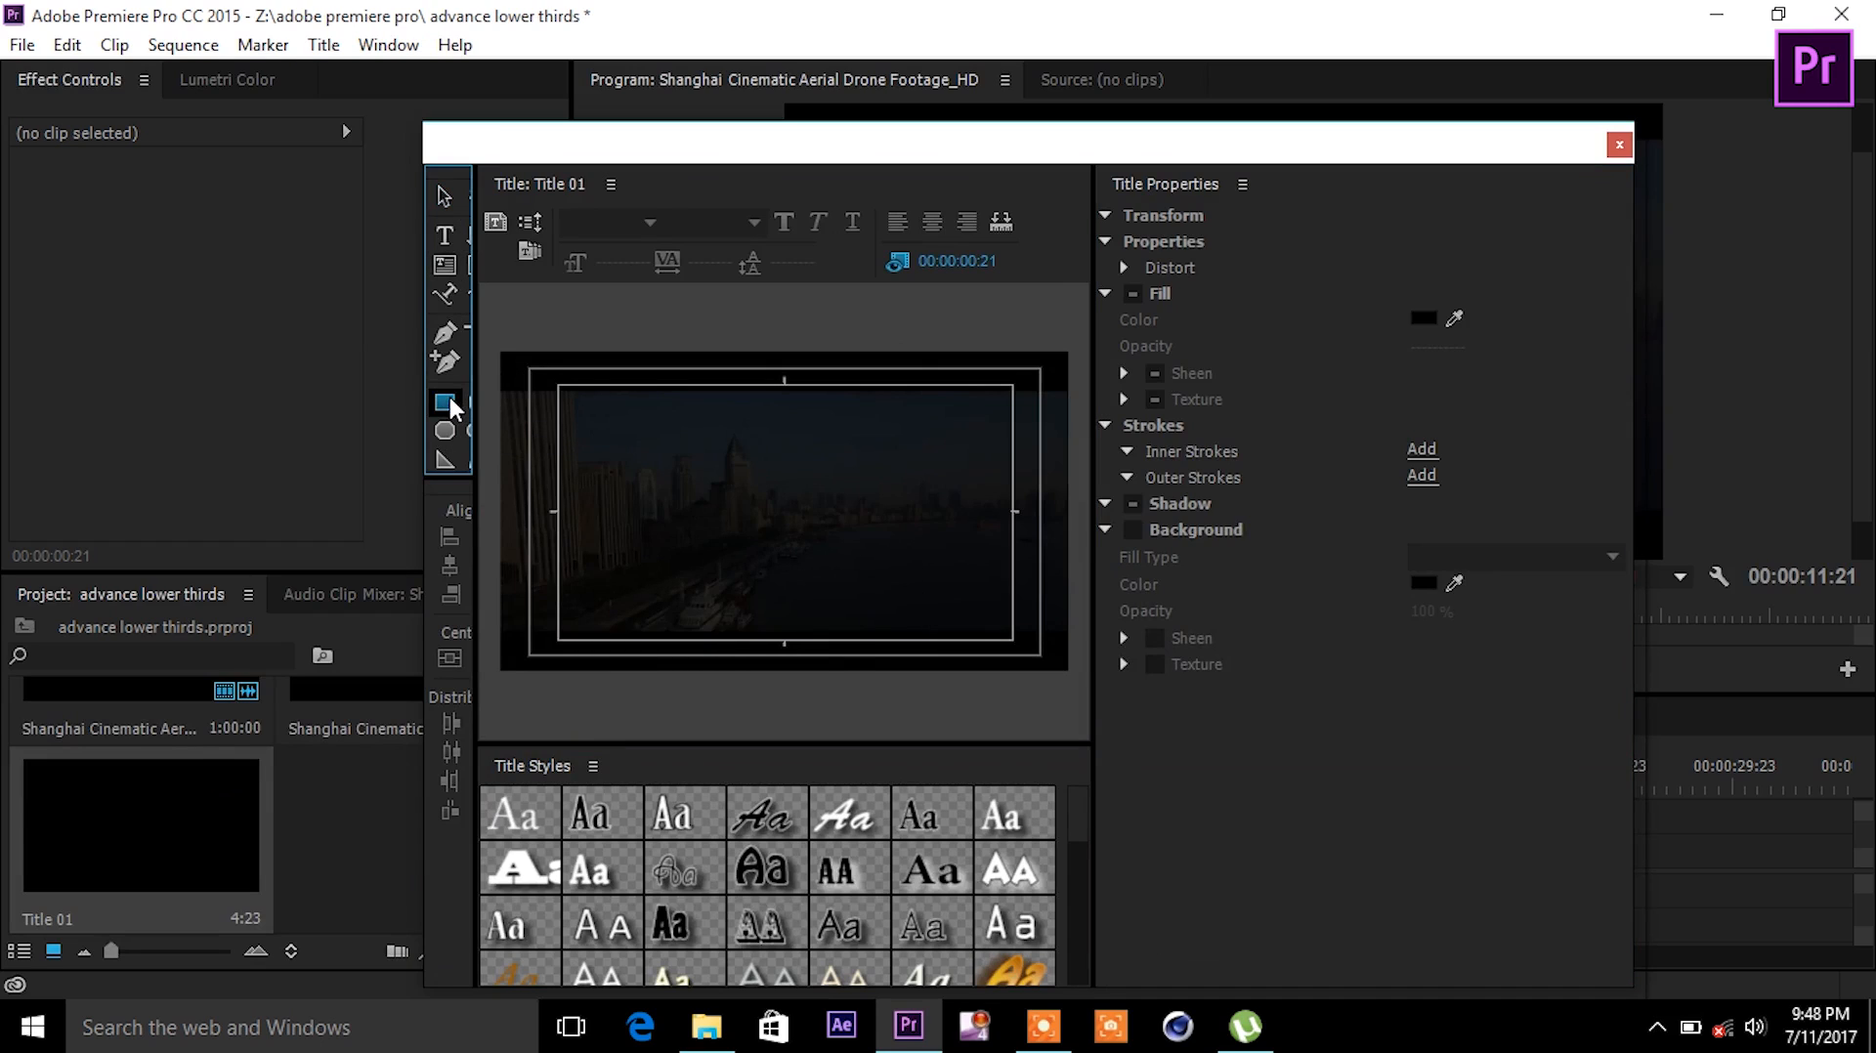
pyautogui.moveTo(567, 576); pyautogui.dragTo(783, 604)
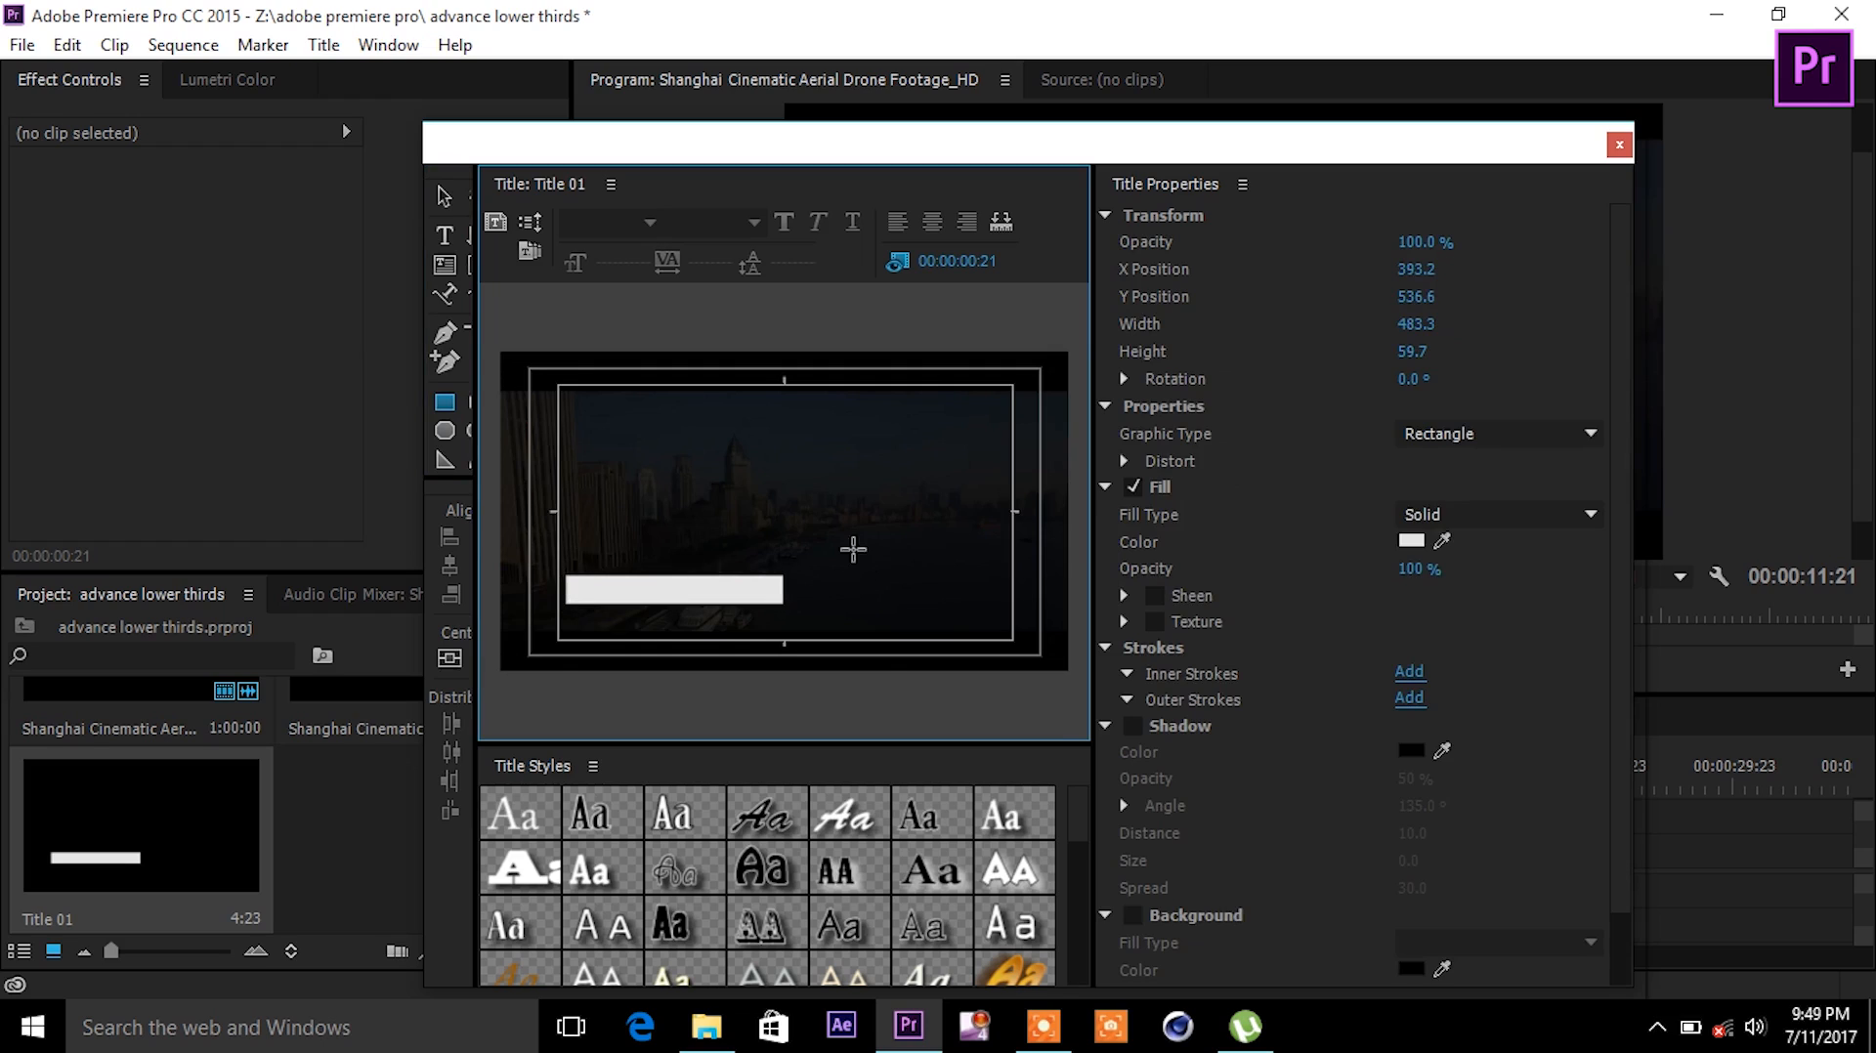
pyautogui.click(446, 237)
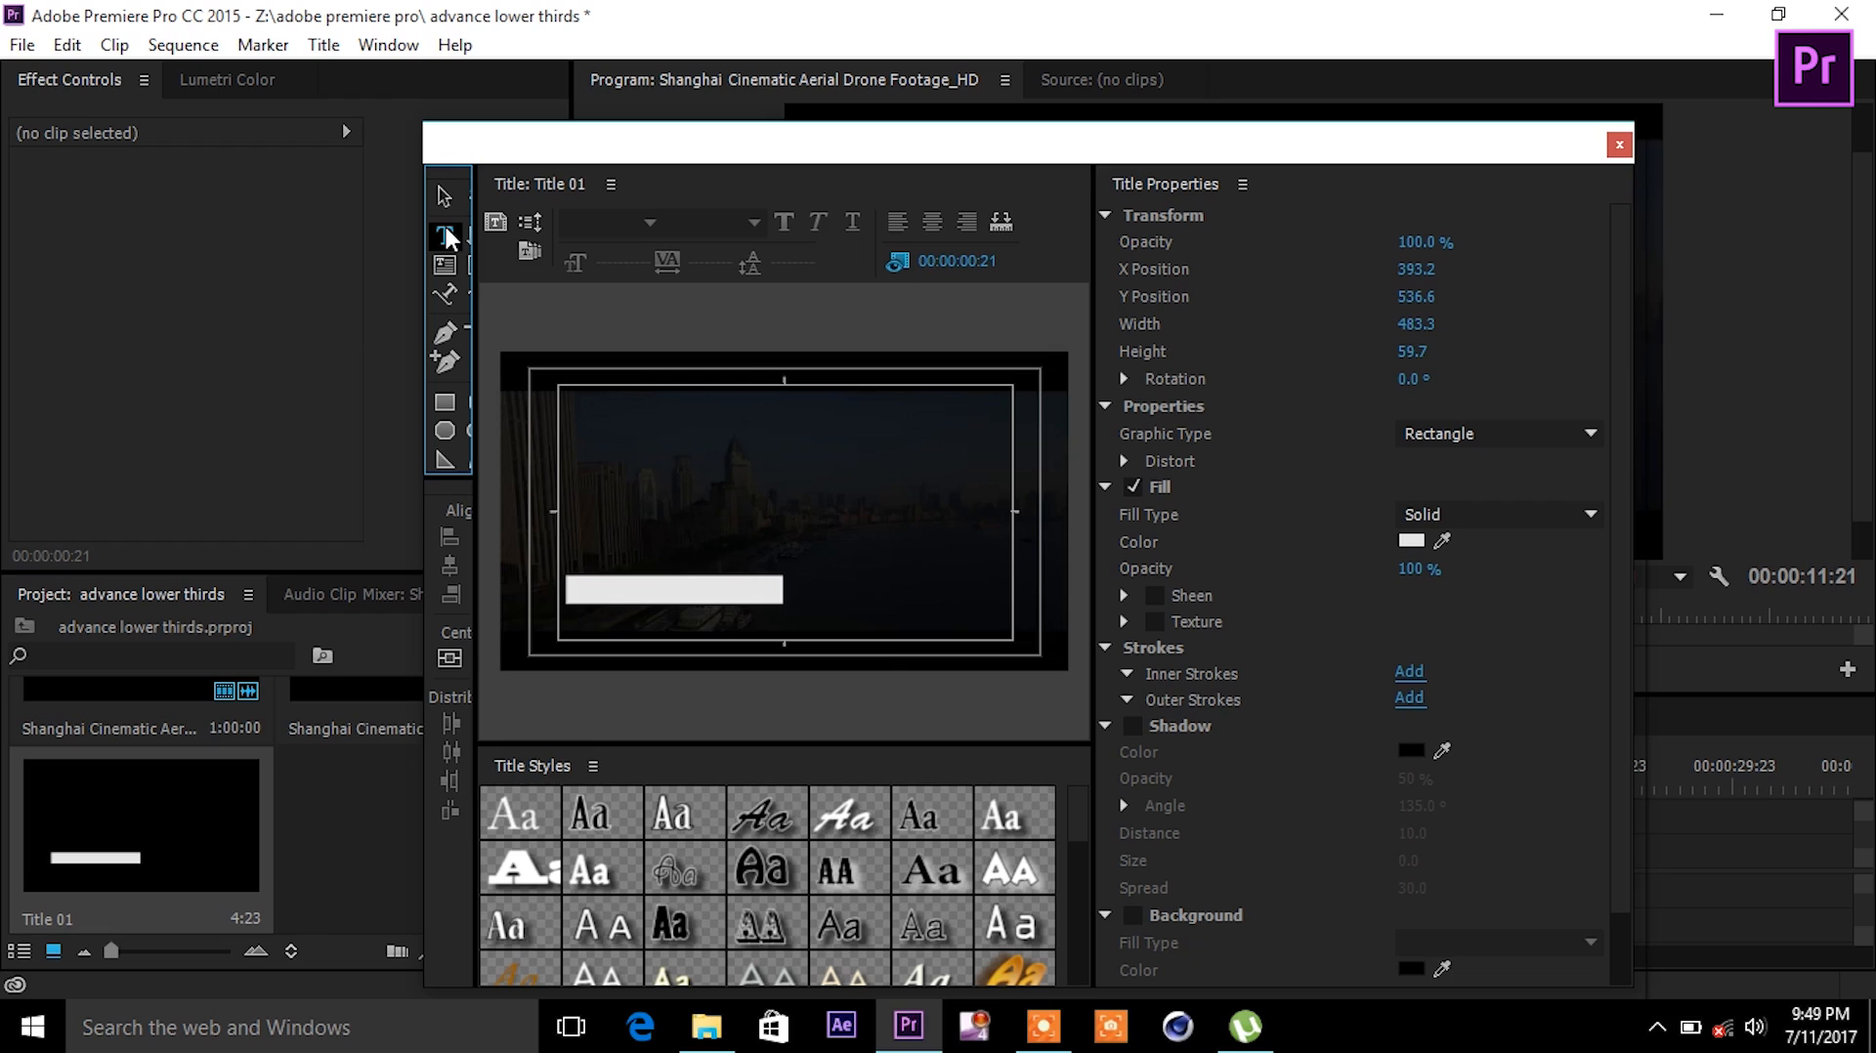
# - Type 'YOUR NAME' in a text box just above the white bar
pyautogui.click(574, 526)
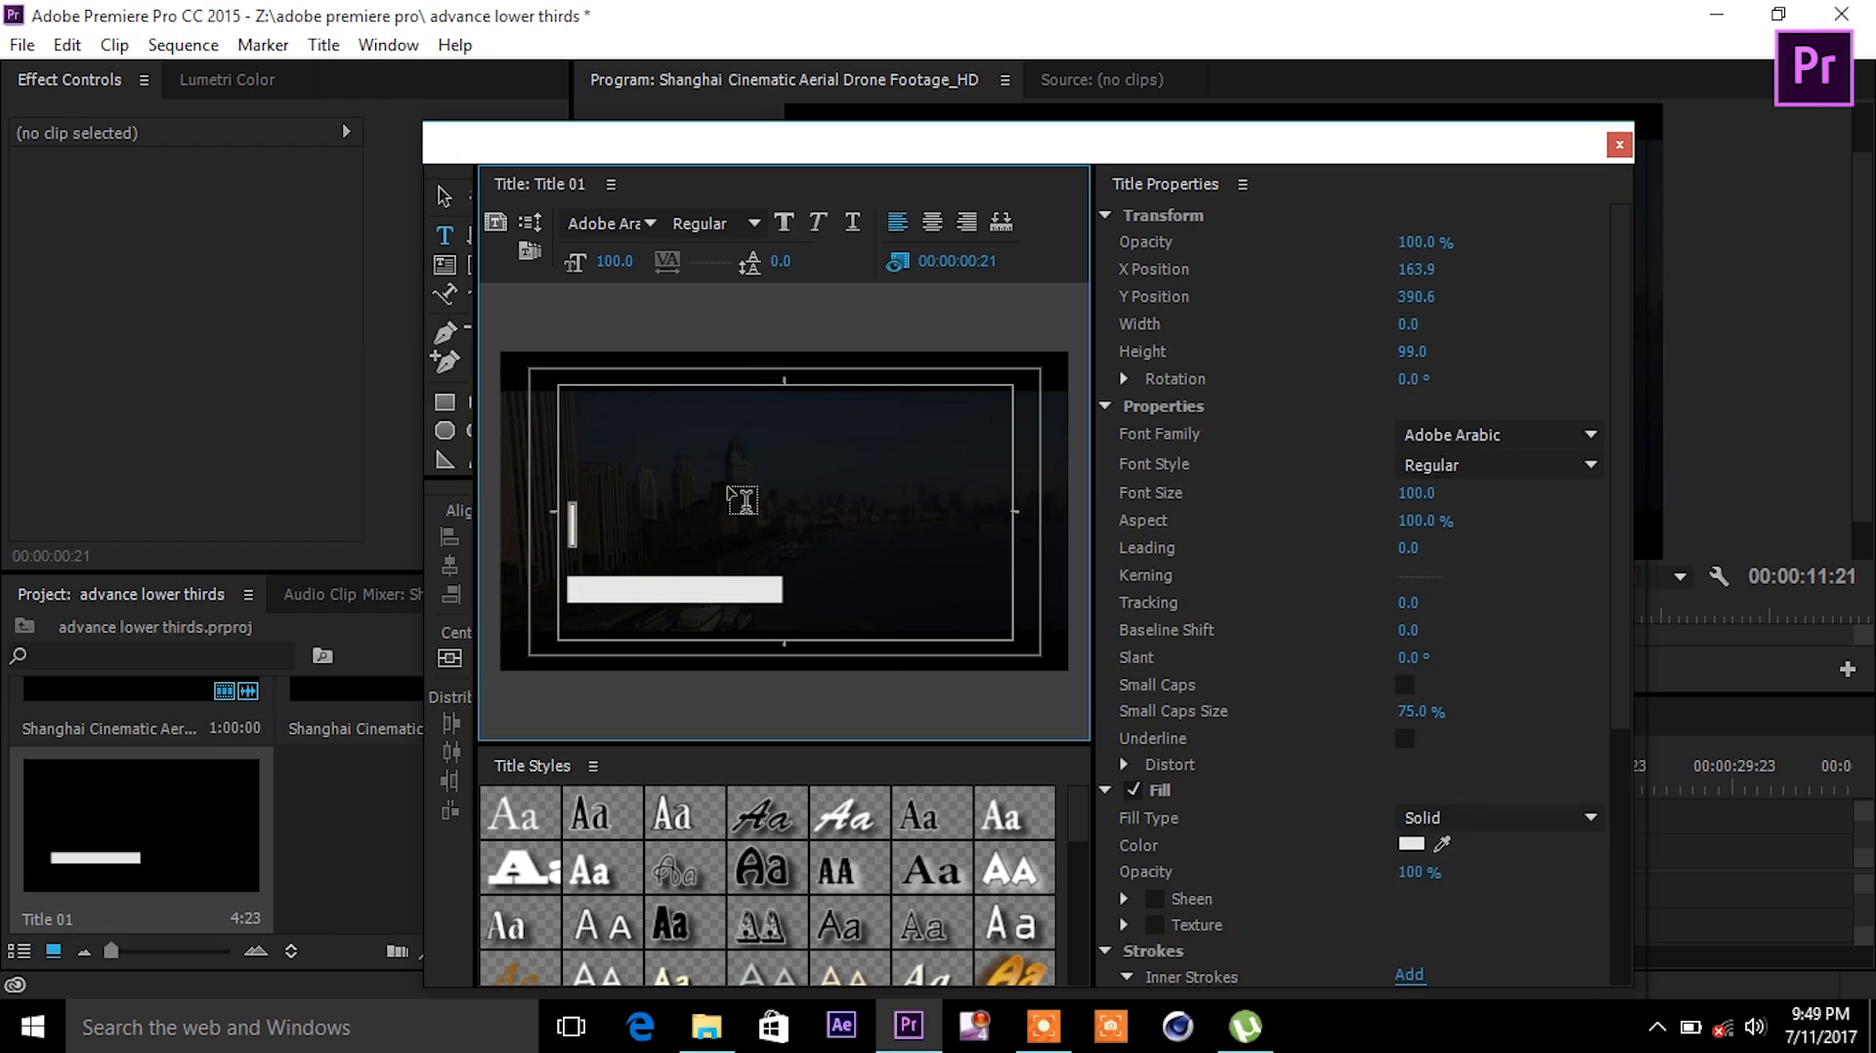
pyautogui.write('YOU')
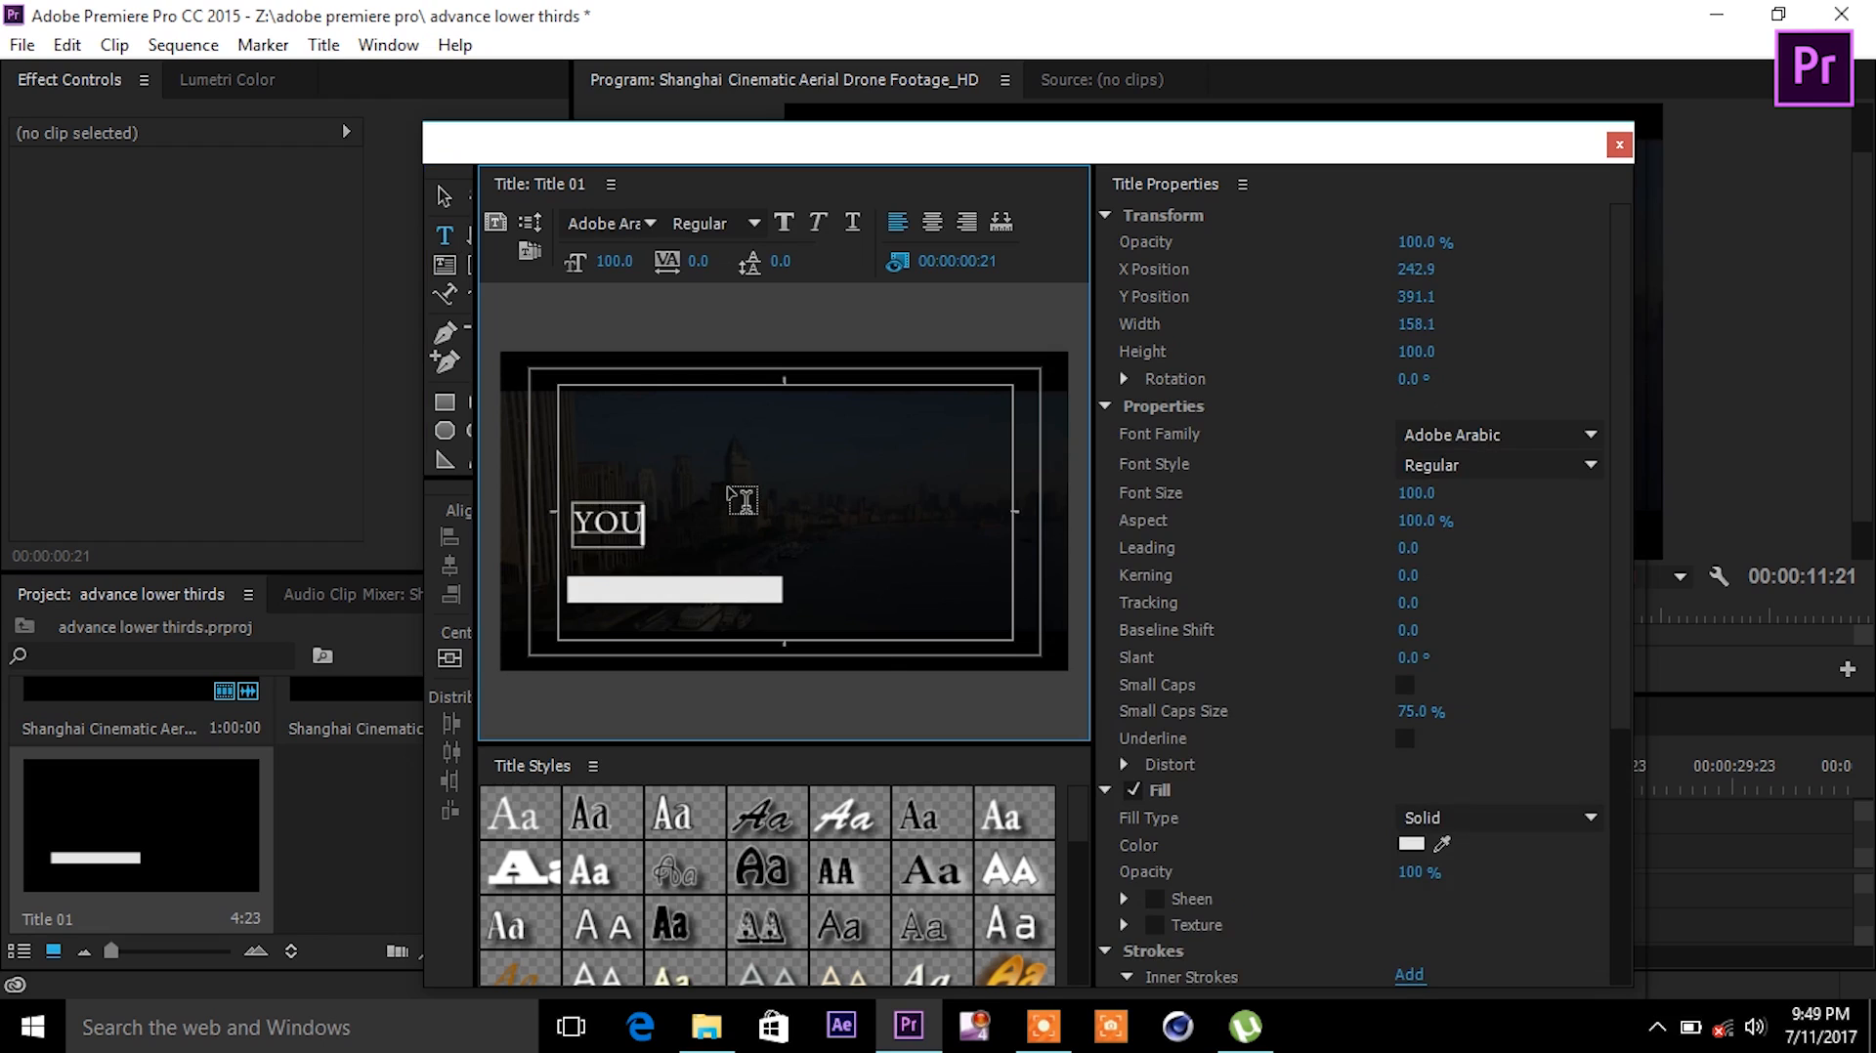
pyautogui.write('R NAME')
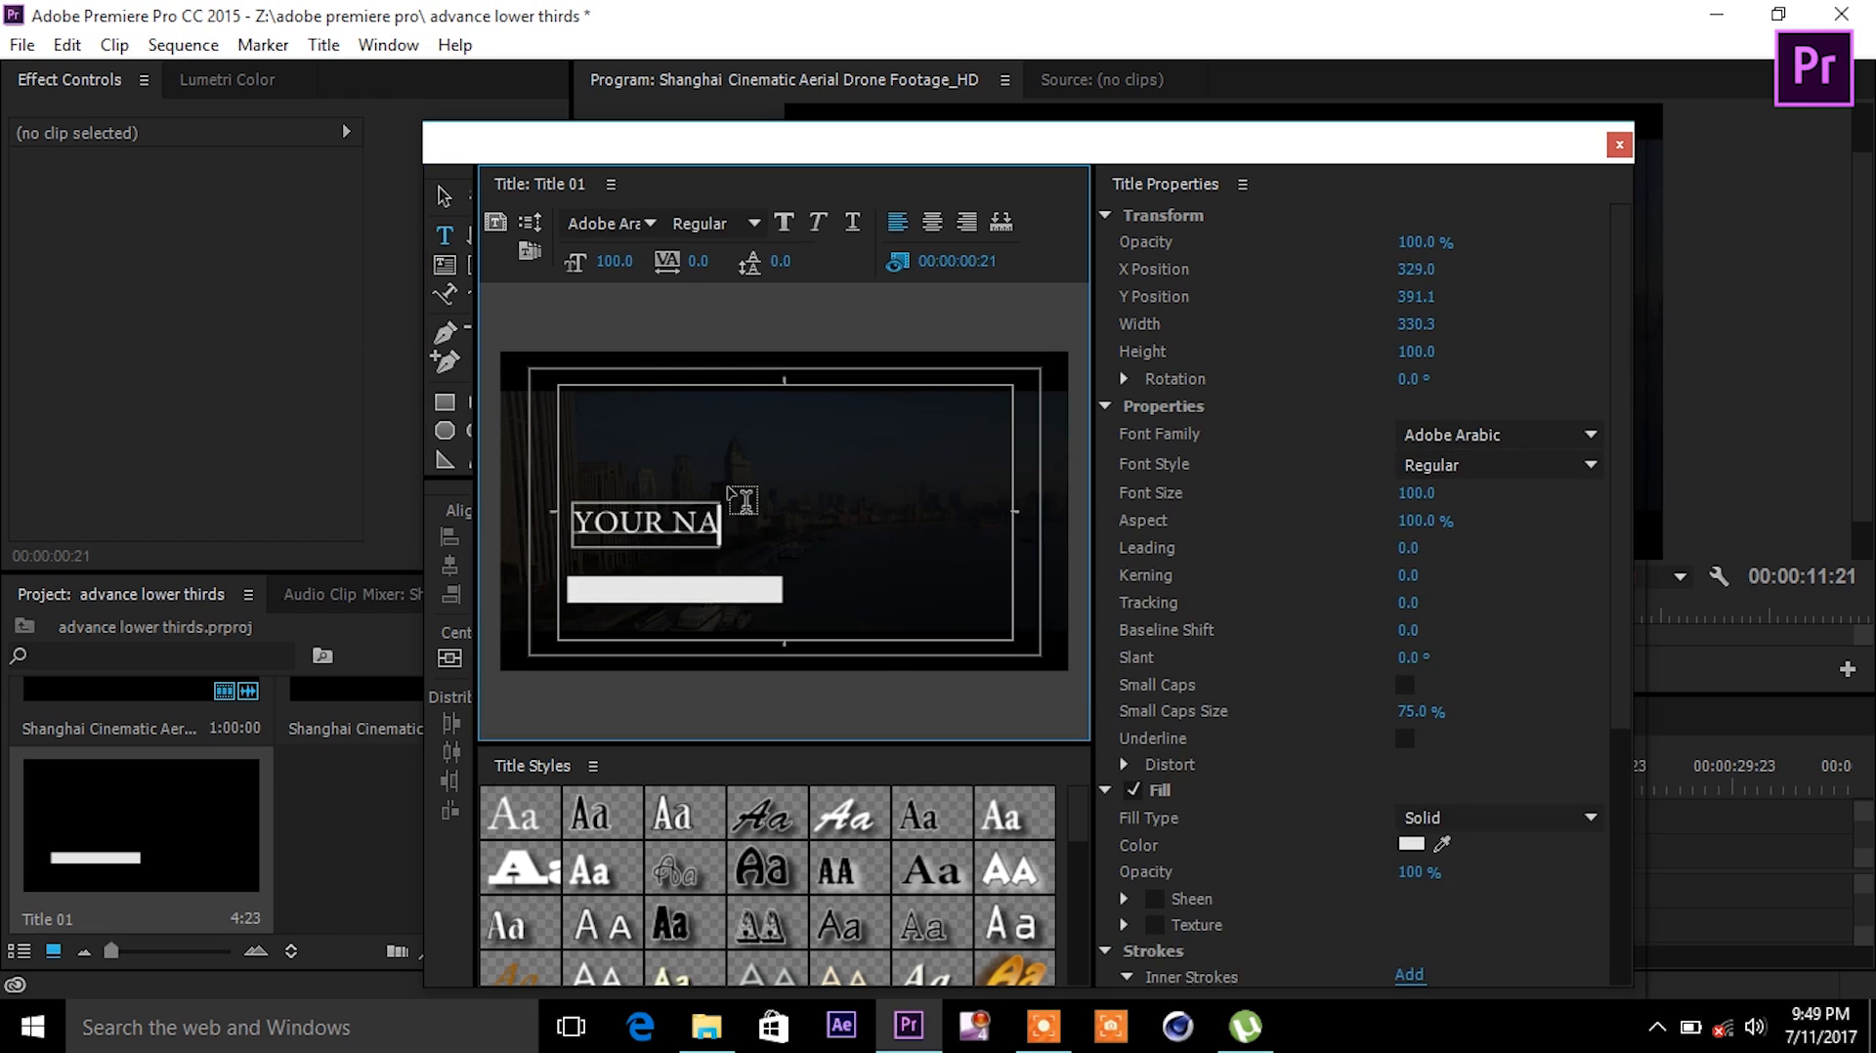
pyautogui.press('BackSpace')
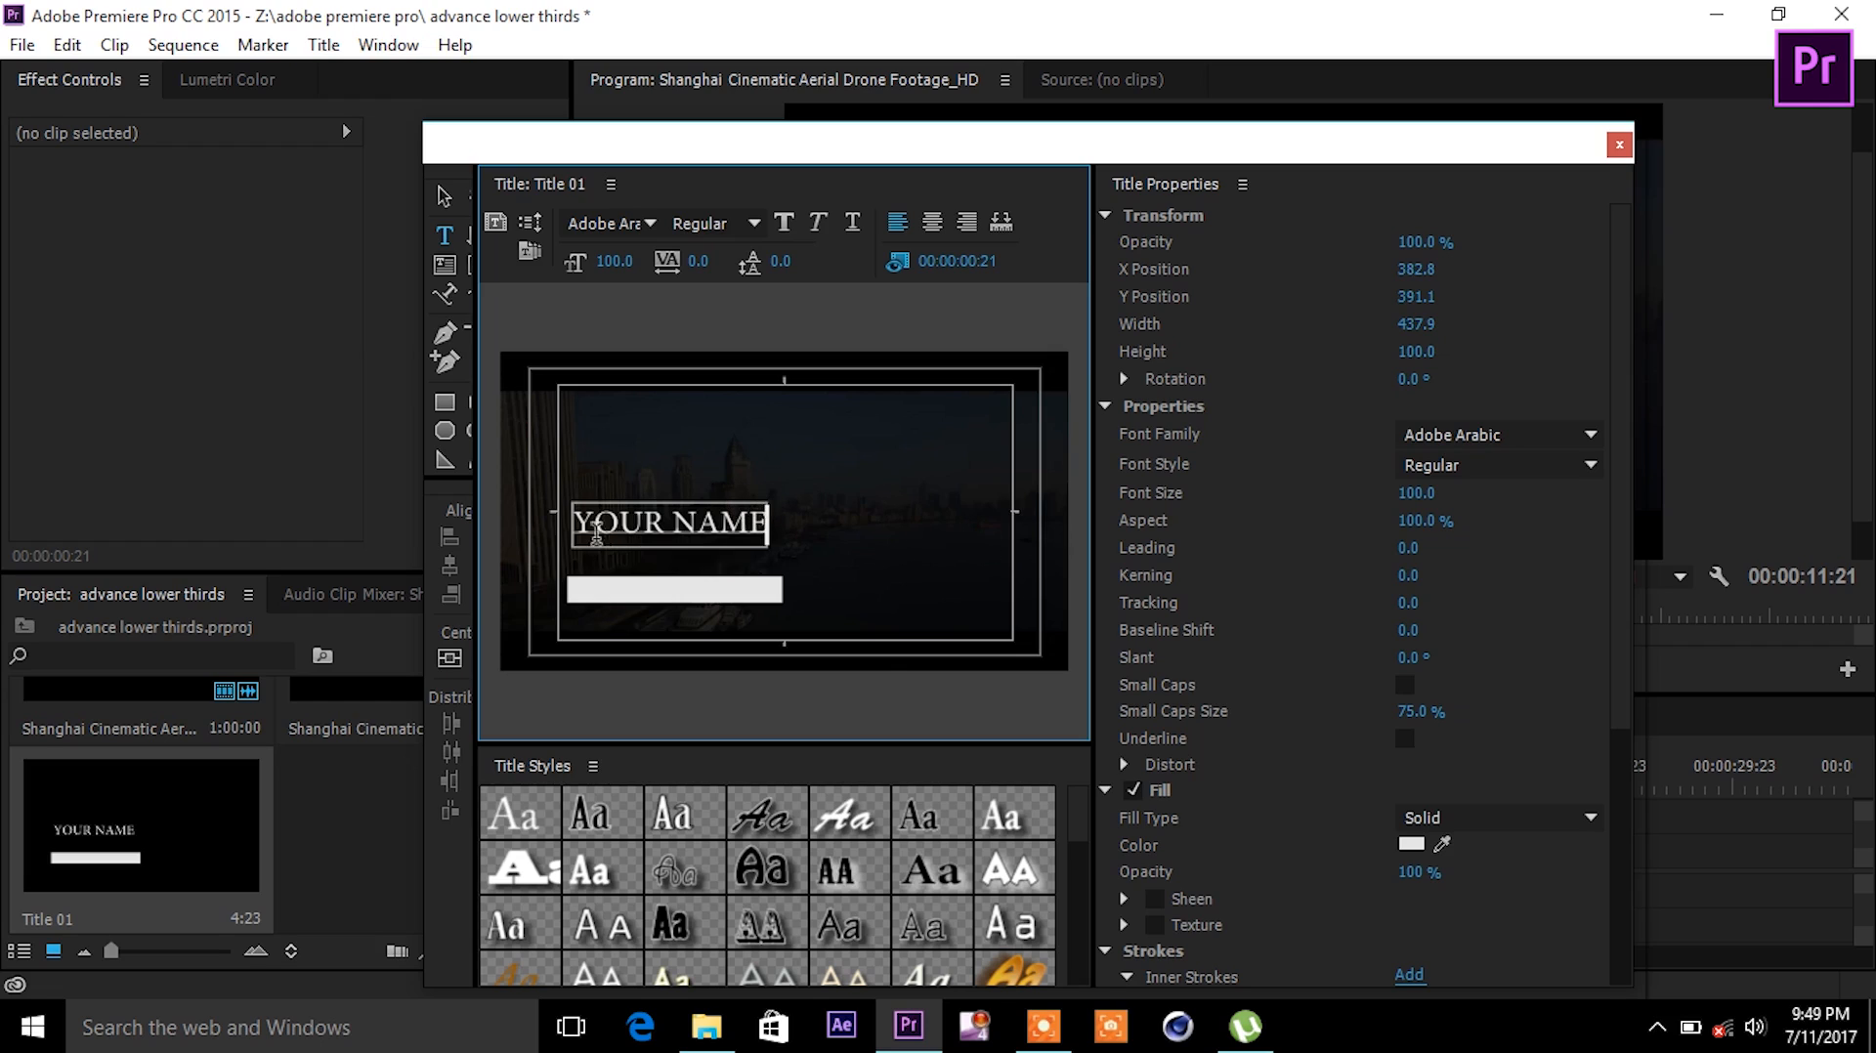
# - Set the YOUR NAME text in the Adobe Heiti Std font family
pyautogui.hotkey('ctrl', 'a')
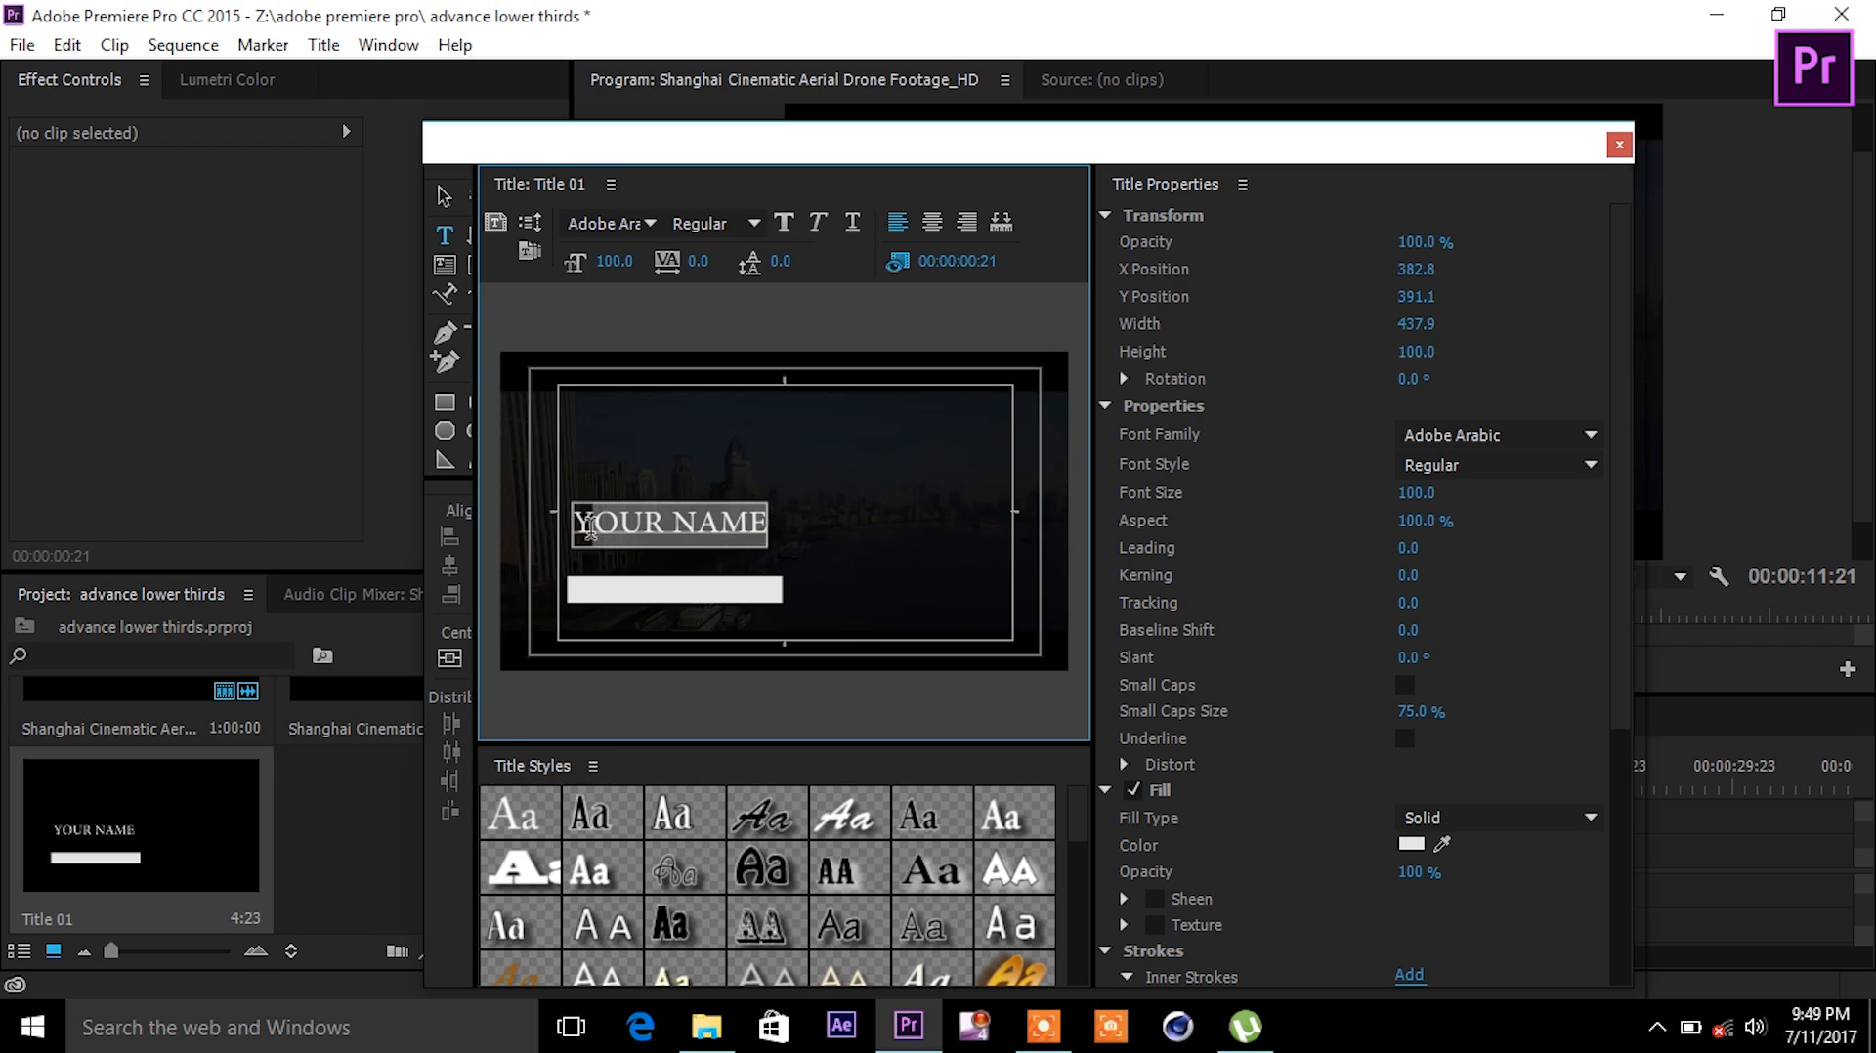
pyautogui.click(1587, 435)
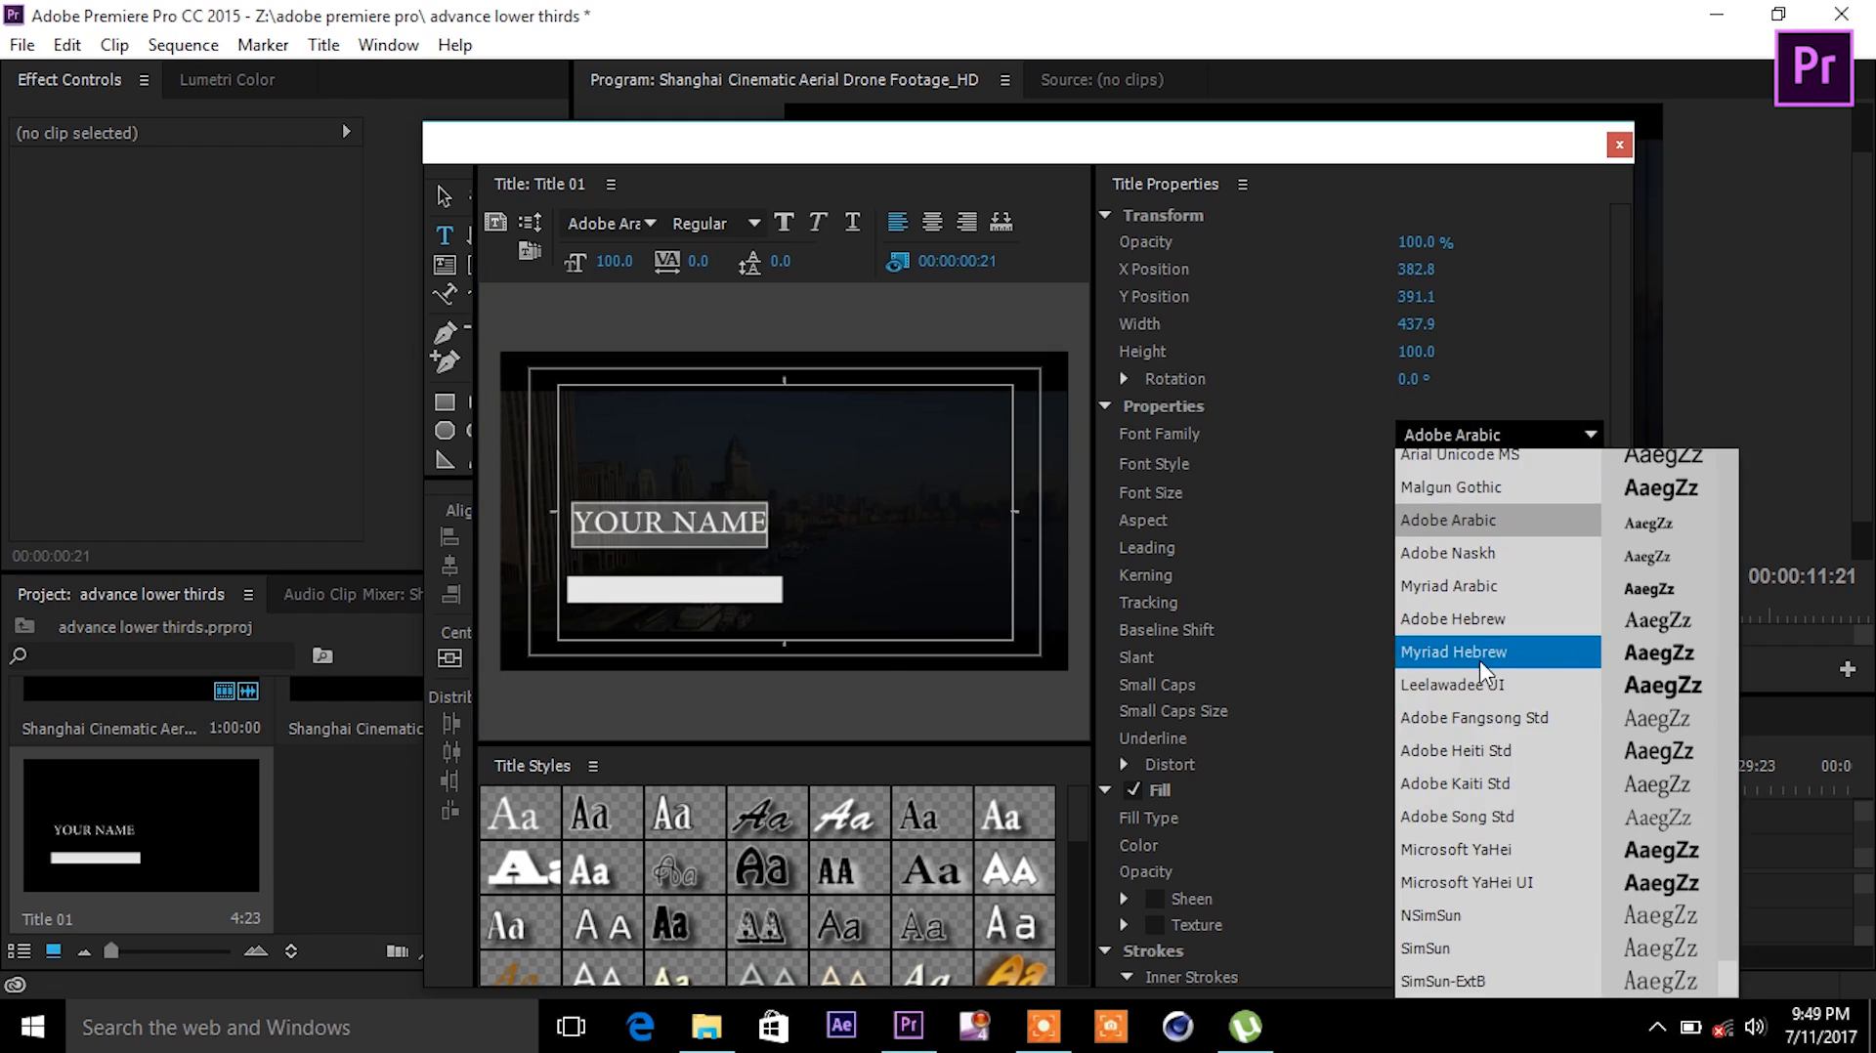
pyautogui.press('Down')
pyautogui.press('Down')
pyautogui.press('Down')
pyautogui.press('Down')
pyautogui.press('Down')
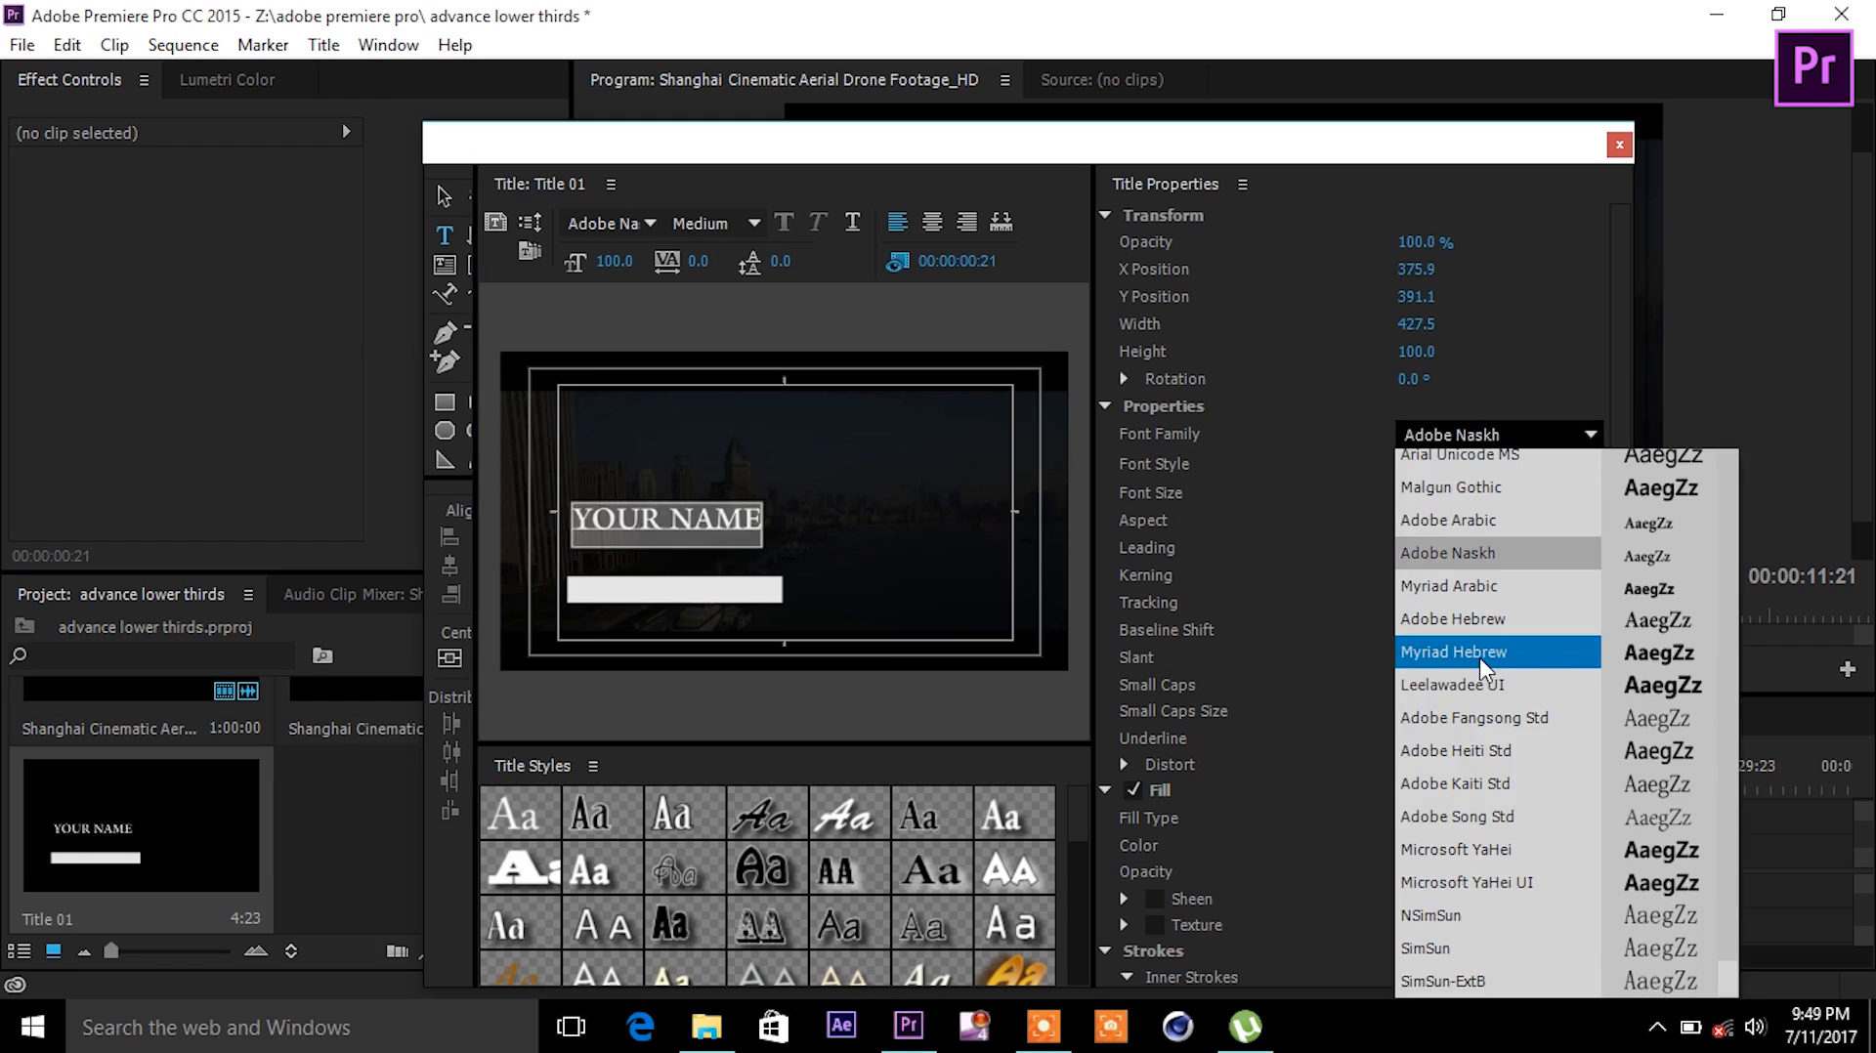
pyautogui.press('Down')
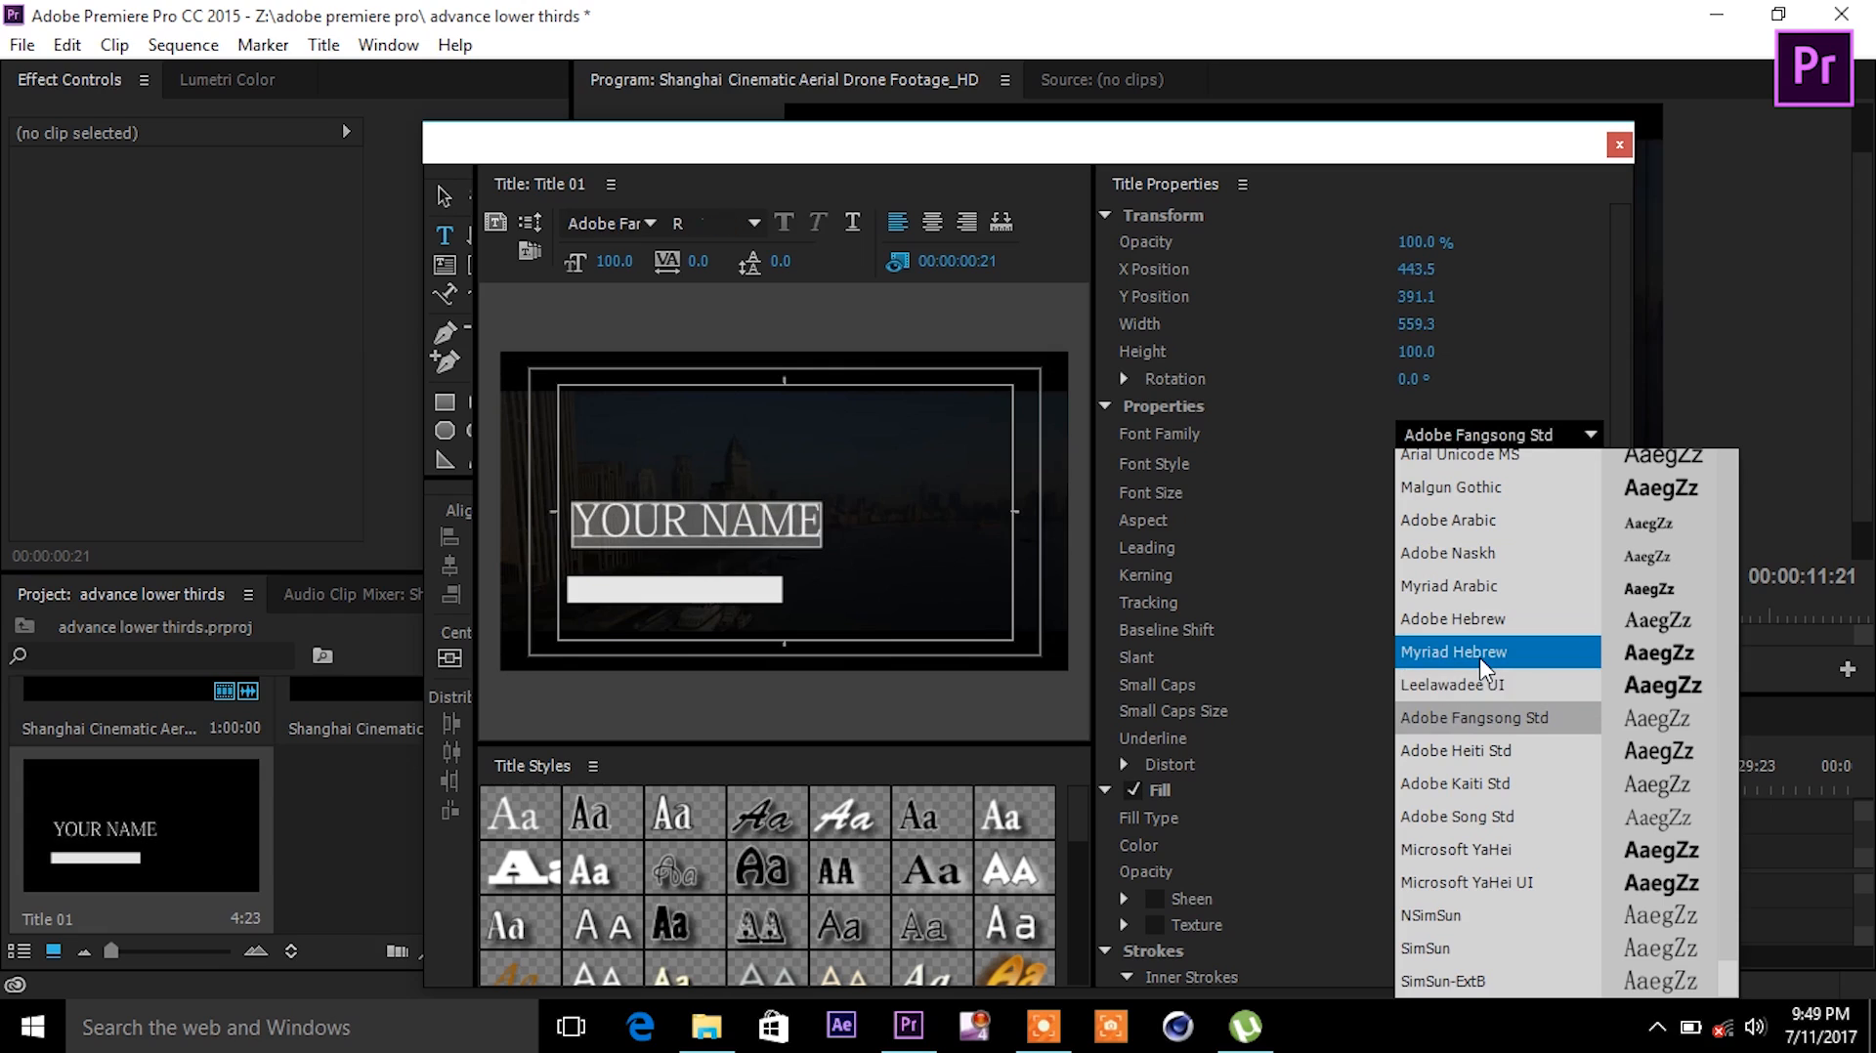
pyautogui.press('pagedown')
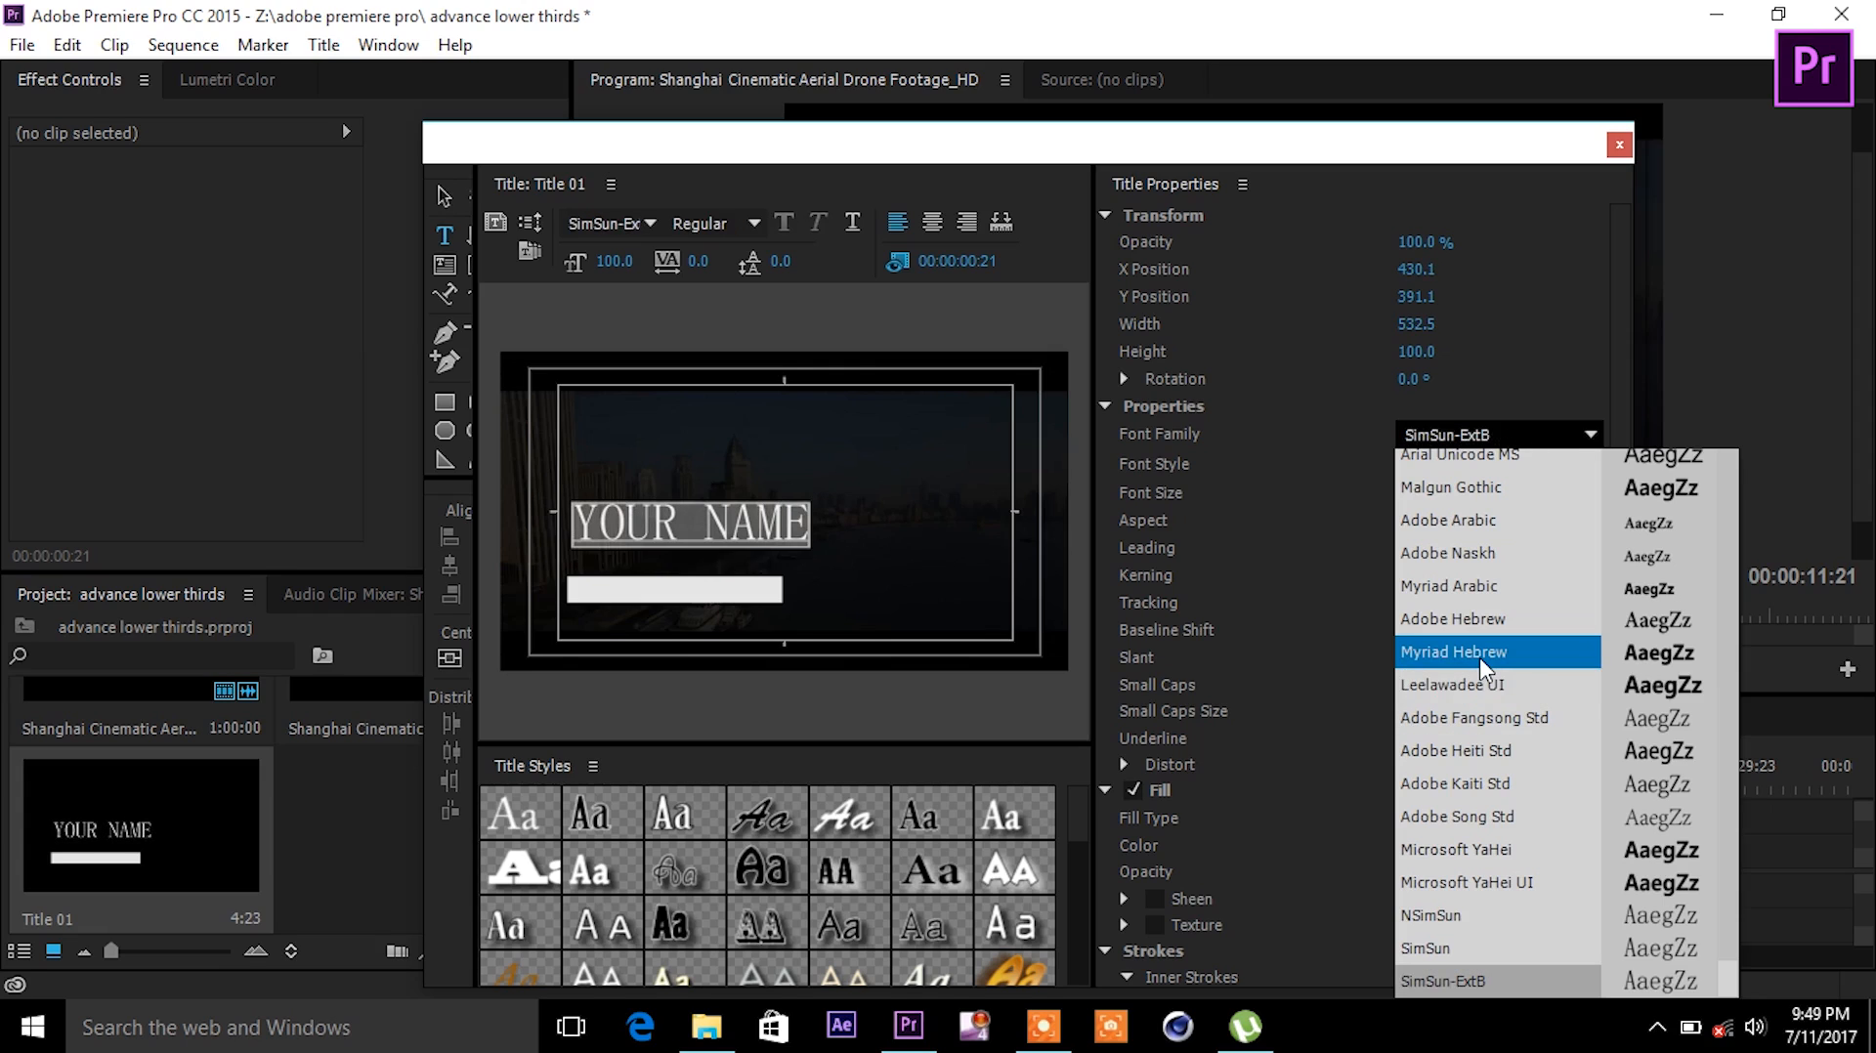
pyautogui.press('Up')
pyautogui.press('Up')
pyautogui.press('Up')
pyautogui.press('Up')
pyautogui.press('Up')
pyautogui.press('Up')
pyautogui.press('Up')
pyautogui.press('Up')
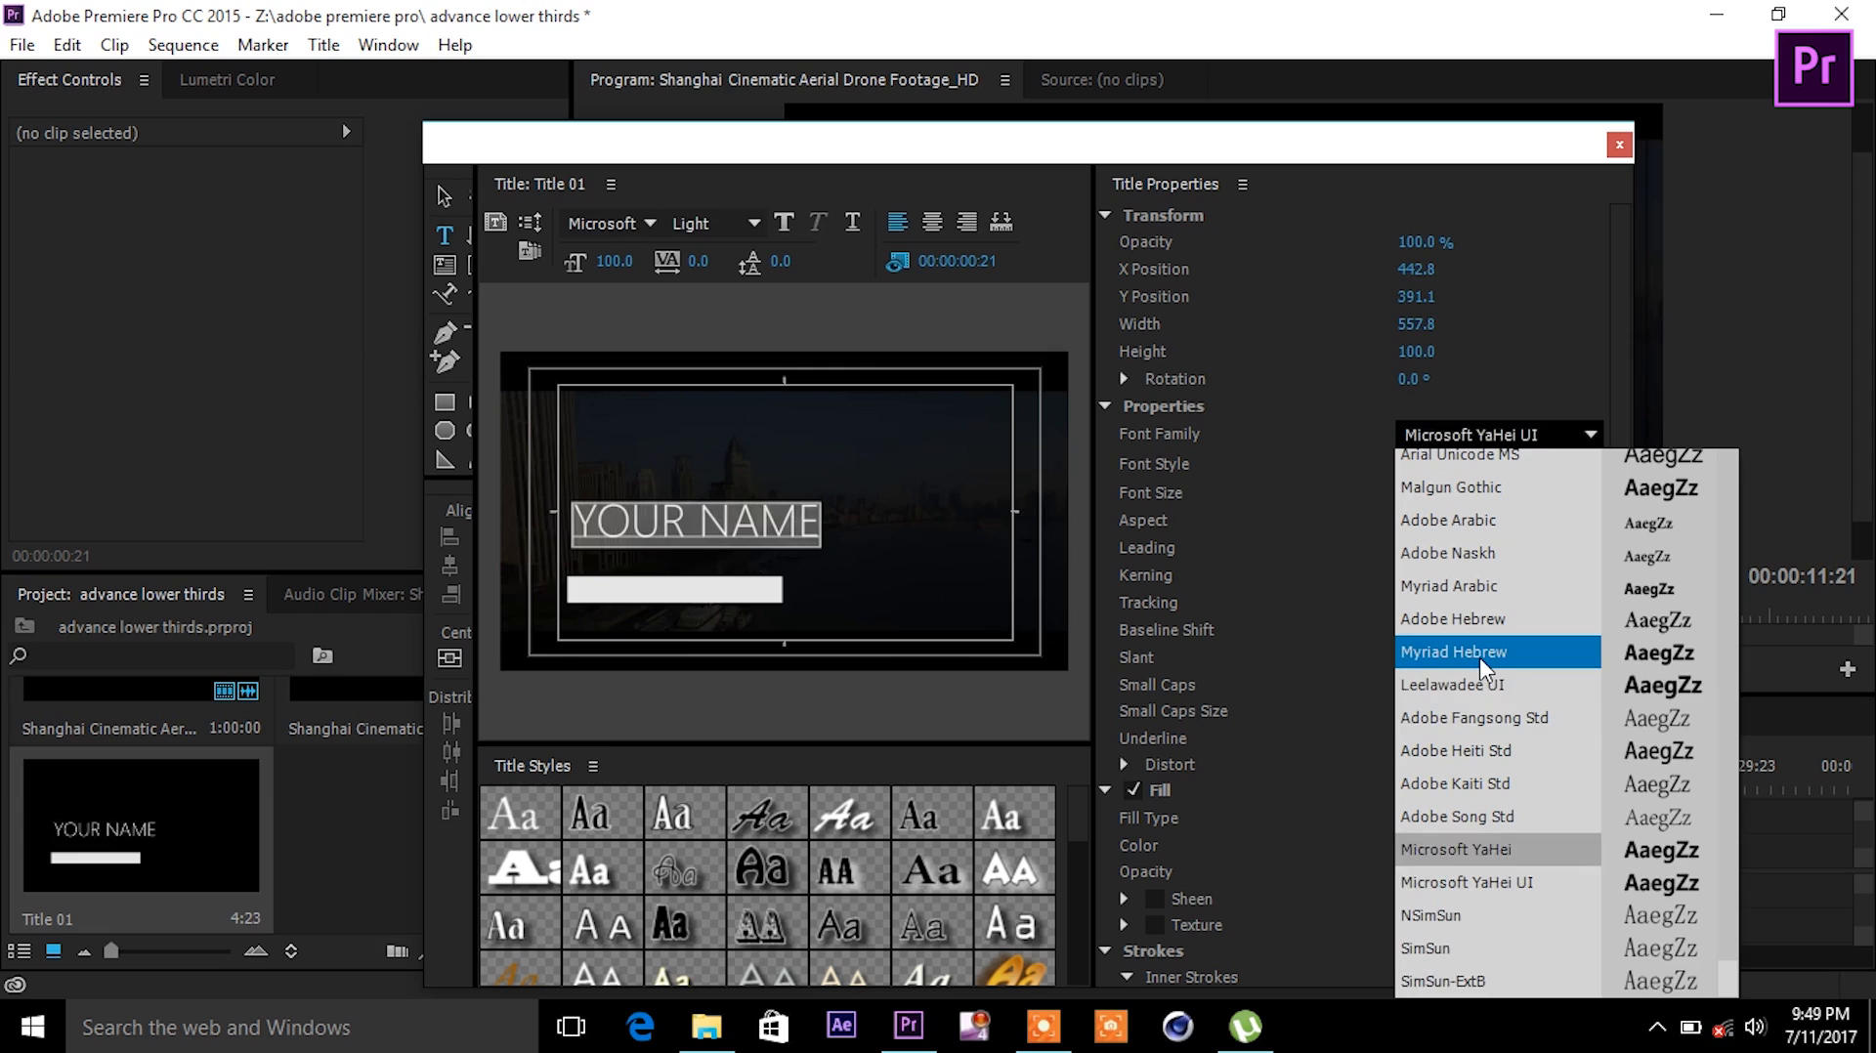
pyautogui.press('Down')
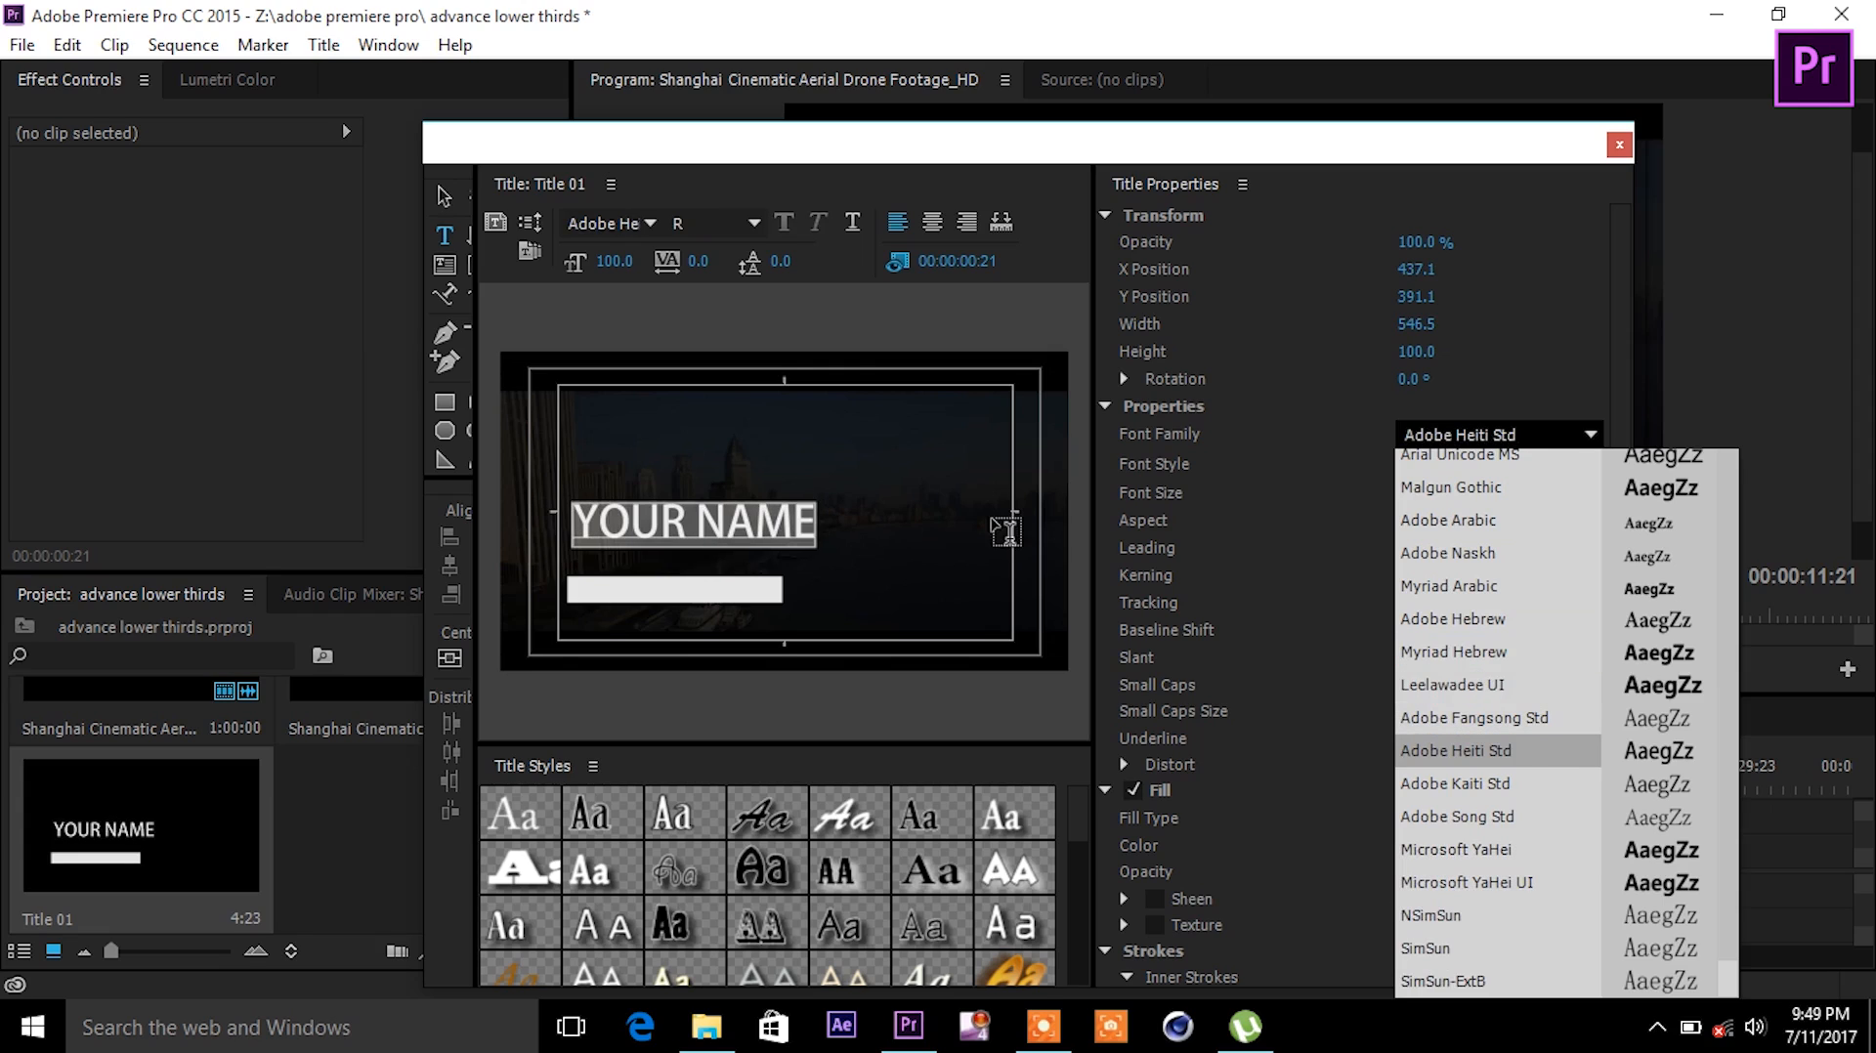
# - Make YOUR NAME 67 pt with tracking 19 and move it down just above the bar
pyautogui.click(446, 197)
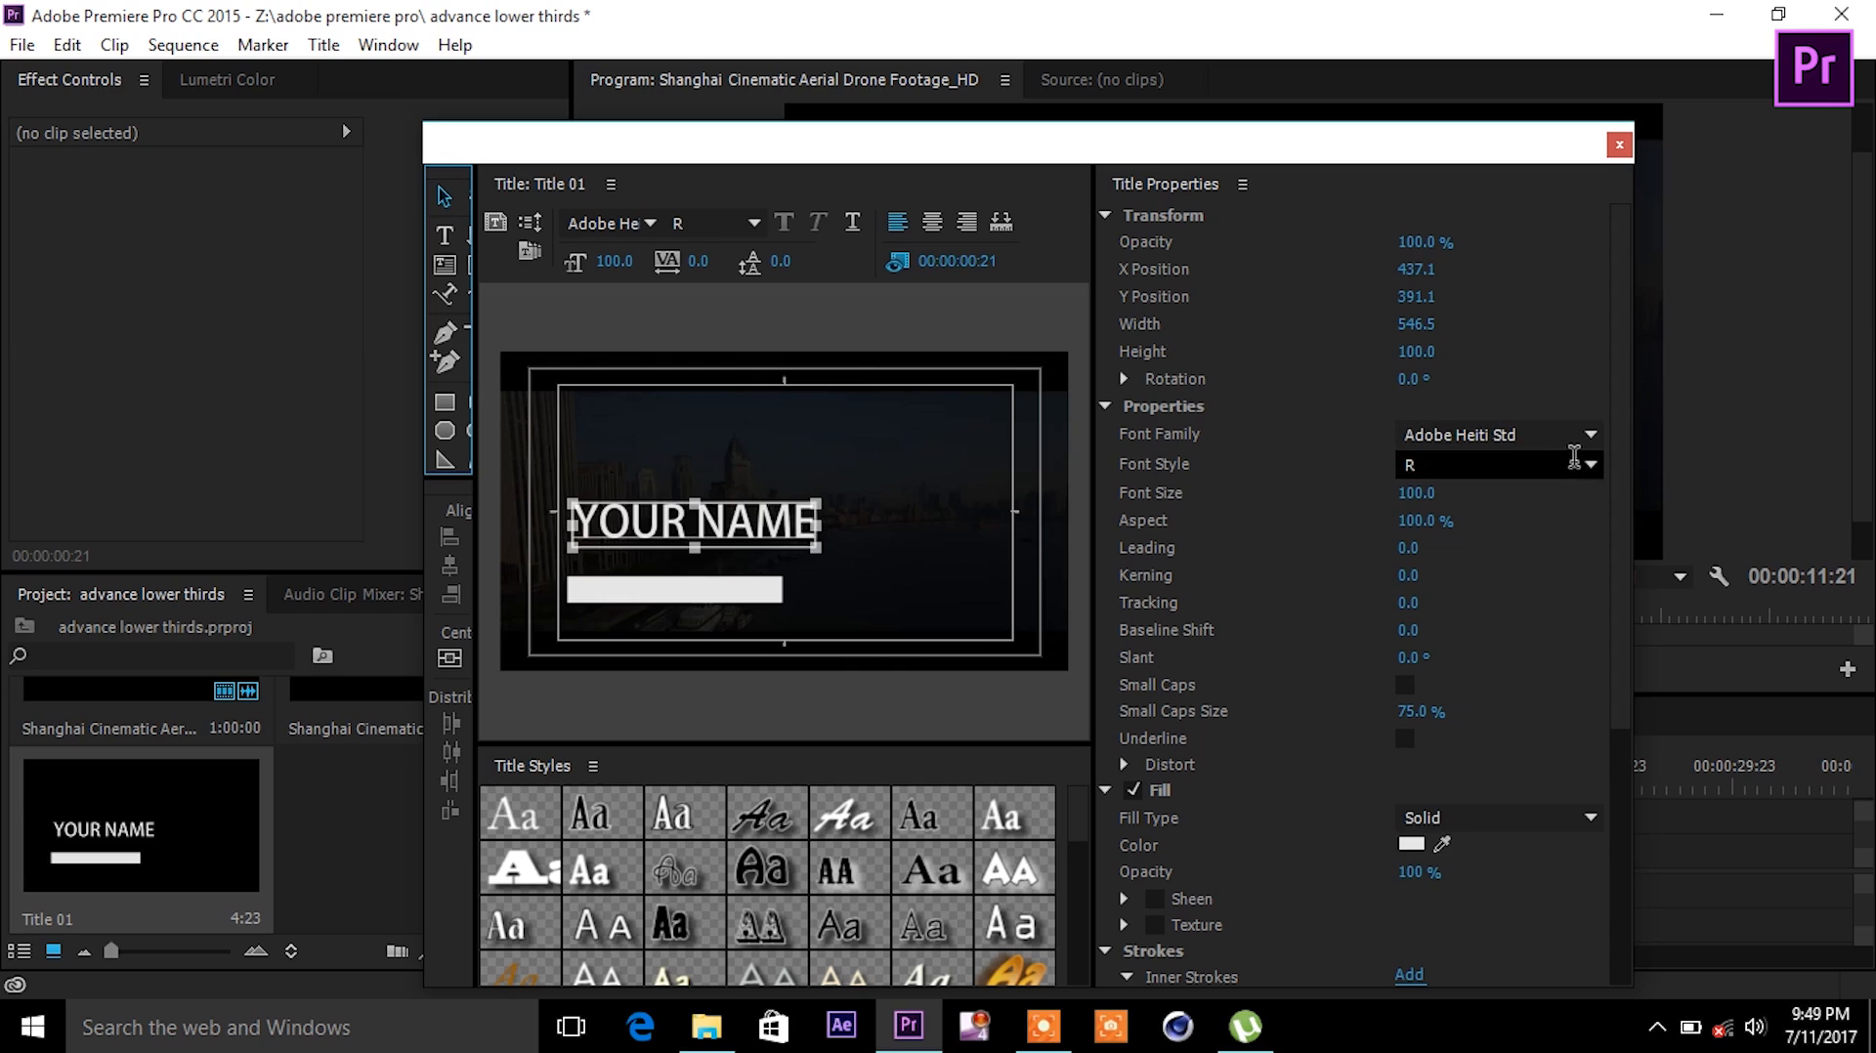
pyautogui.moveTo(1416, 492); pyautogui.dragTo(1397, 492)
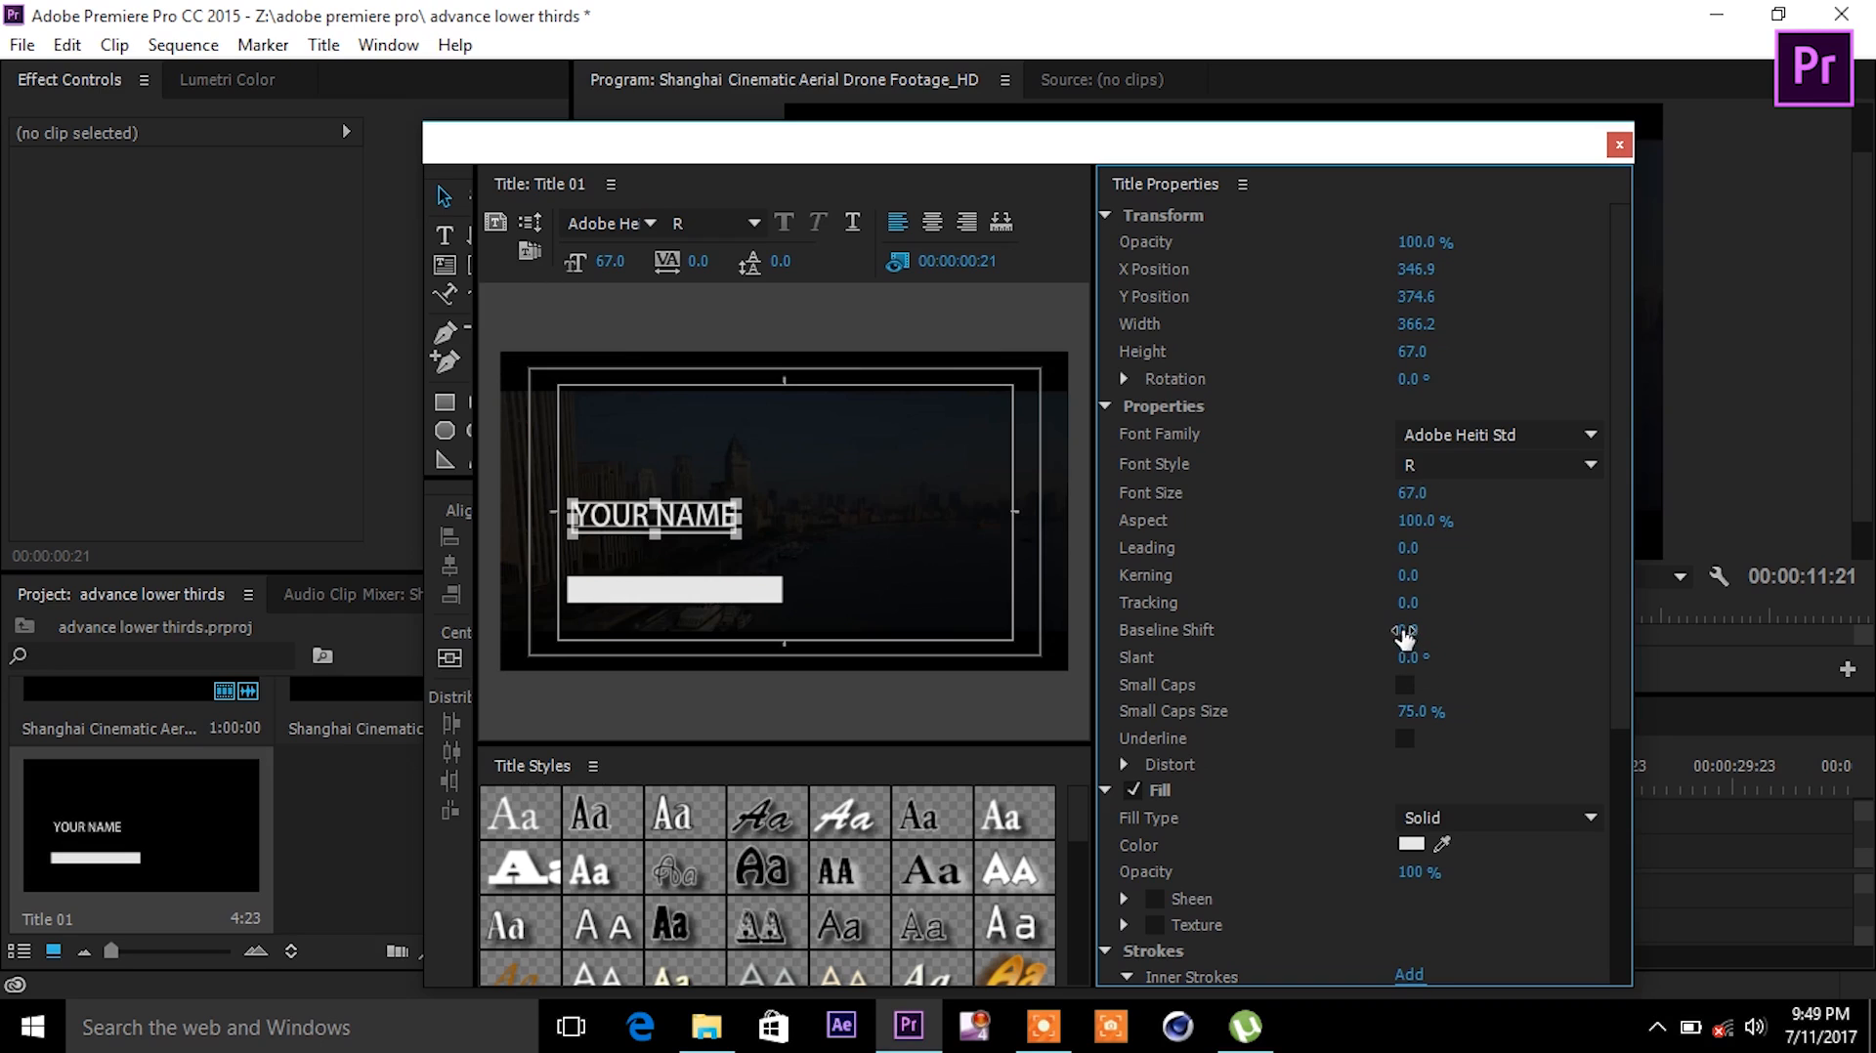
pyautogui.moveTo(1405, 601); pyautogui.dragTo(1424, 602)
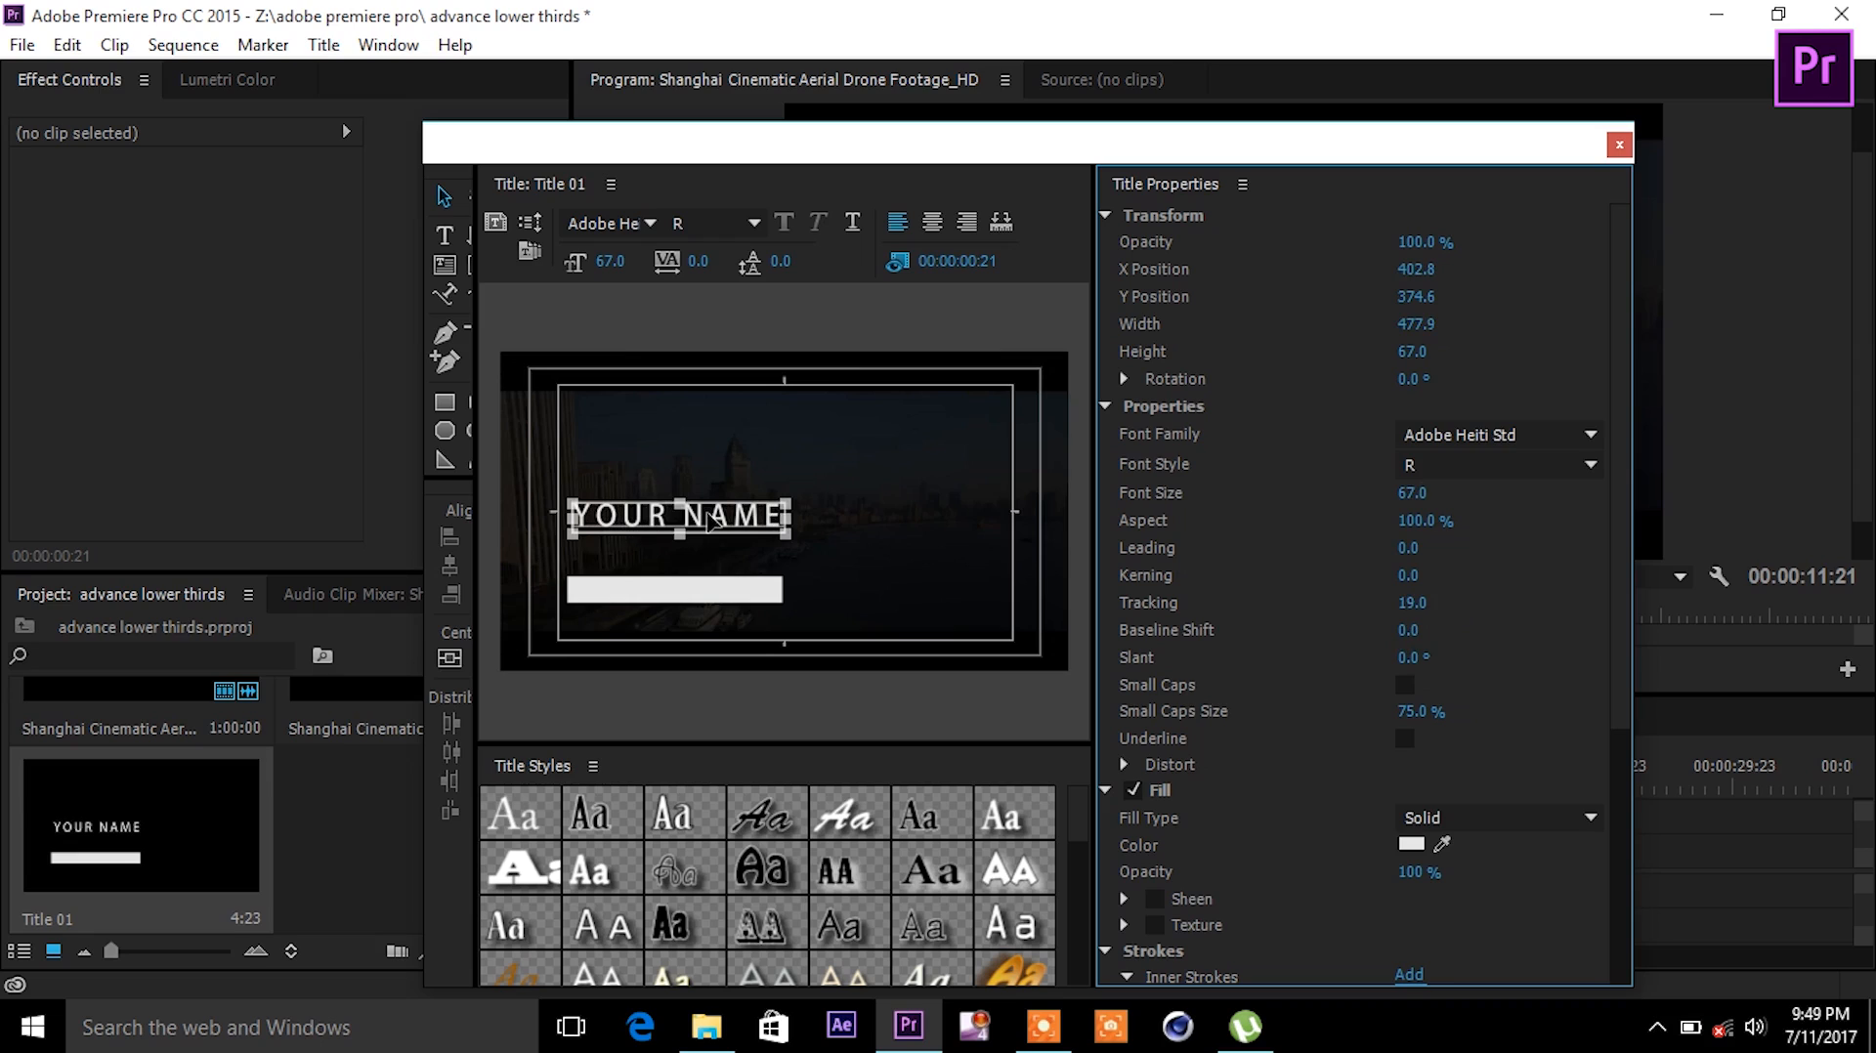
pyautogui.moveTo(711, 526)
pyautogui.mouseDown()
pyautogui.moveTo(705, 596)
pyautogui.moveTo(710, 557)
pyautogui.mouseUp()
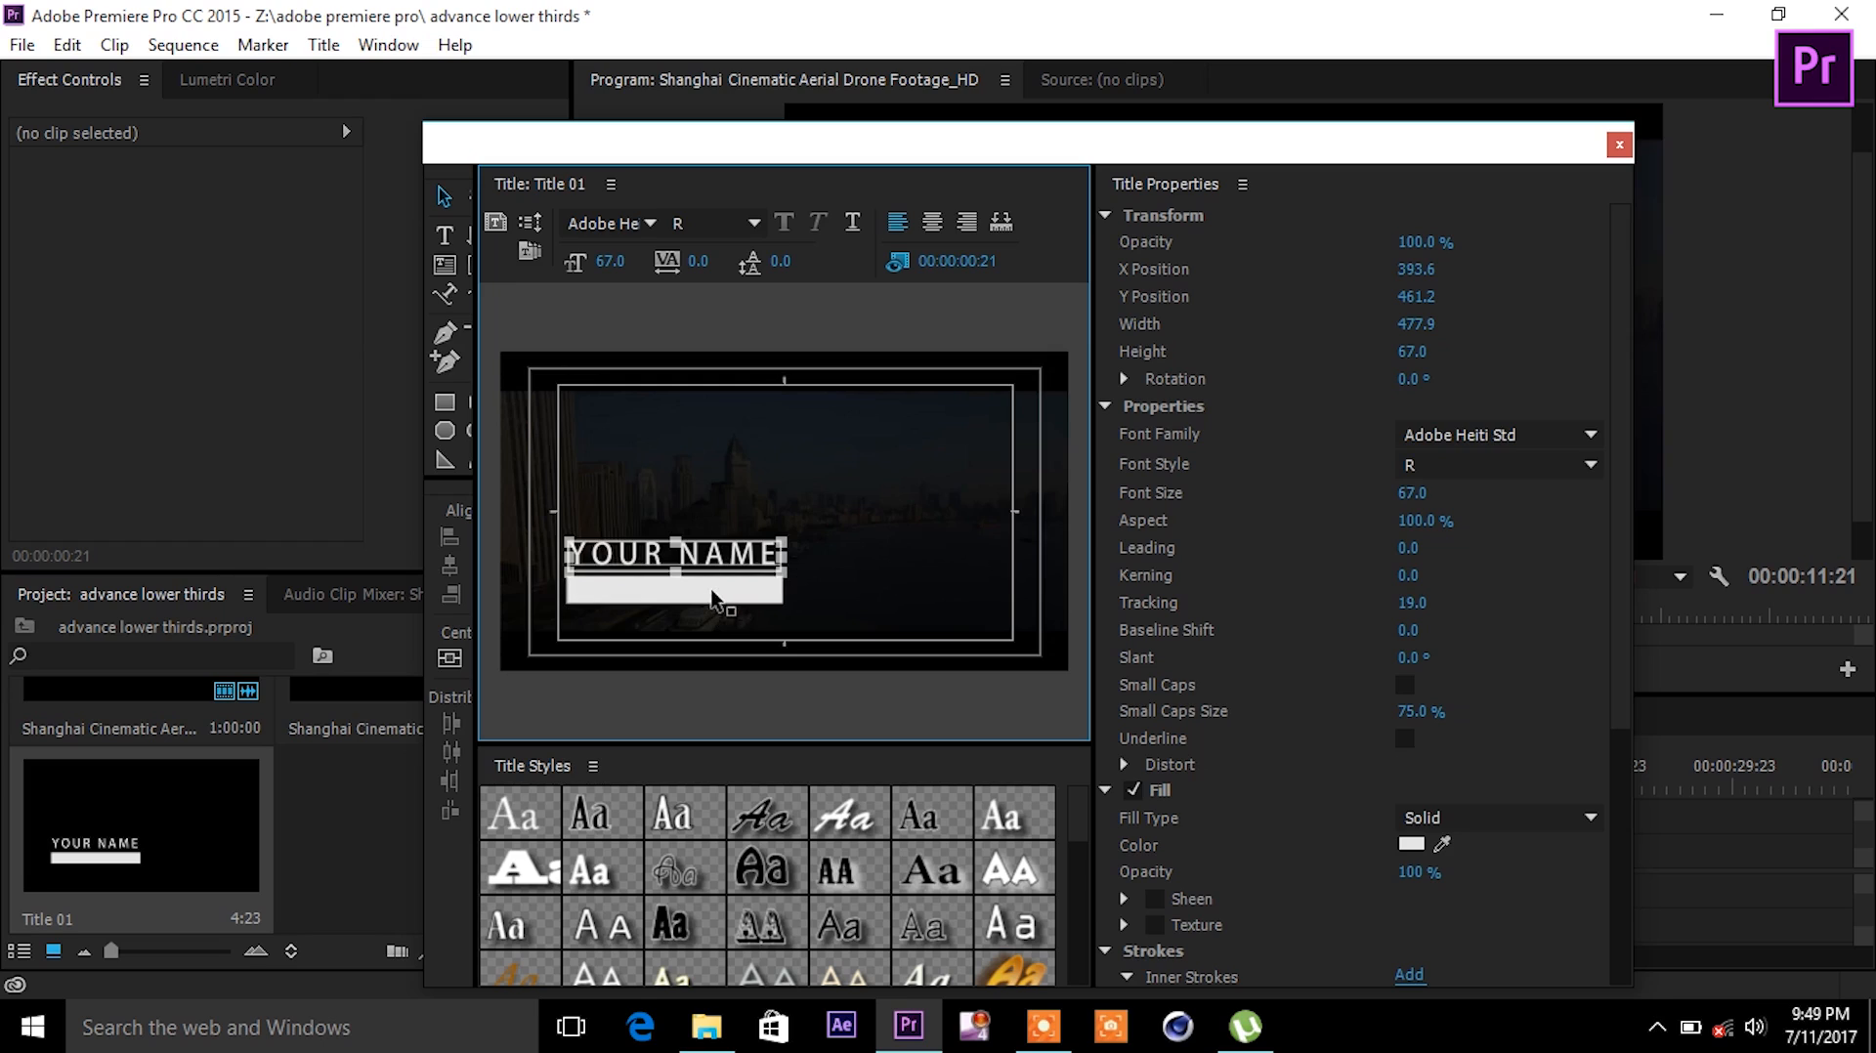
# - Fill the bar dark blue (043648) and move YOUR NAME down onto it
pyautogui.click(719, 596)
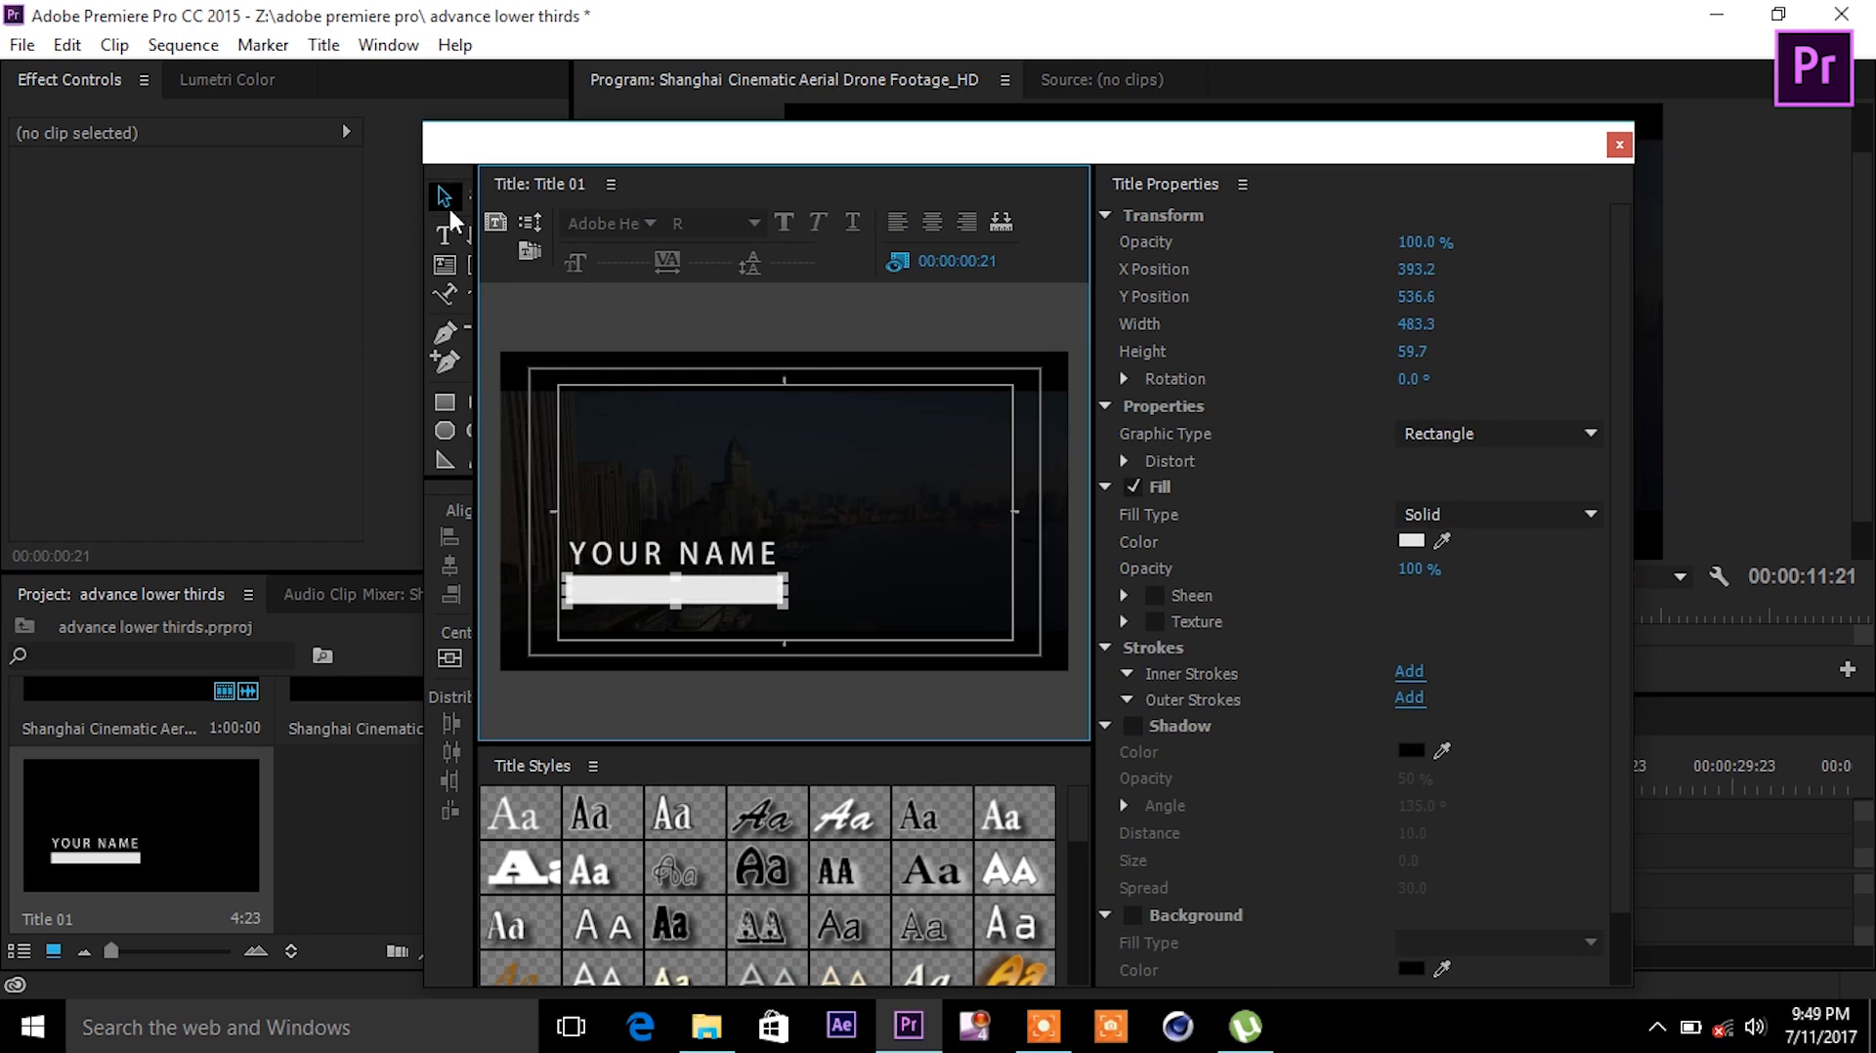
pyautogui.click(1417, 543)
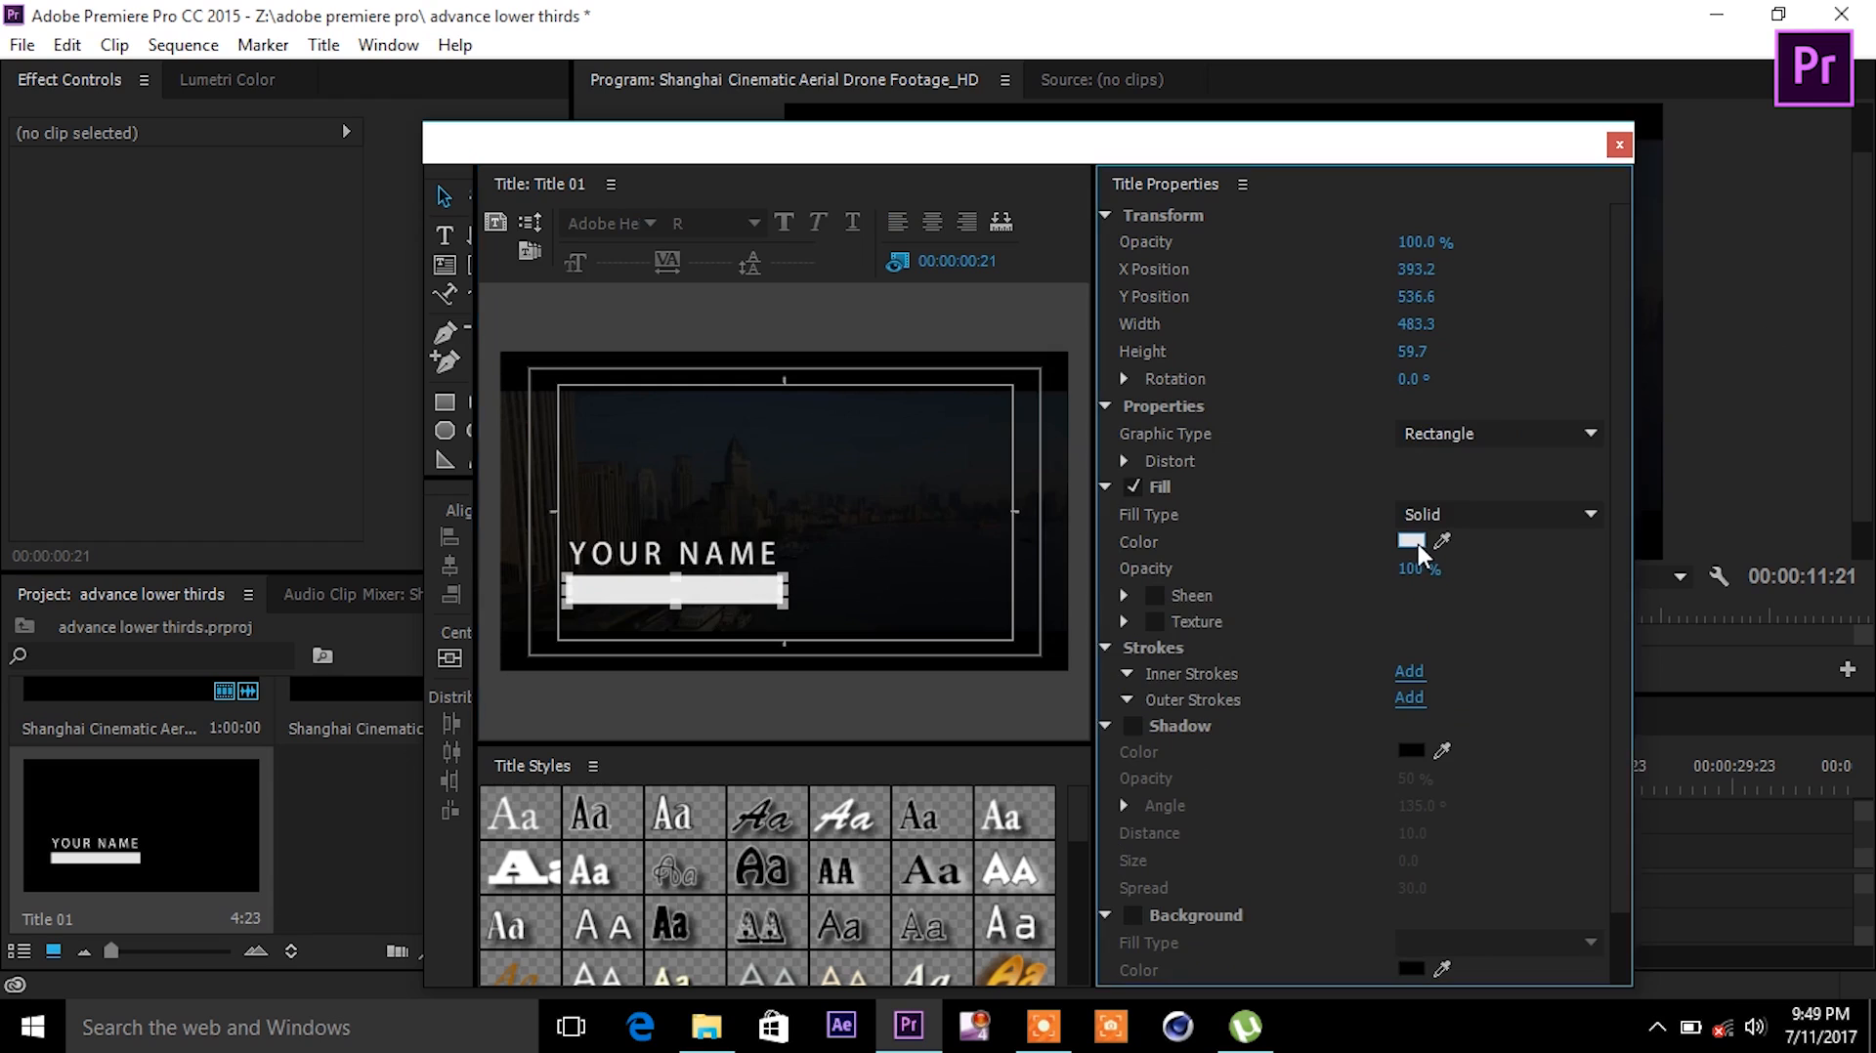
pyautogui.moveTo(995, 404); pyautogui.dragTo(997, 573)
pyautogui.moveTo(960, 473); pyautogui.dragTo(962, 478)
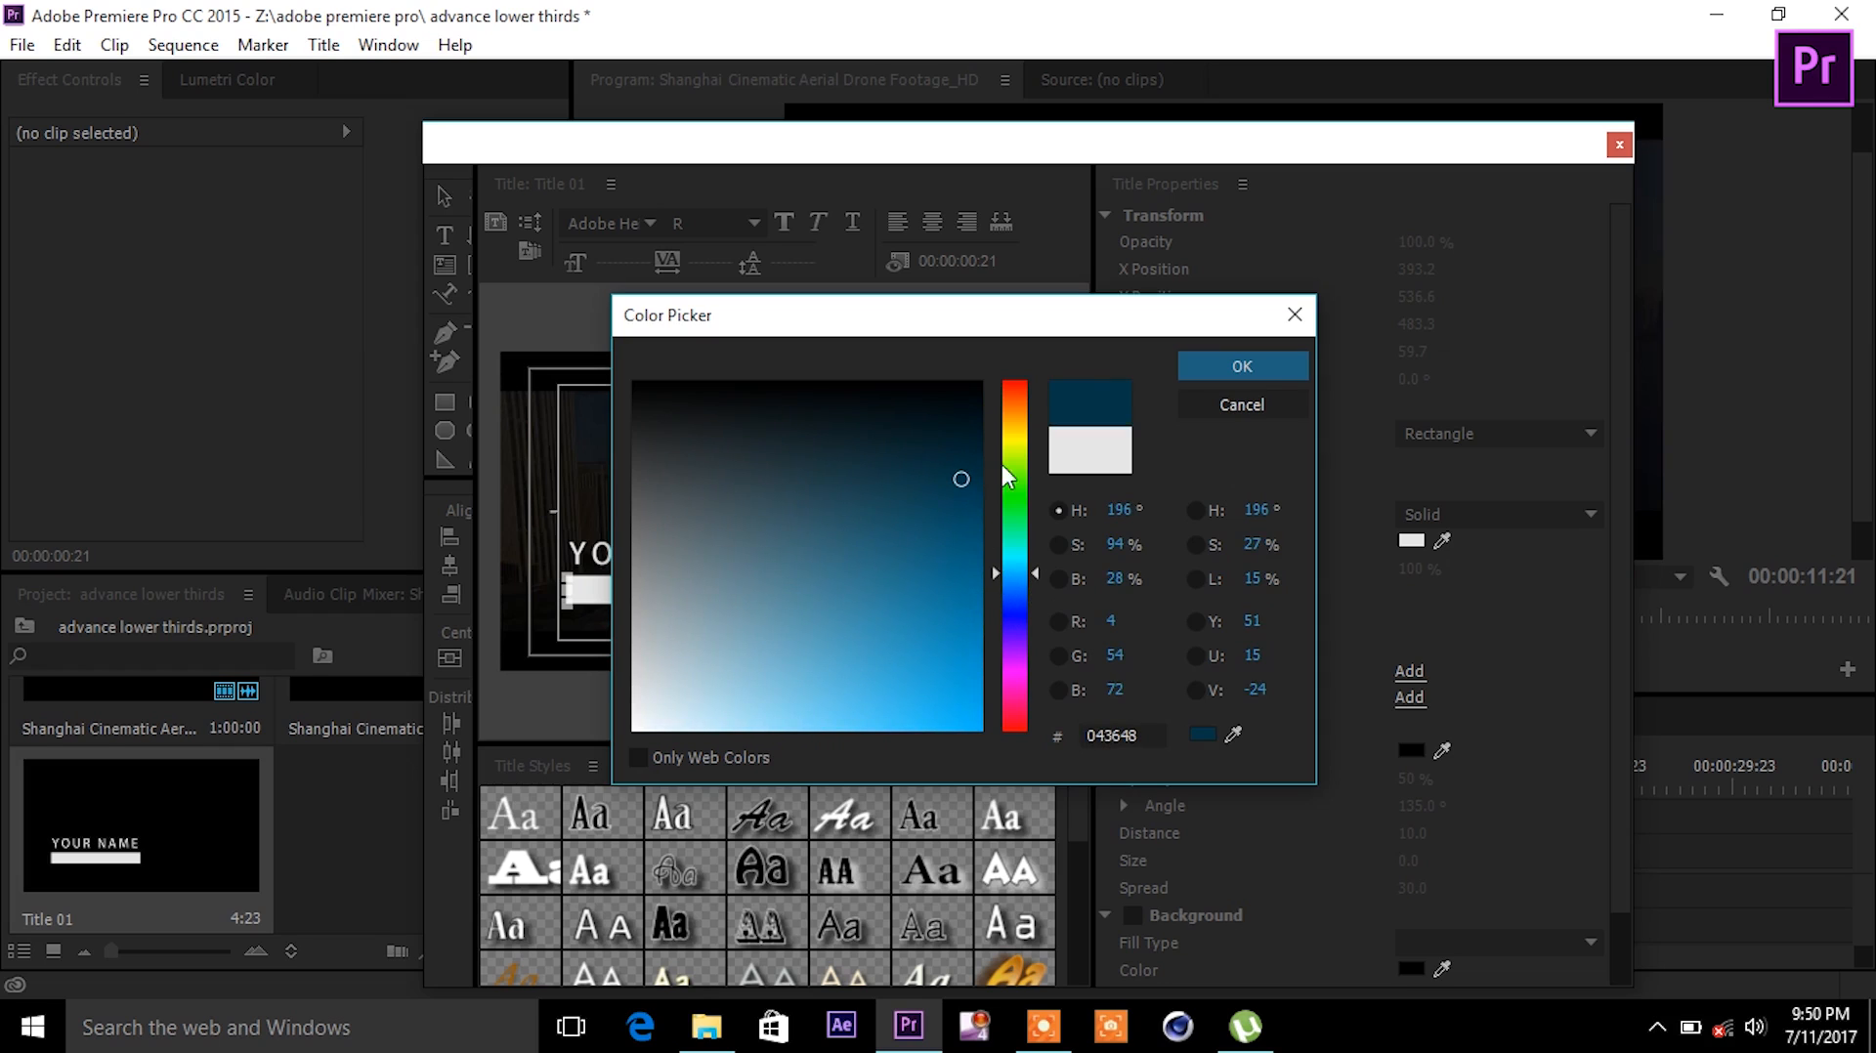
pyautogui.click(1269, 357)
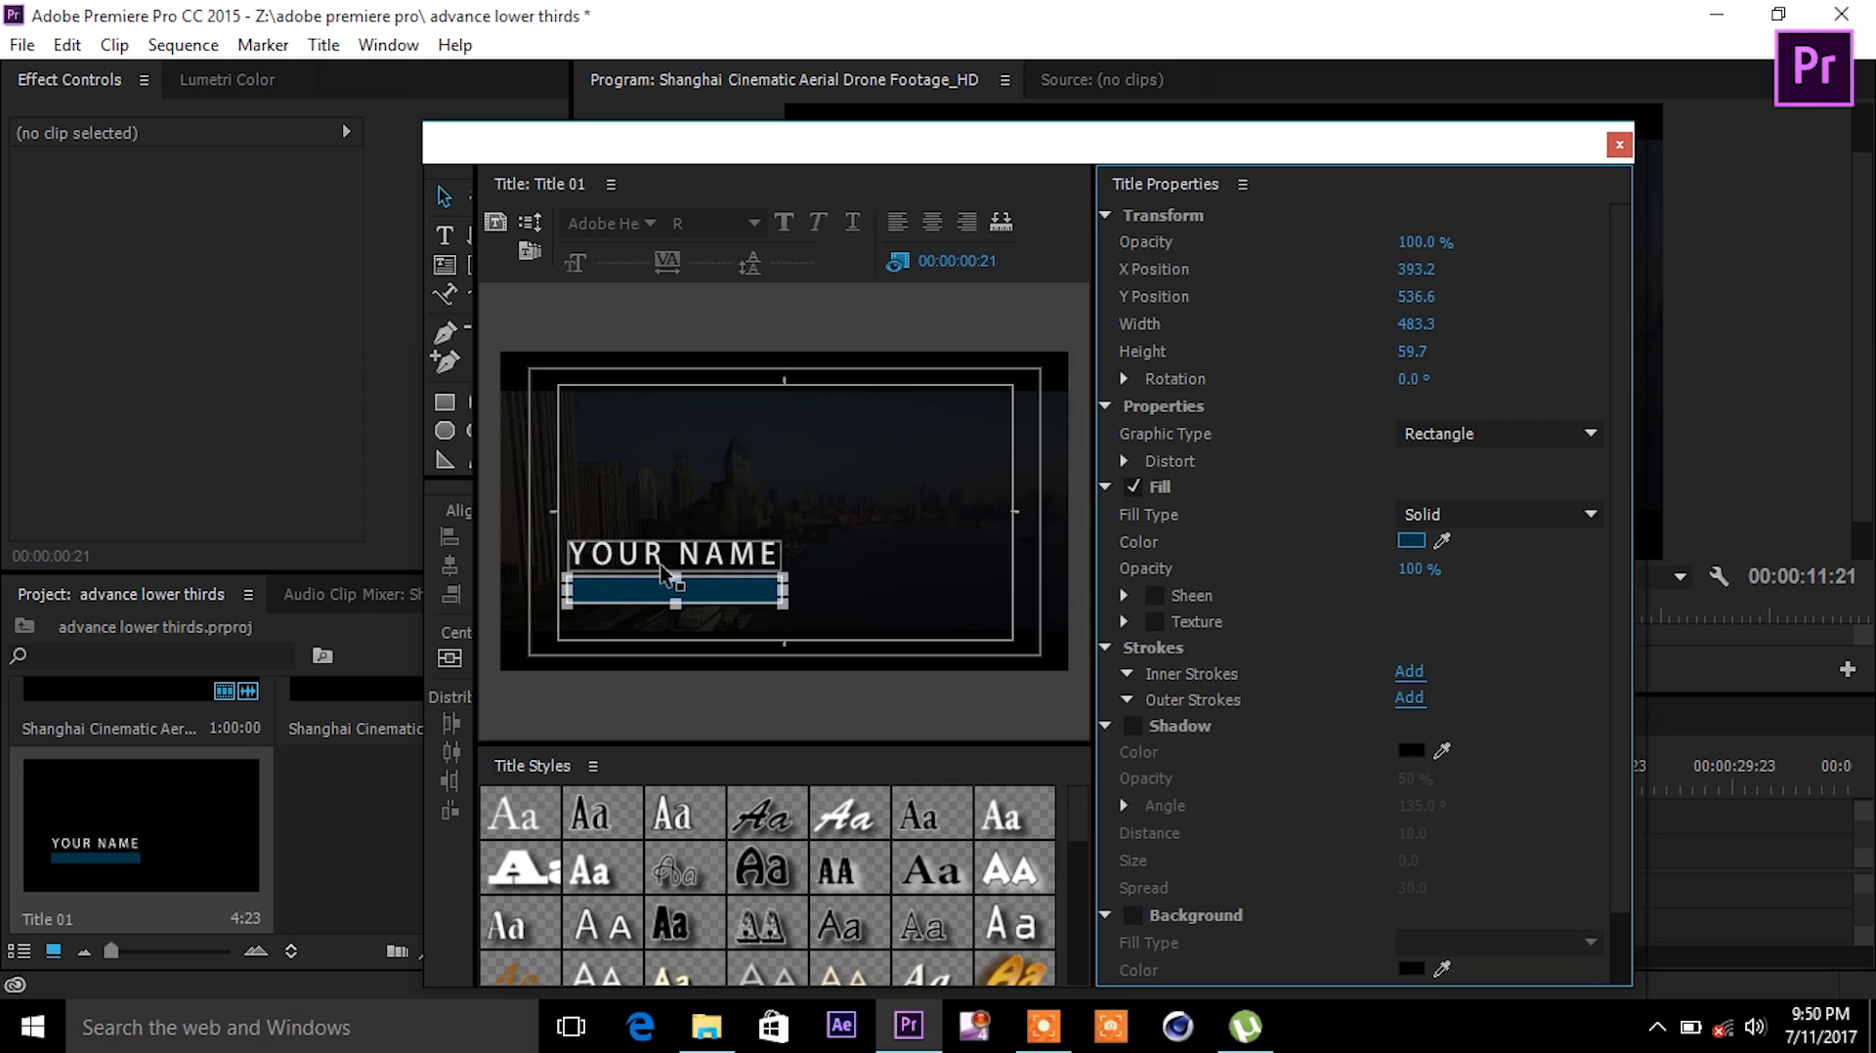
pyautogui.moveTo(665, 562); pyautogui.dragTo(663, 598)
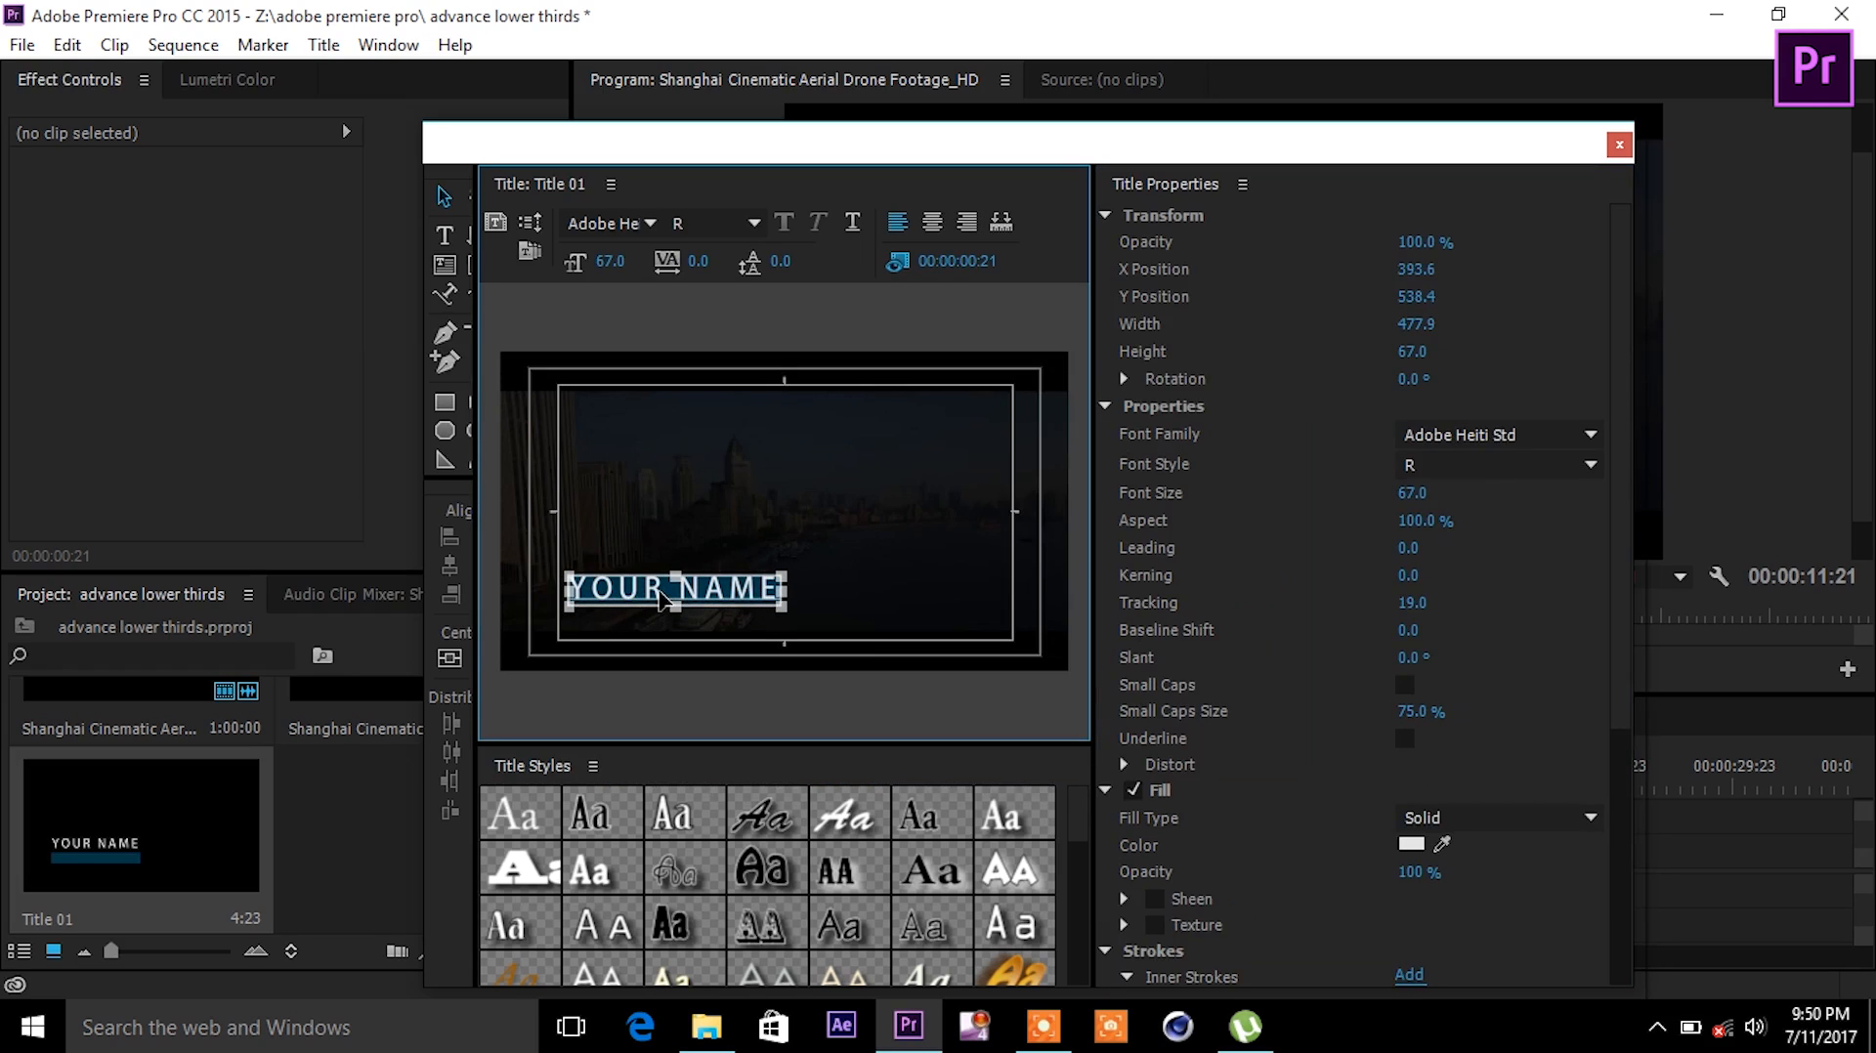
pyautogui.click(712, 616)
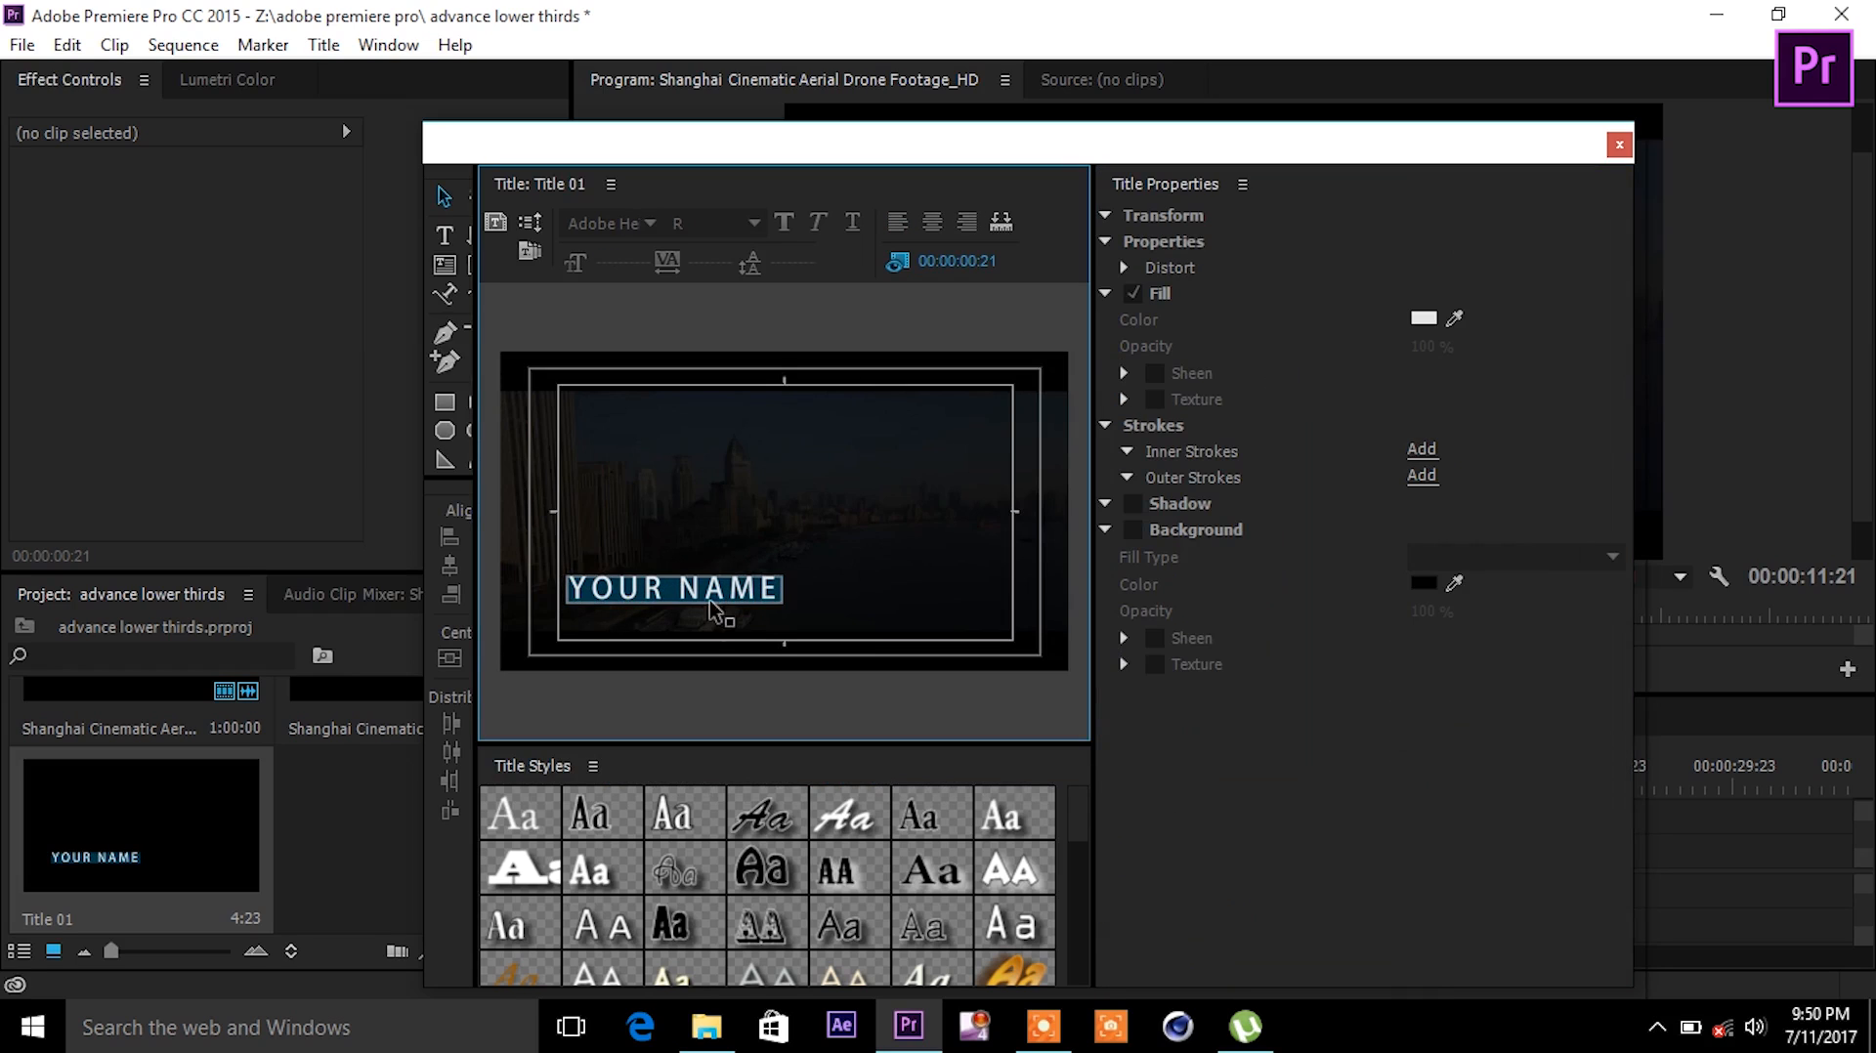
# - Widen the blue bar and make it 84.4 tall, then reposition YOUR NAME inside it
pyautogui.moveTo(709, 592); pyautogui.dragTo(704, 563)
pyautogui.click(710, 594)
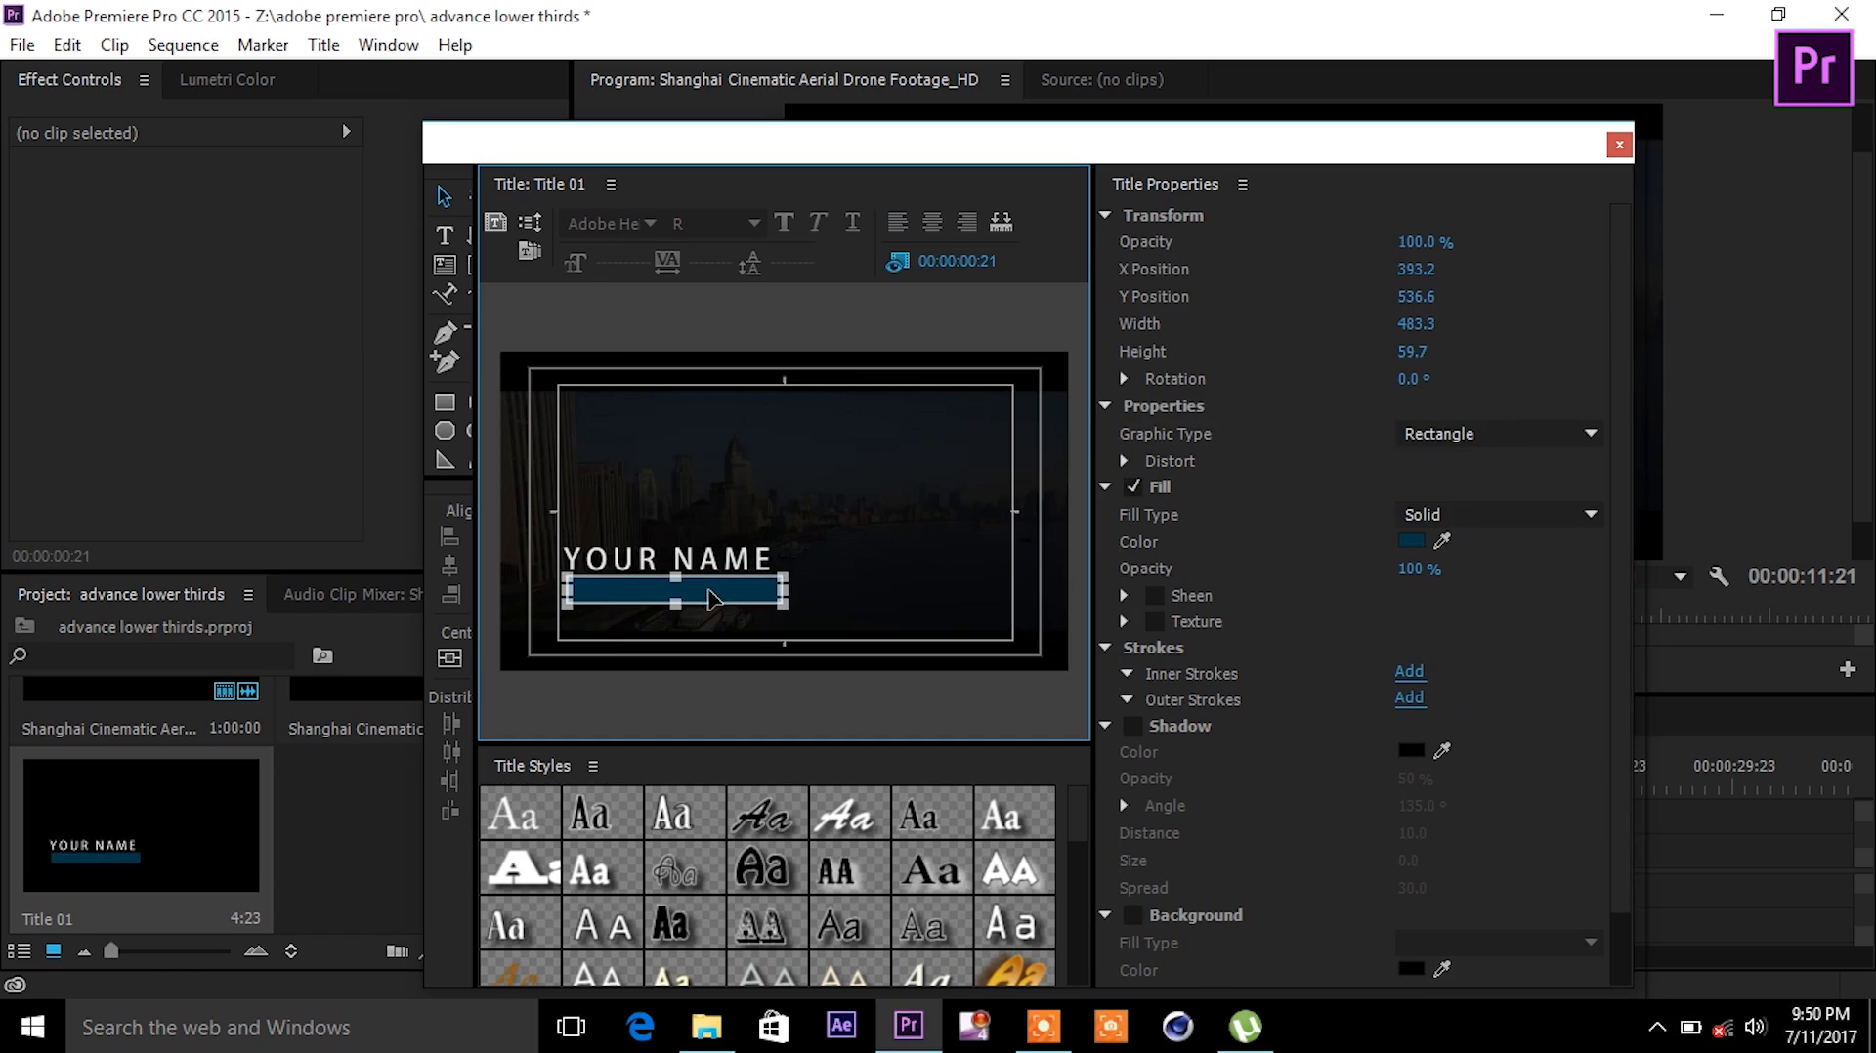
pyautogui.moveTo(782, 595); pyautogui.dragTo(802, 595)
pyautogui.moveTo(689, 604); pyautogui.dragTo(705, 602)
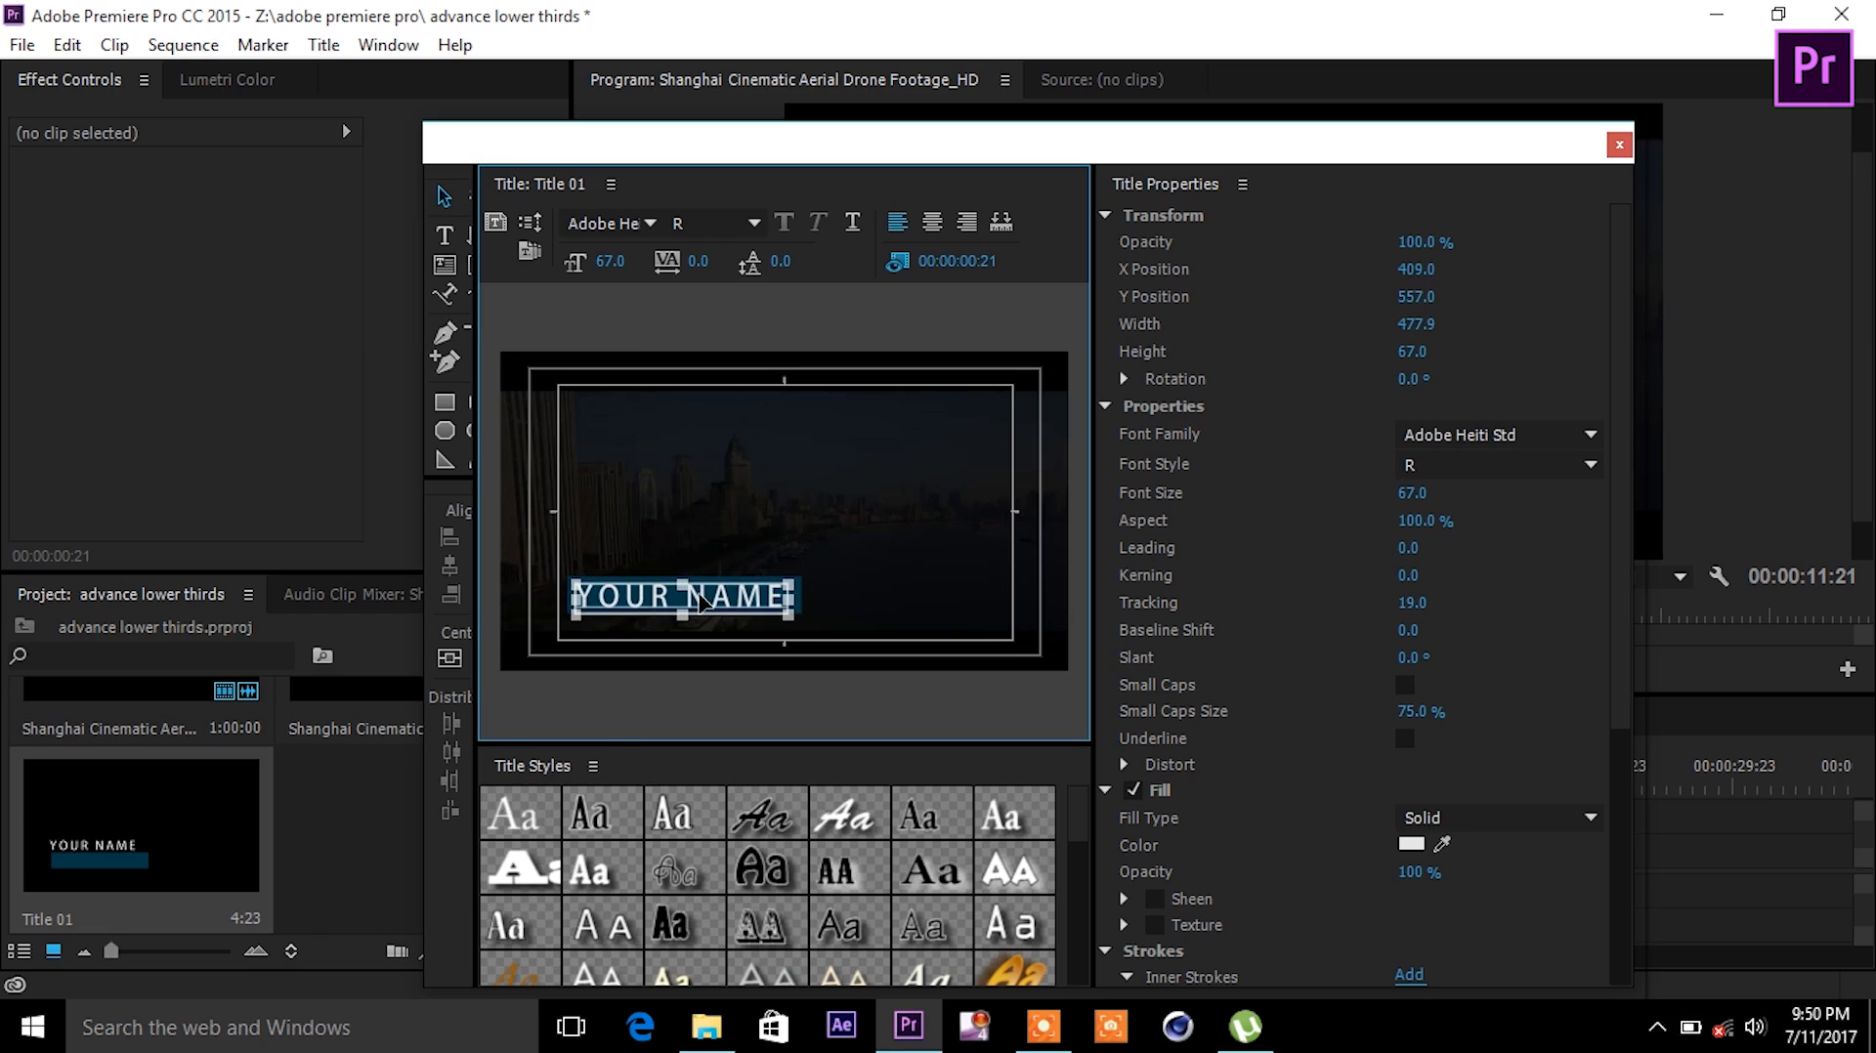
pyautogui.click(876, 550)
pyautogui.click(767, 598)
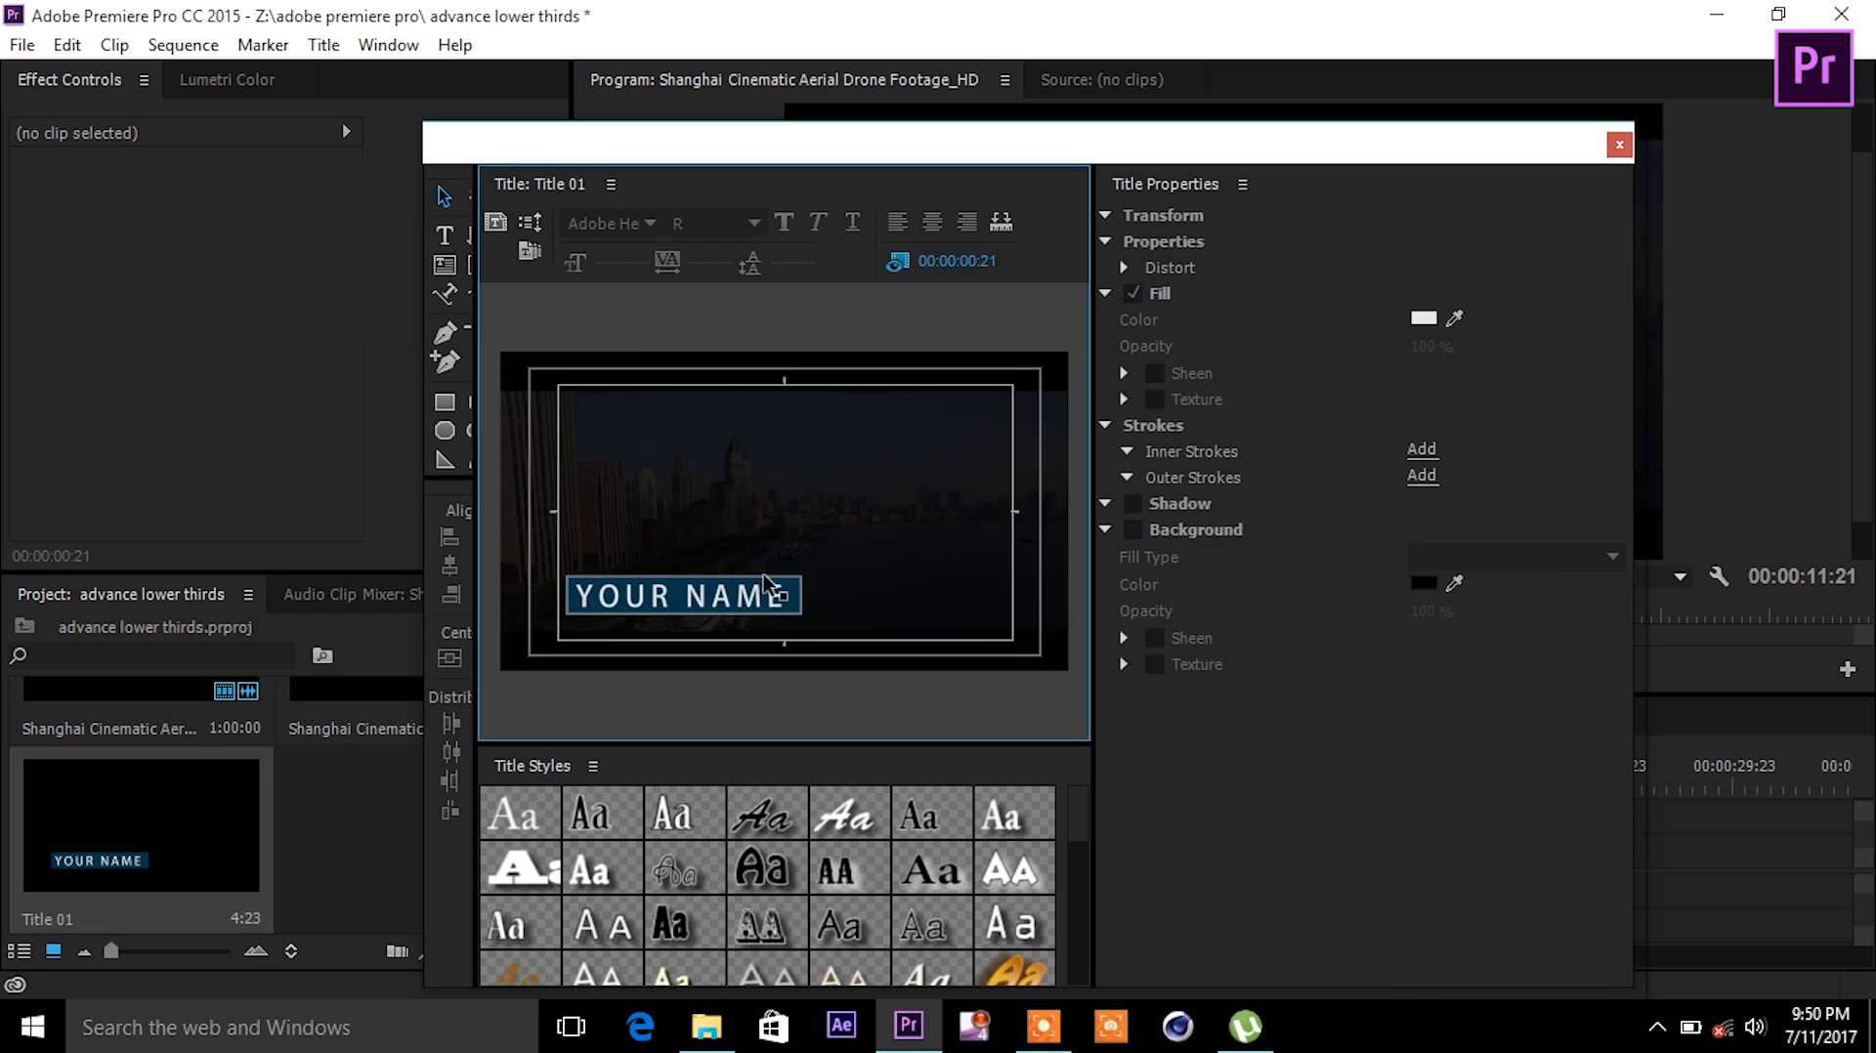
pyautogui.click(885, 552)
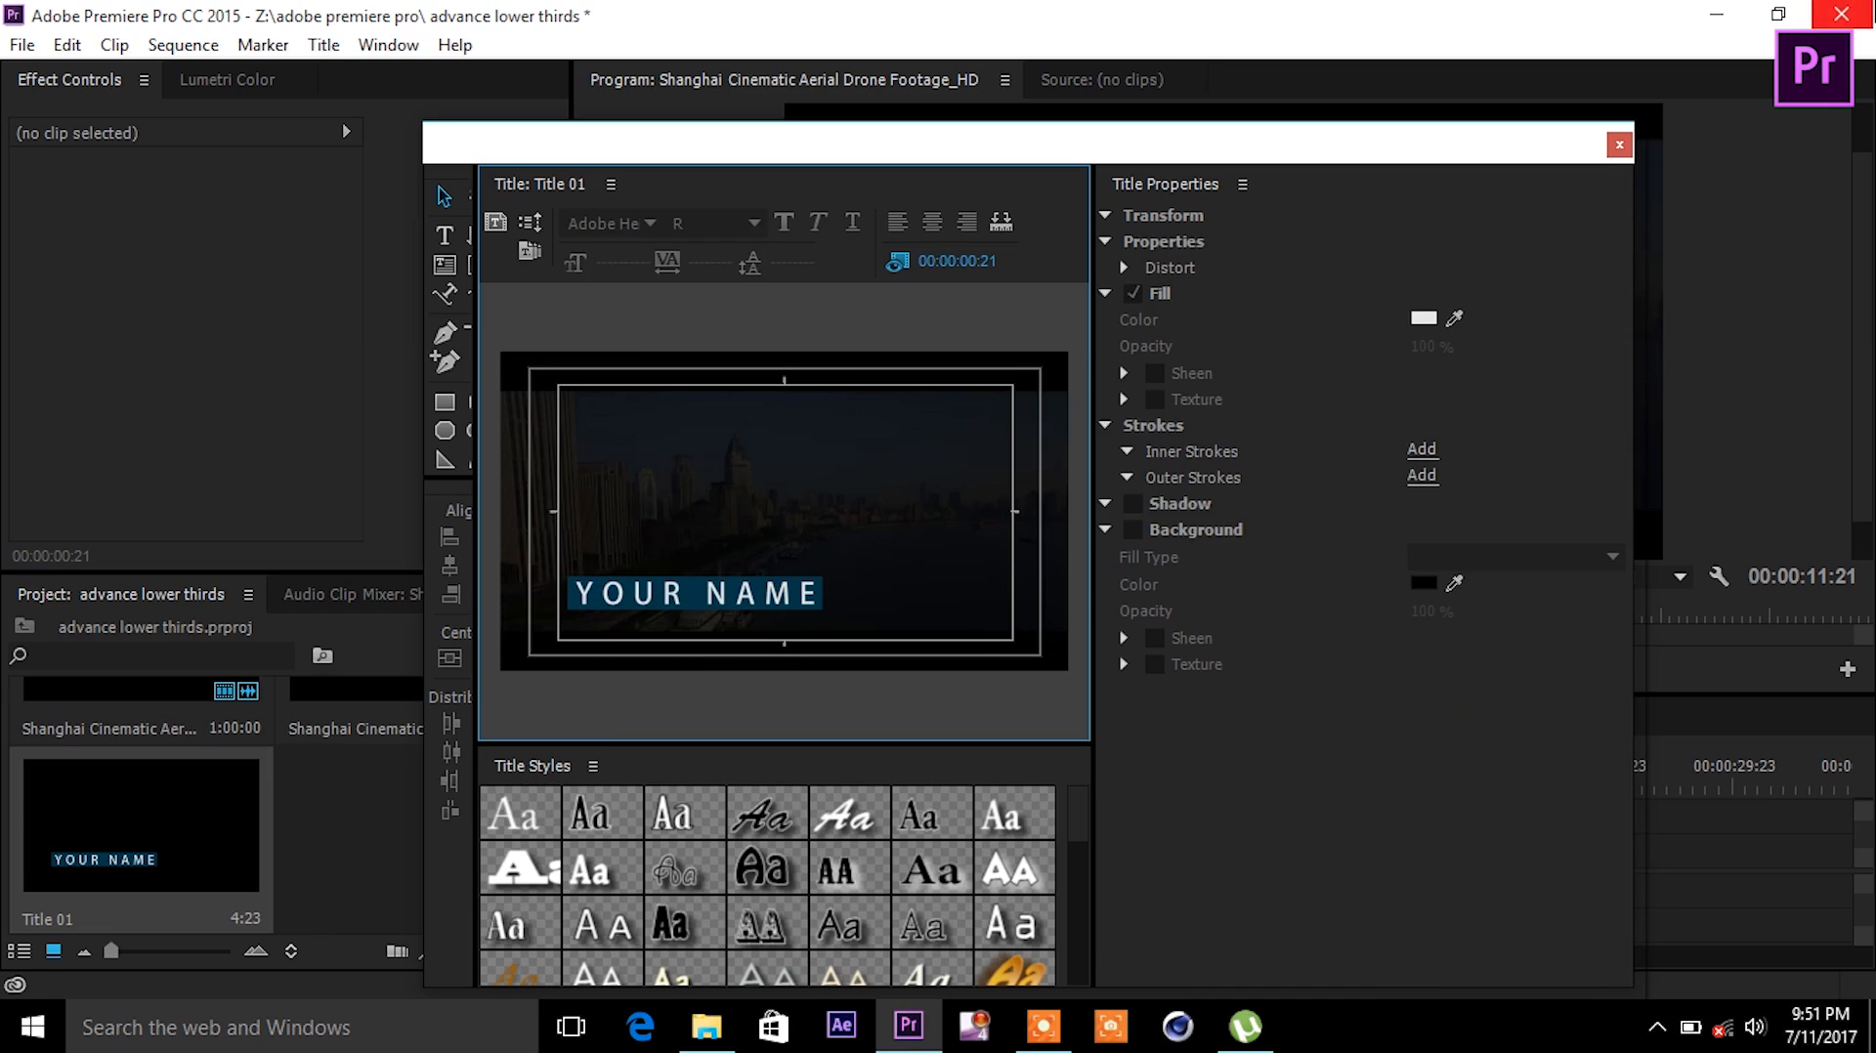
# - Close the Titler and place Title 01 on track V2 above the Shanghai drone footage
pyautogui.click(1621, 139)
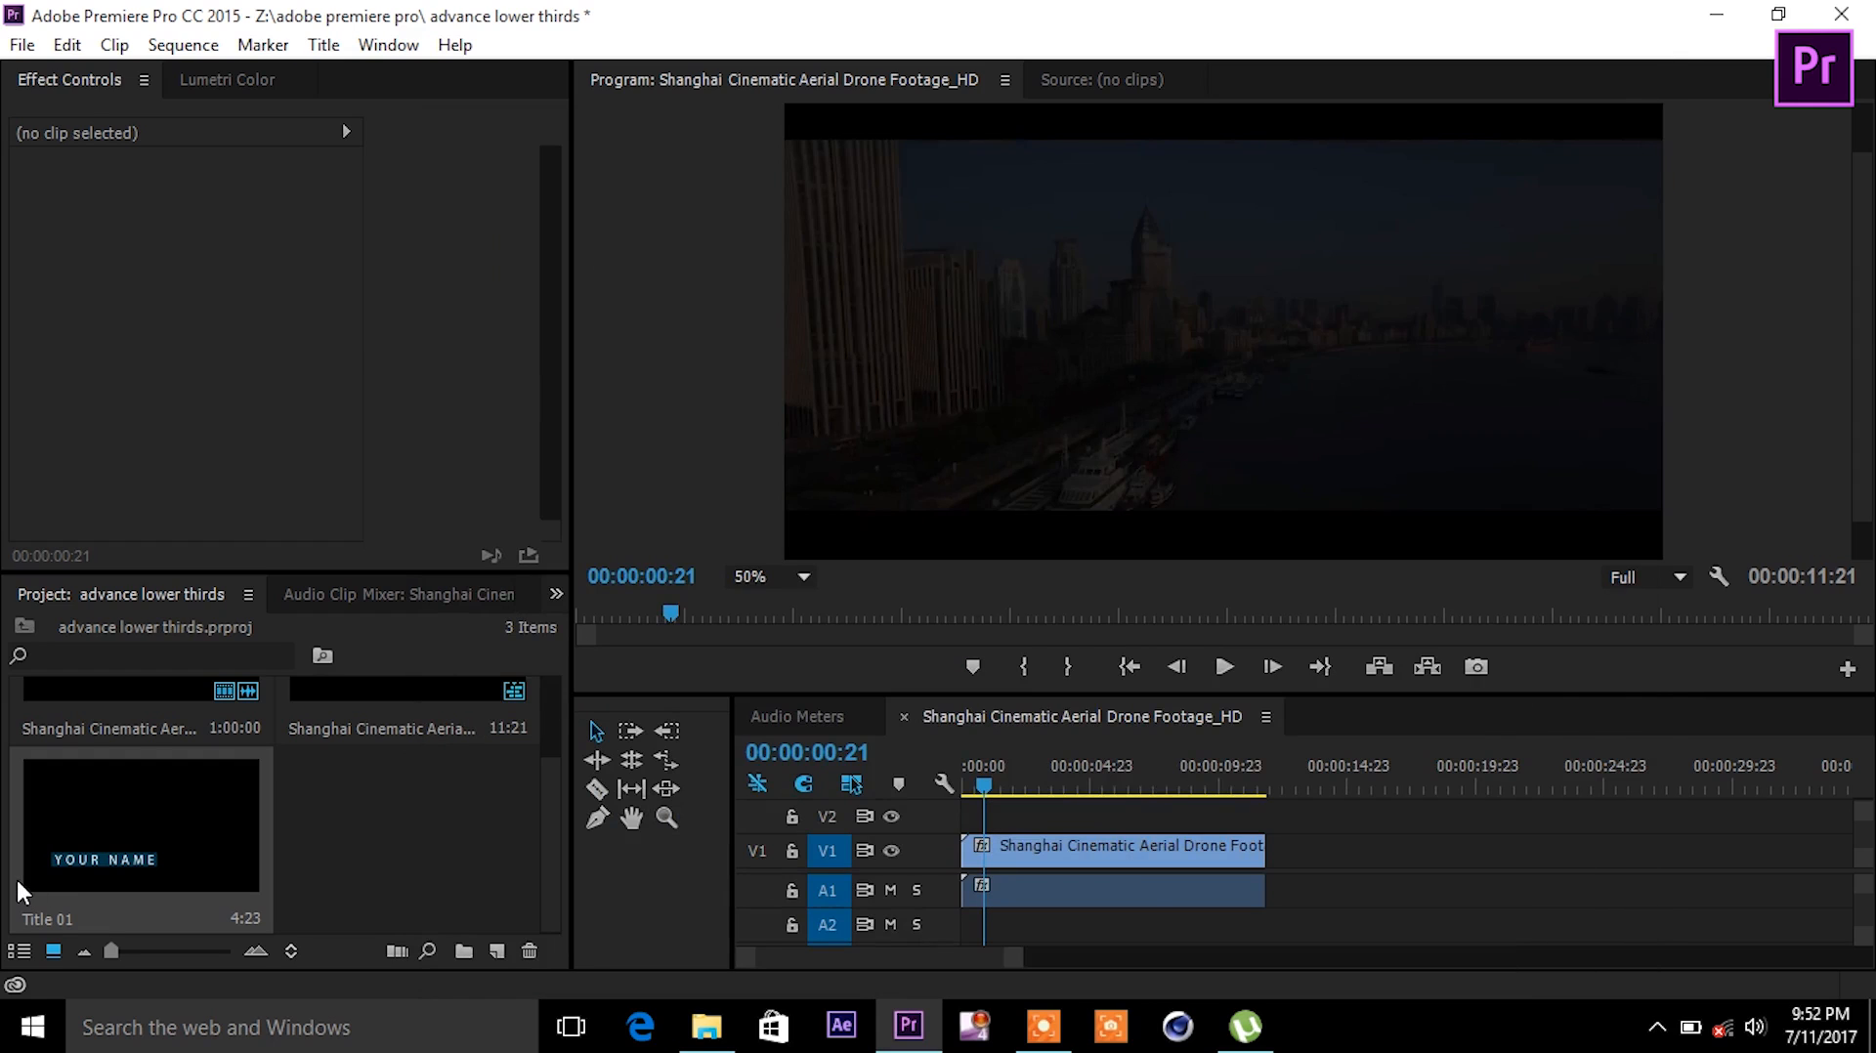
pyautogui.click(79, 850)
pyautogui.moveTo(79, 840); pyautogui.dragTo(944, 782)
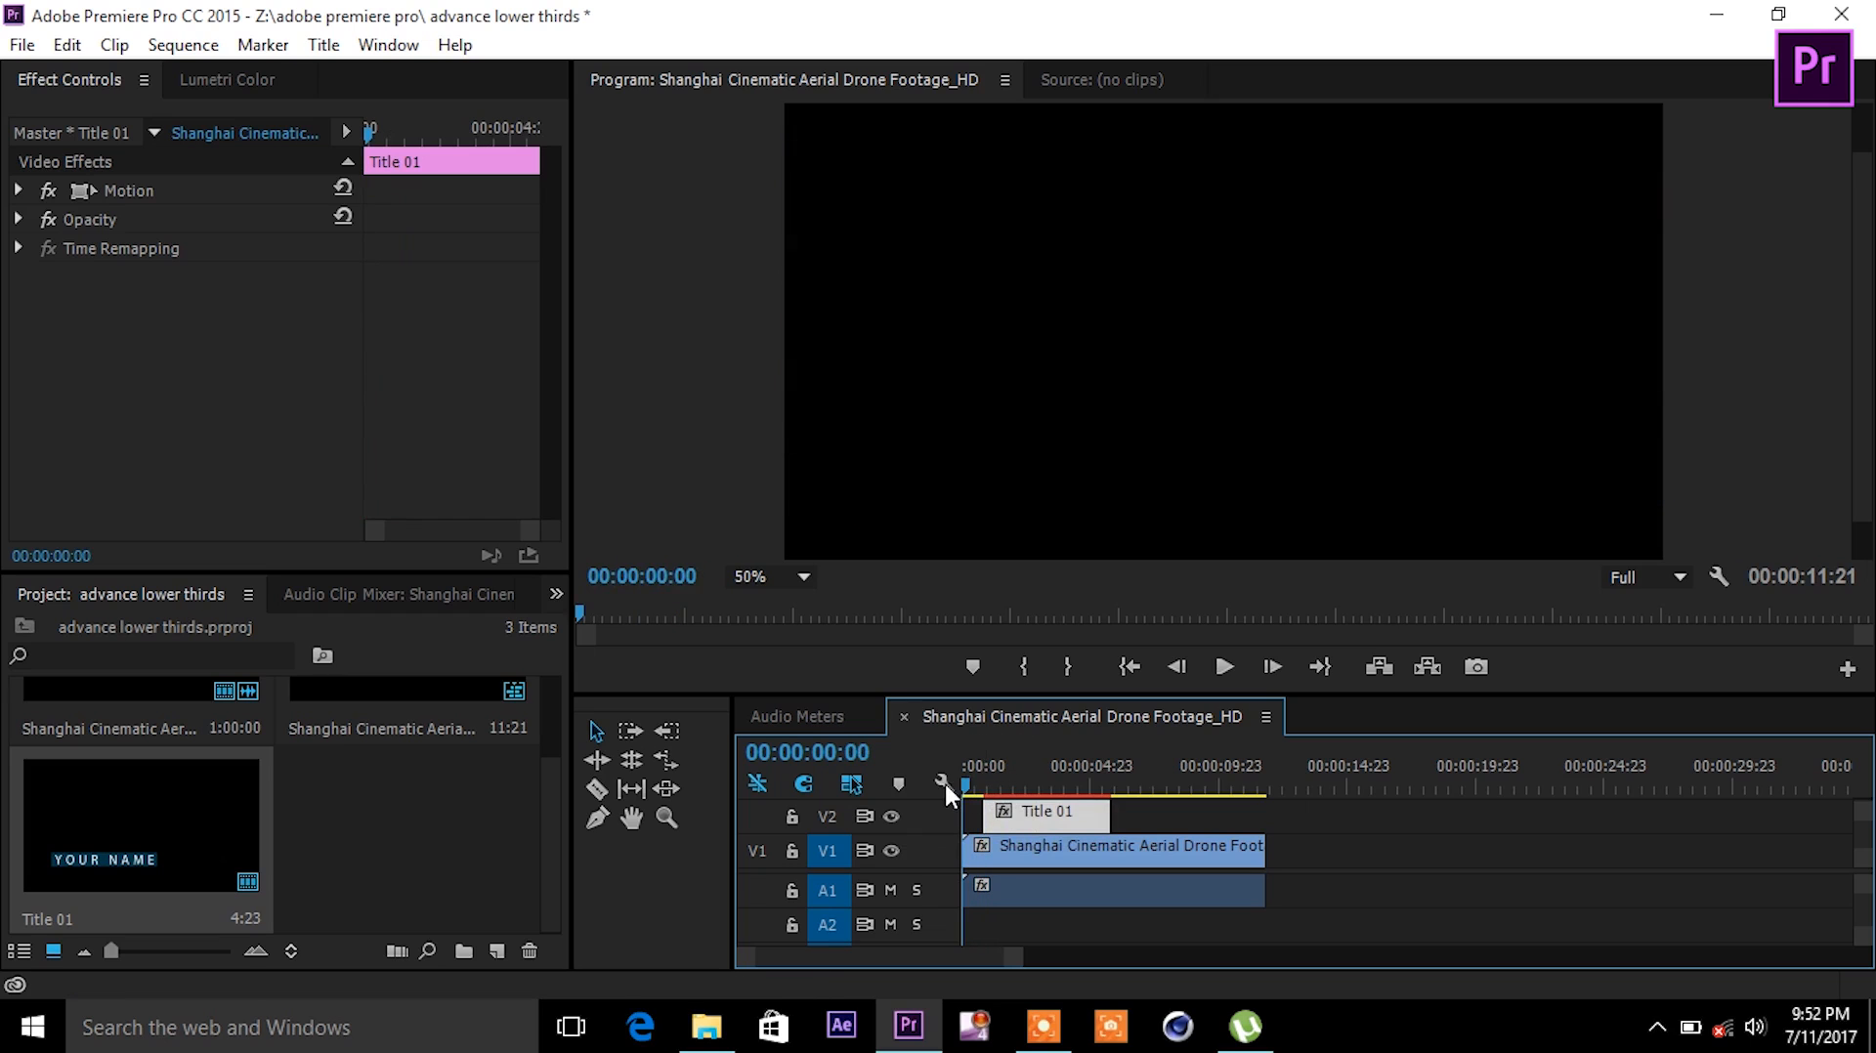
# - Preview the title over the footage, then park the playhead just before it appears
pyautogui.press('space')
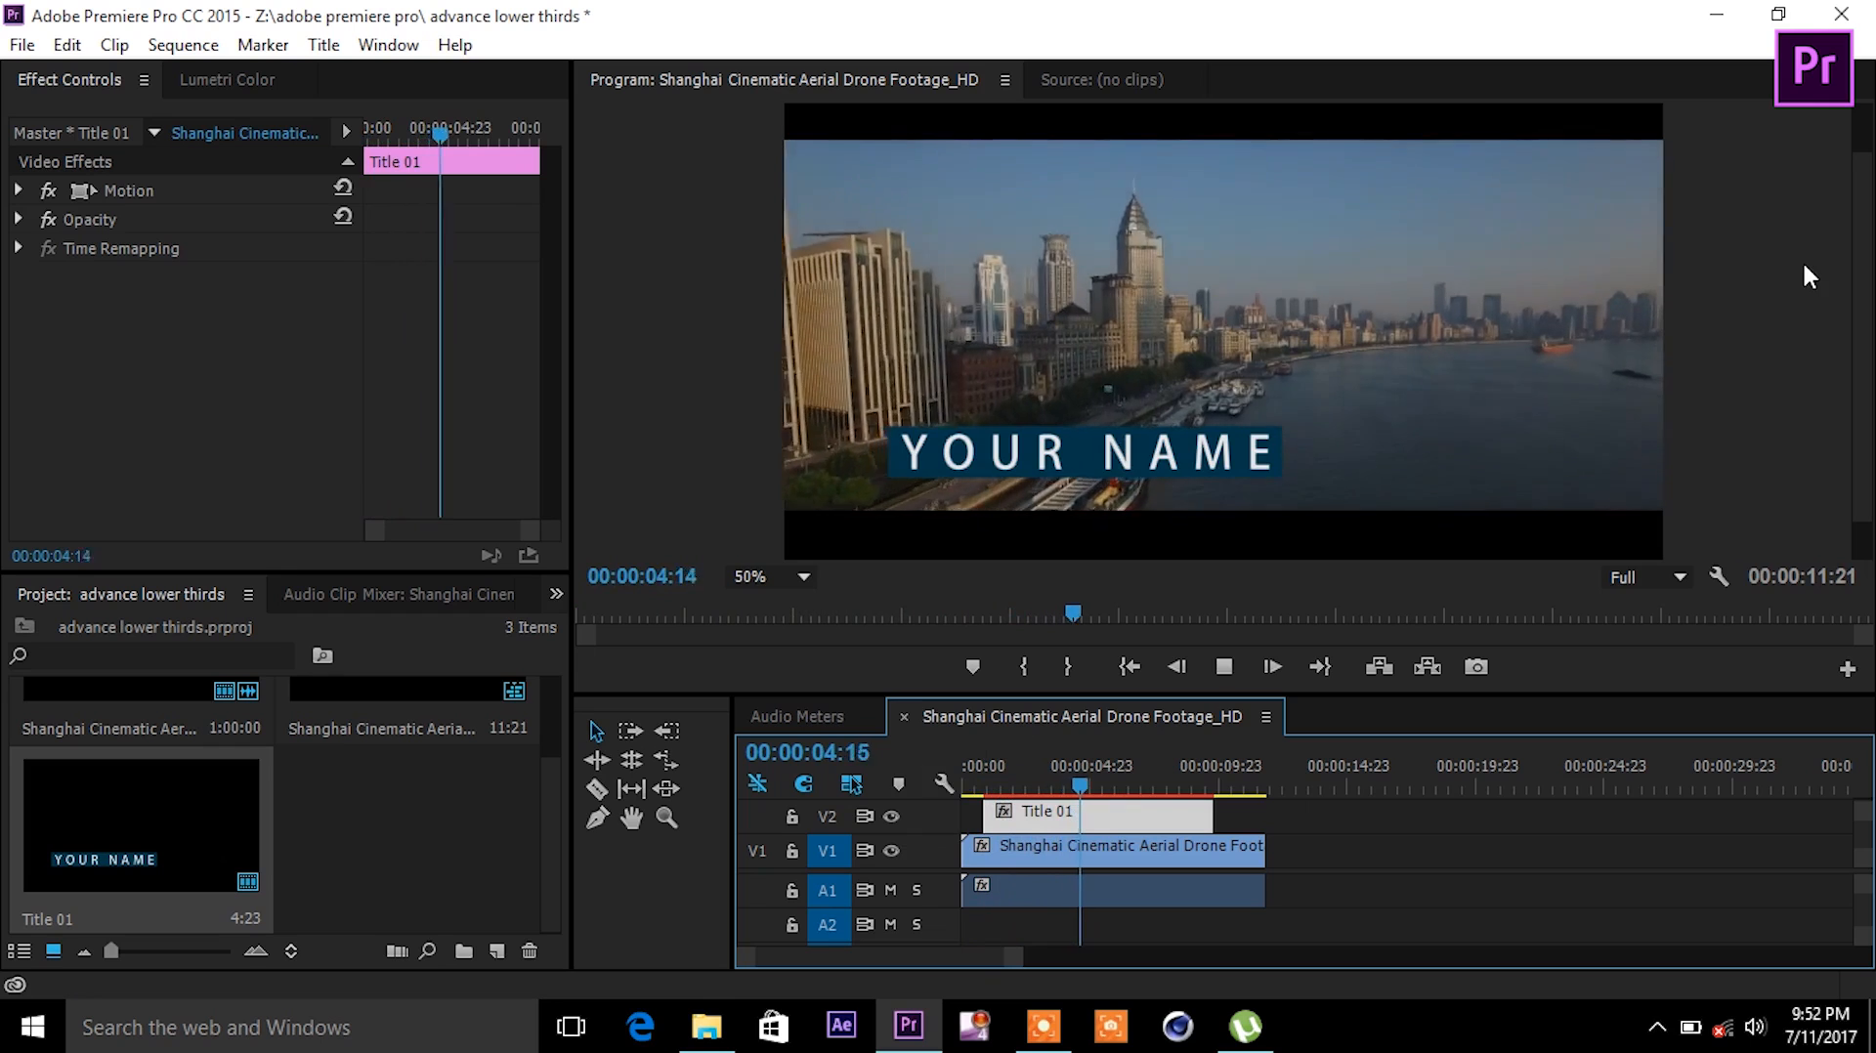
pyautogui.press('space')
pyautogui.click(985, 786)
pyautogui.moveTo(987, 813); pyautogui.dragTo(983, 814)
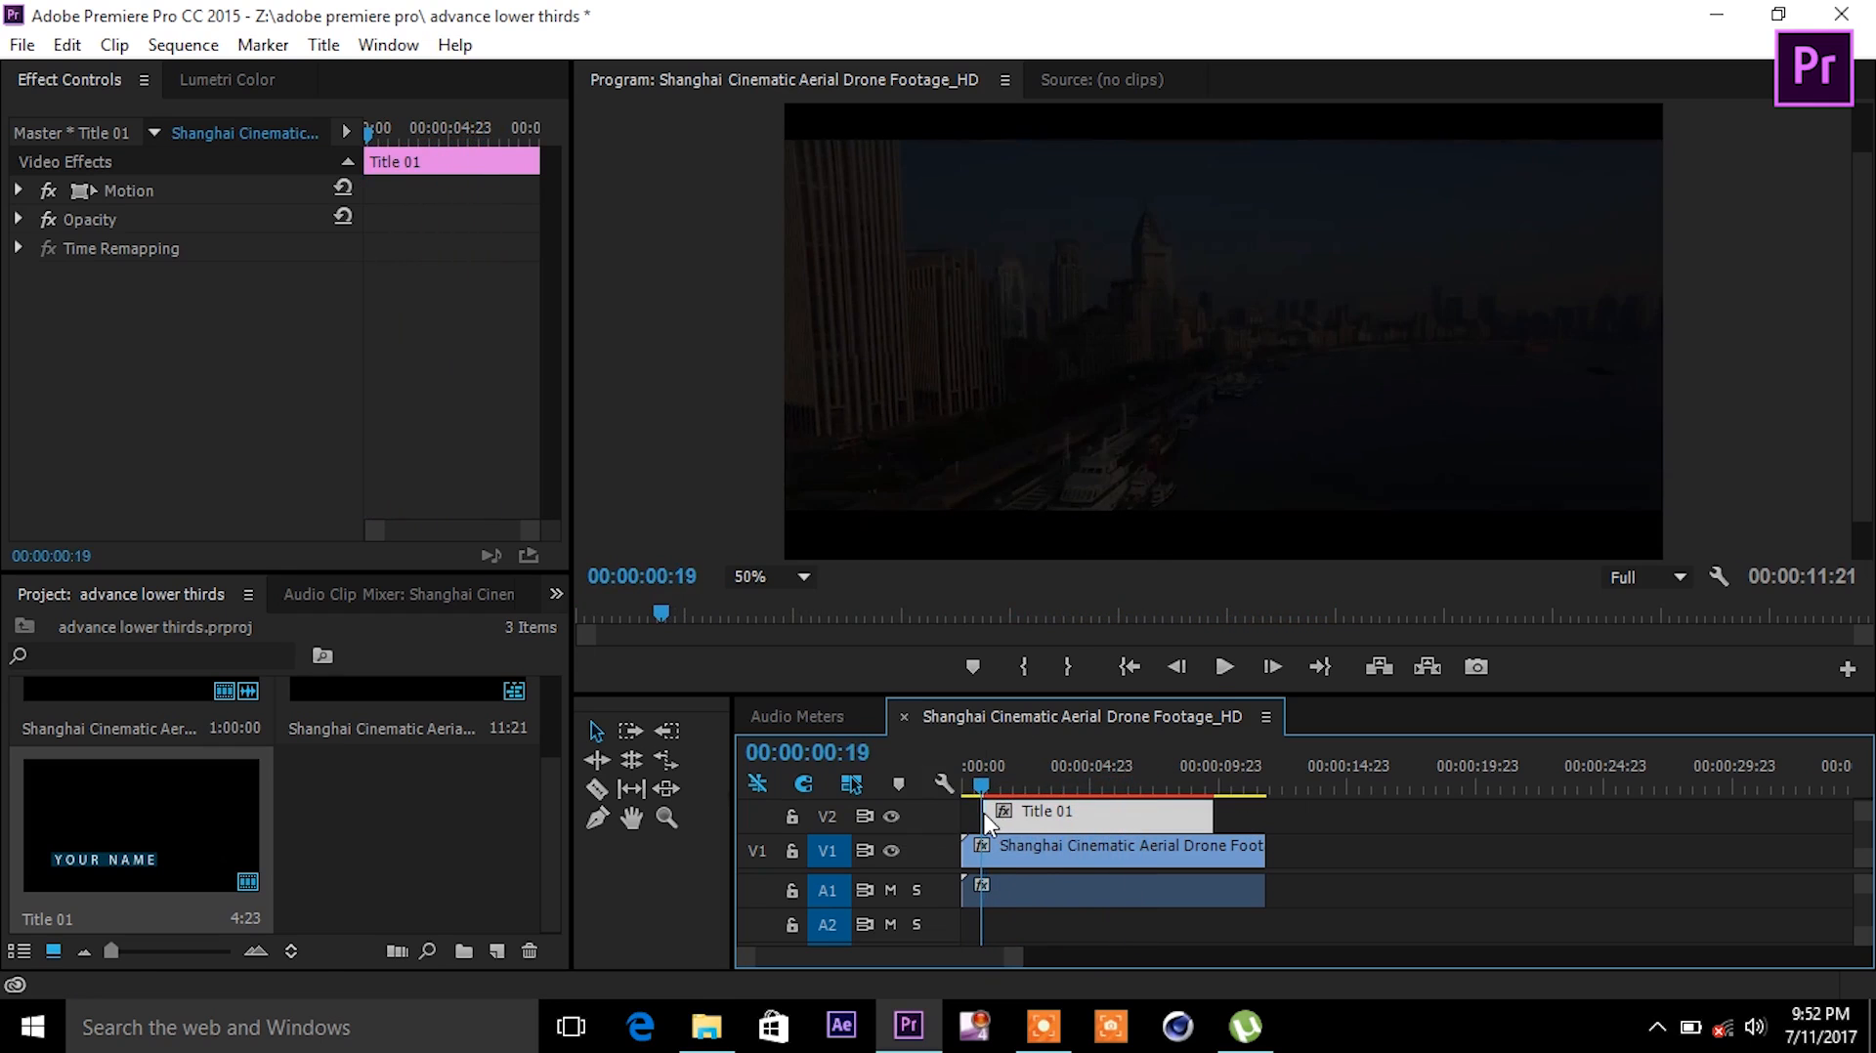
# - Apply the Distort > Transform effect to Title 01 and start a Position keyframe at its first frame
pyautogui.click(556, 594)
pyautogui.click(621, 794)
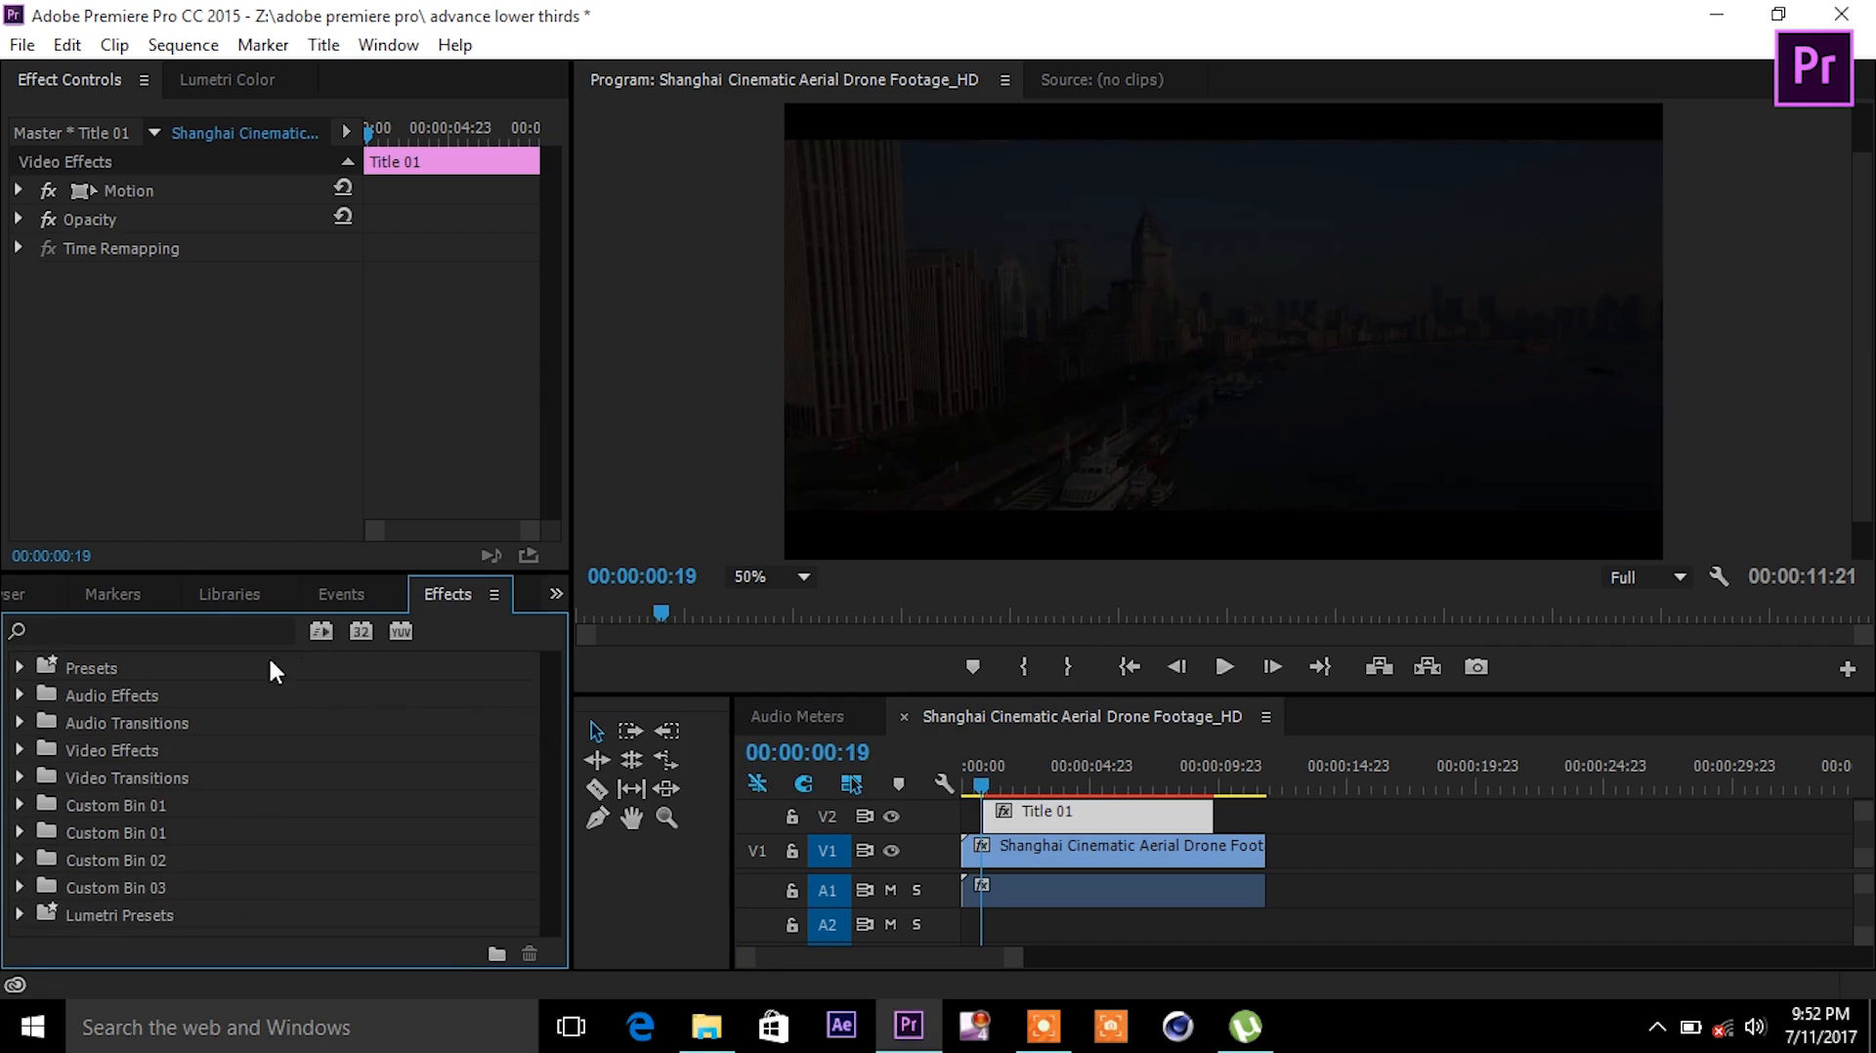
pyautogui.click(206, 629)
pyautogui.write('tra')
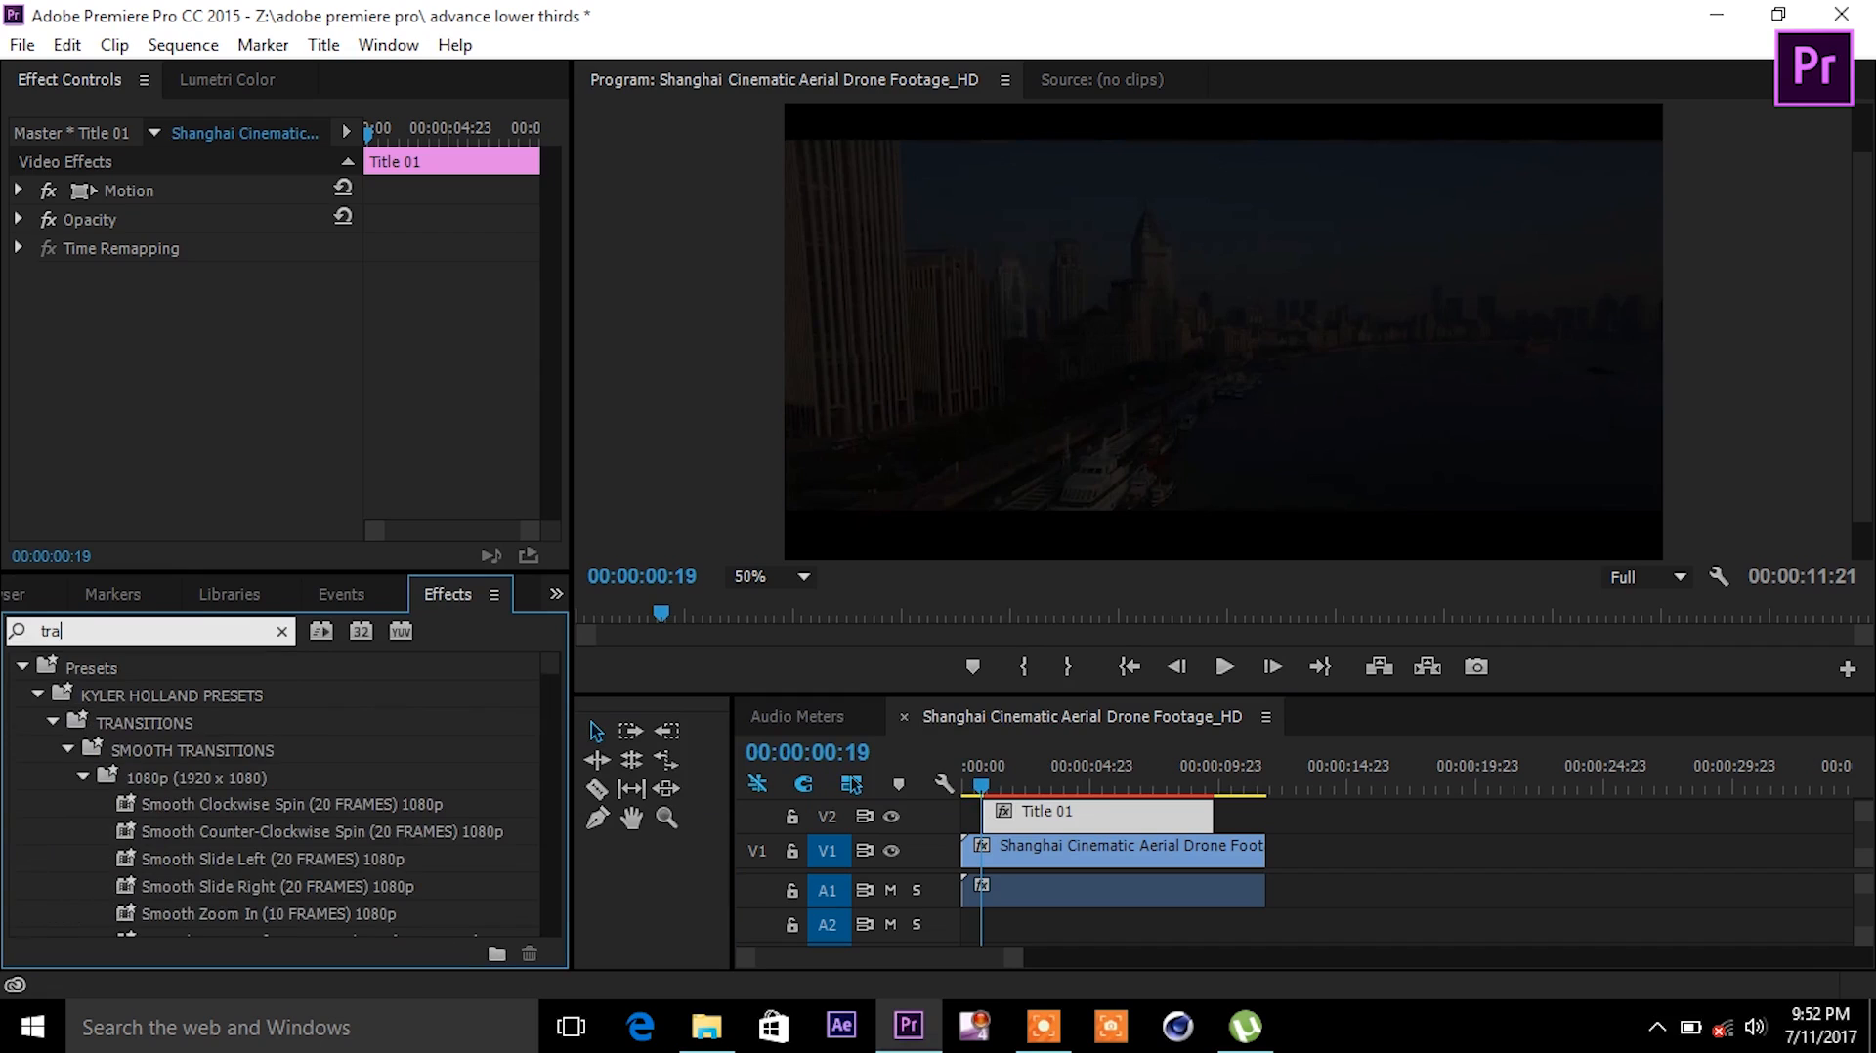
pyautogui.write('nsfor')
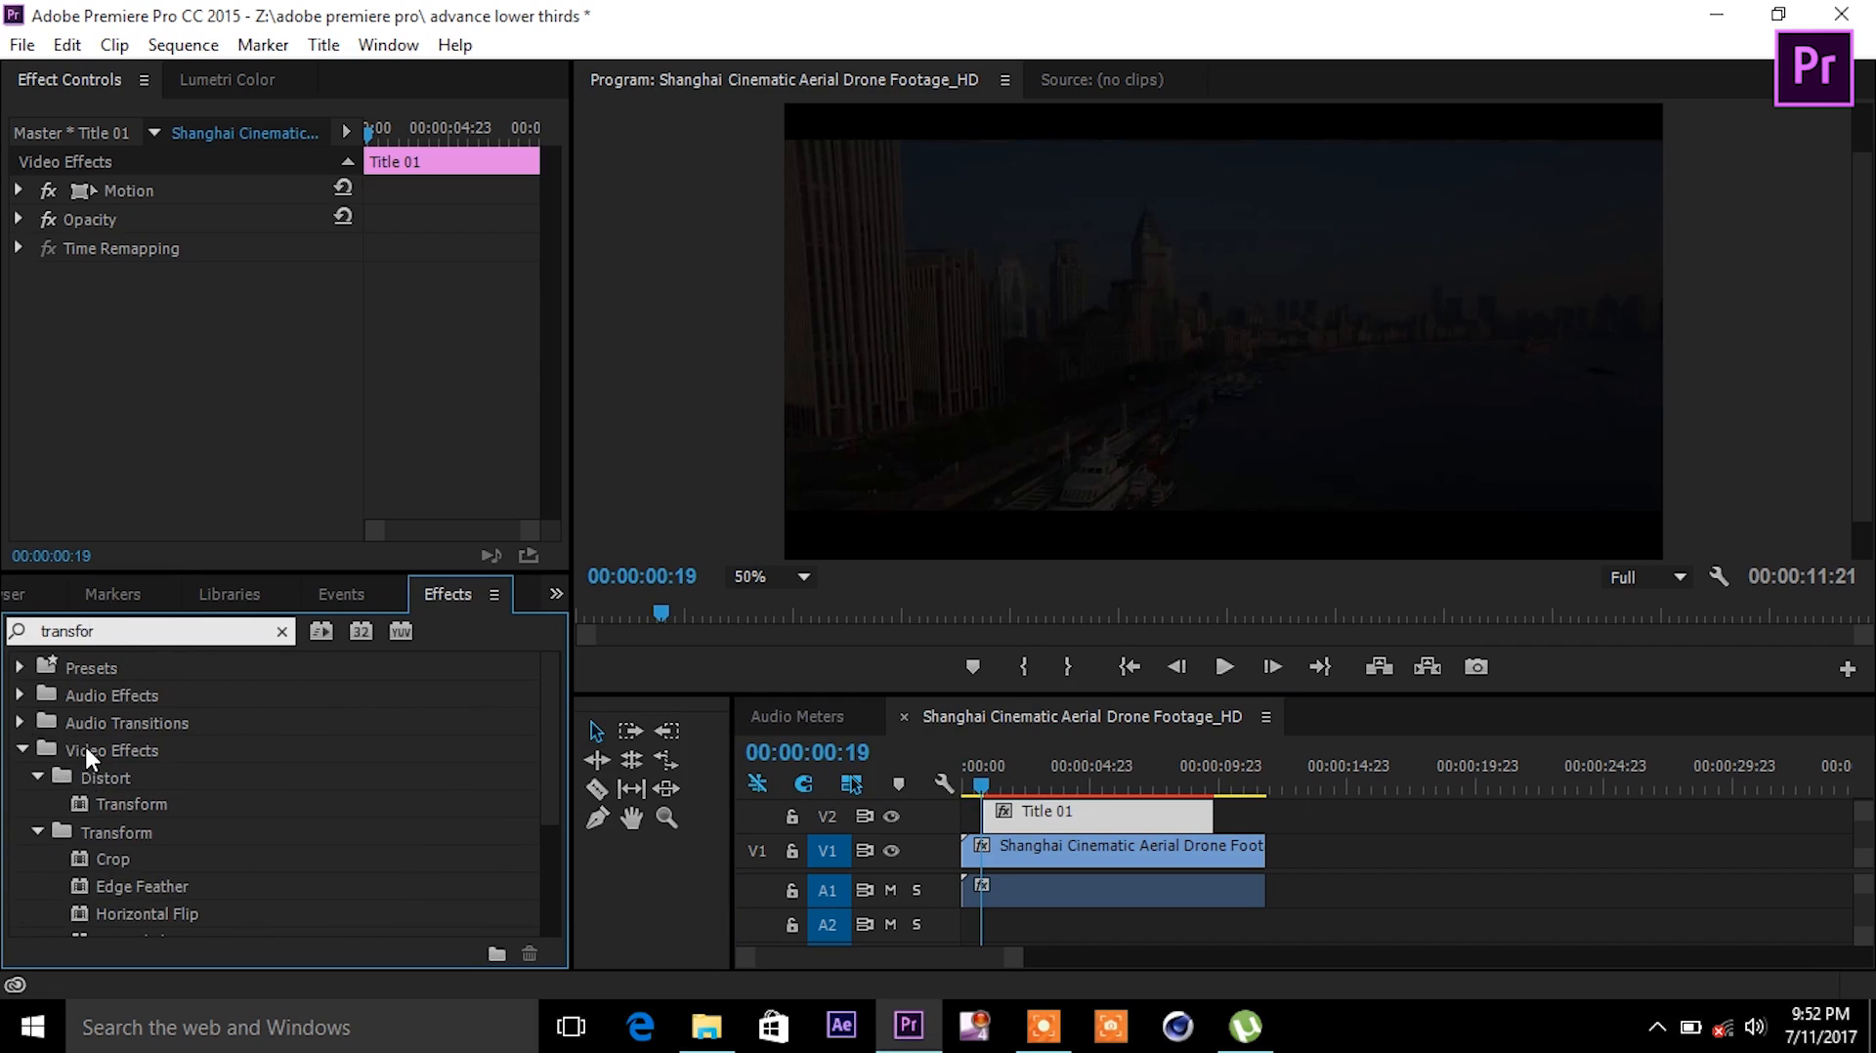
pyautogui.click(138, 799)
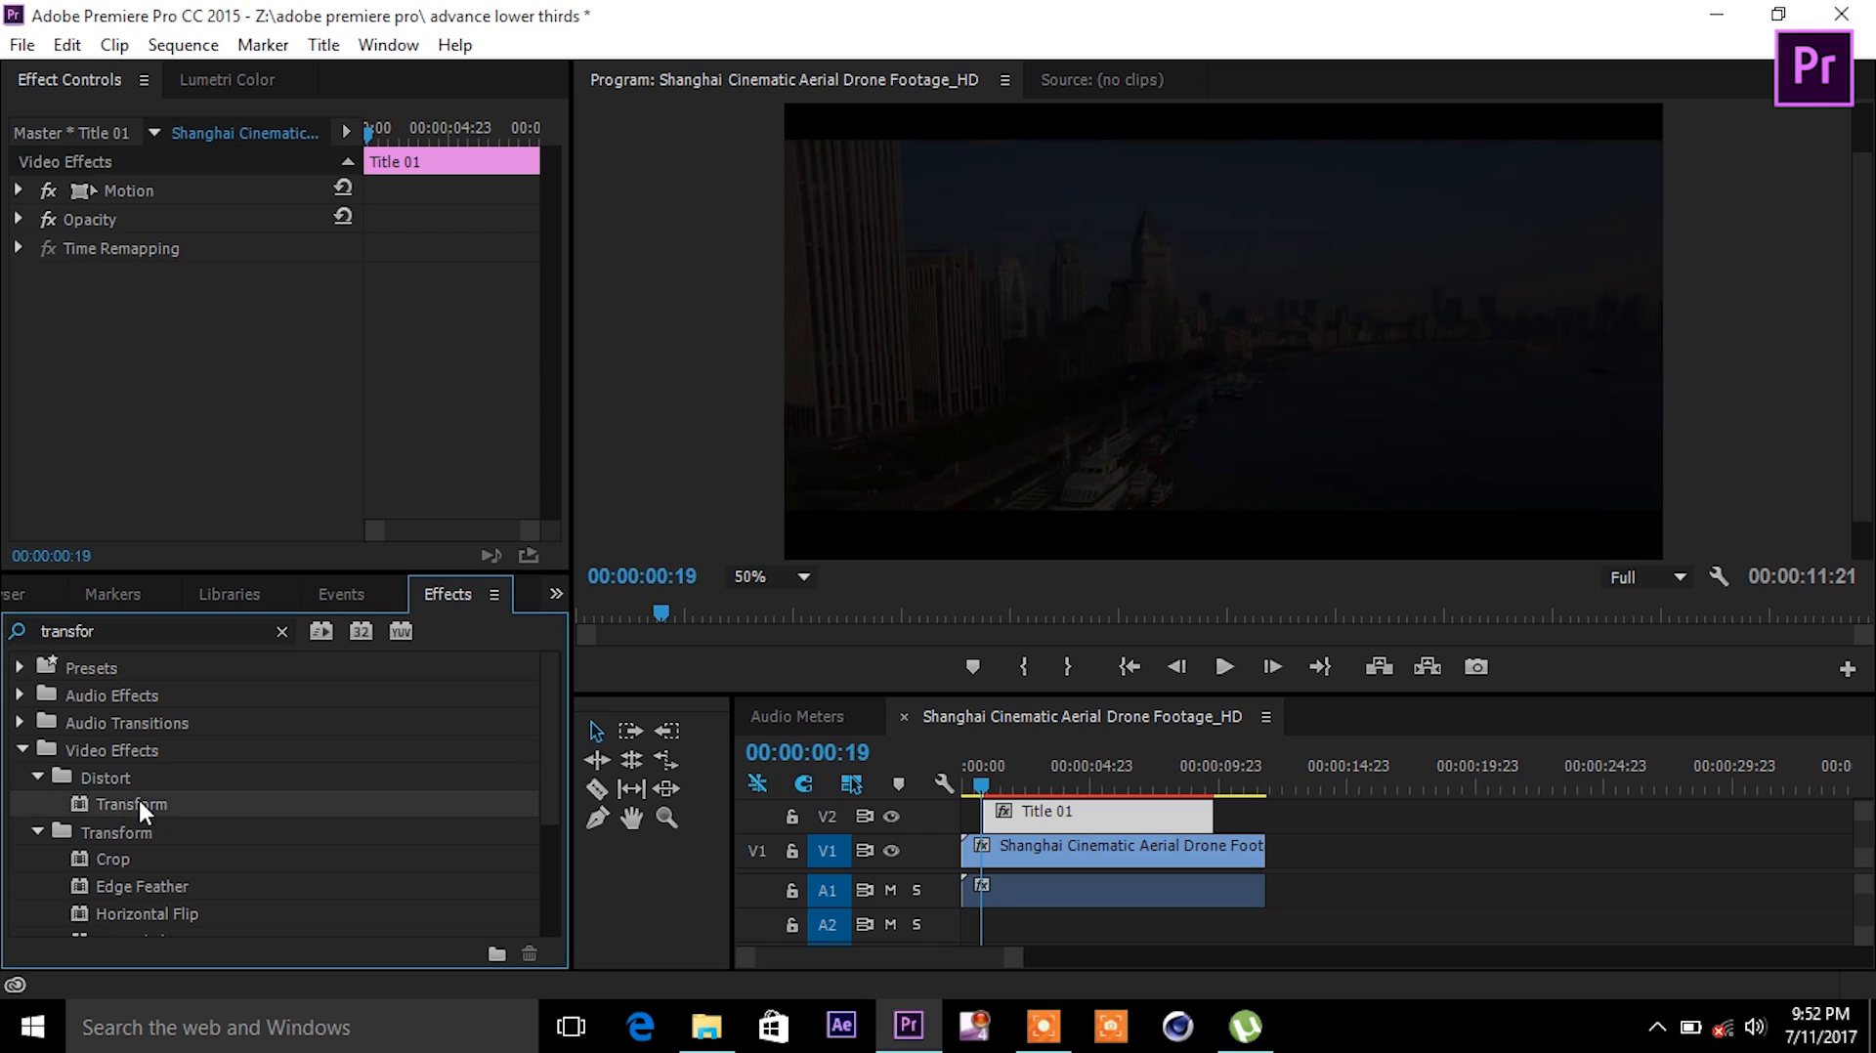
pyautogui.moveTo(138, 801); pyautogui.dragTo(1151, 807)
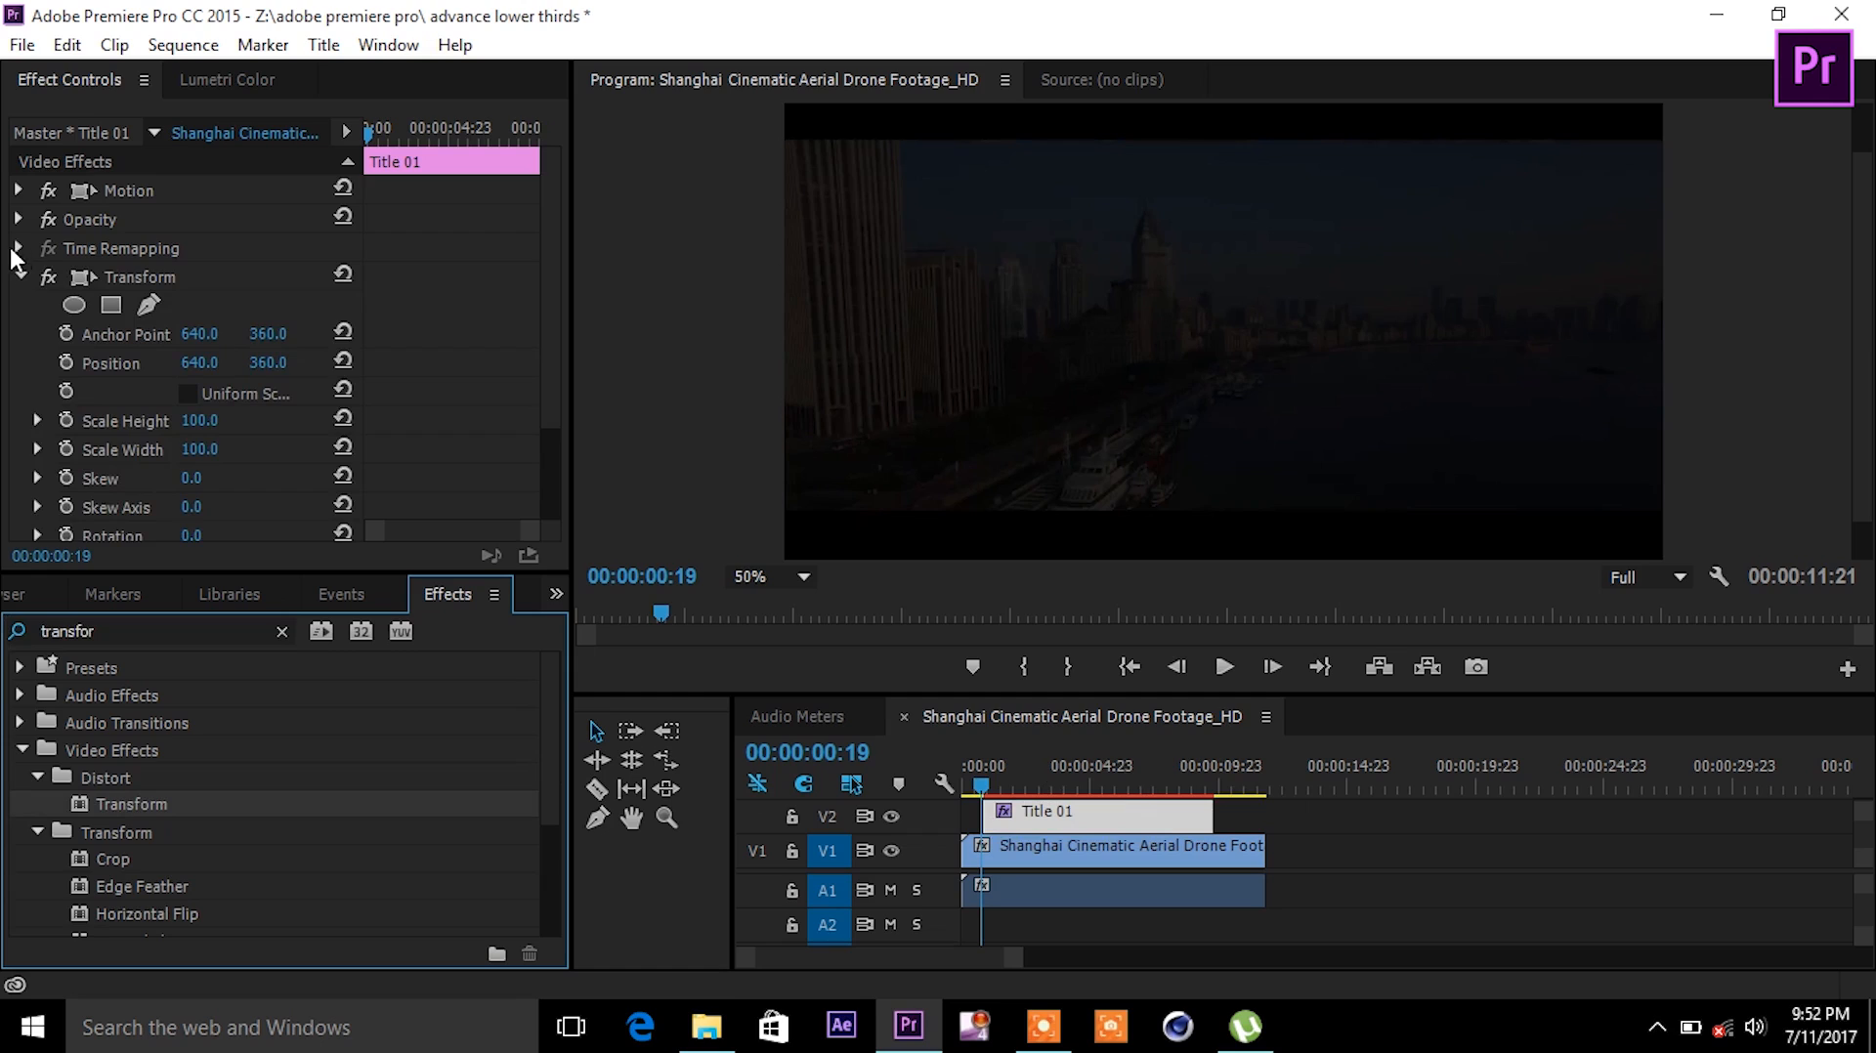
pyautogui.click(985, 789)
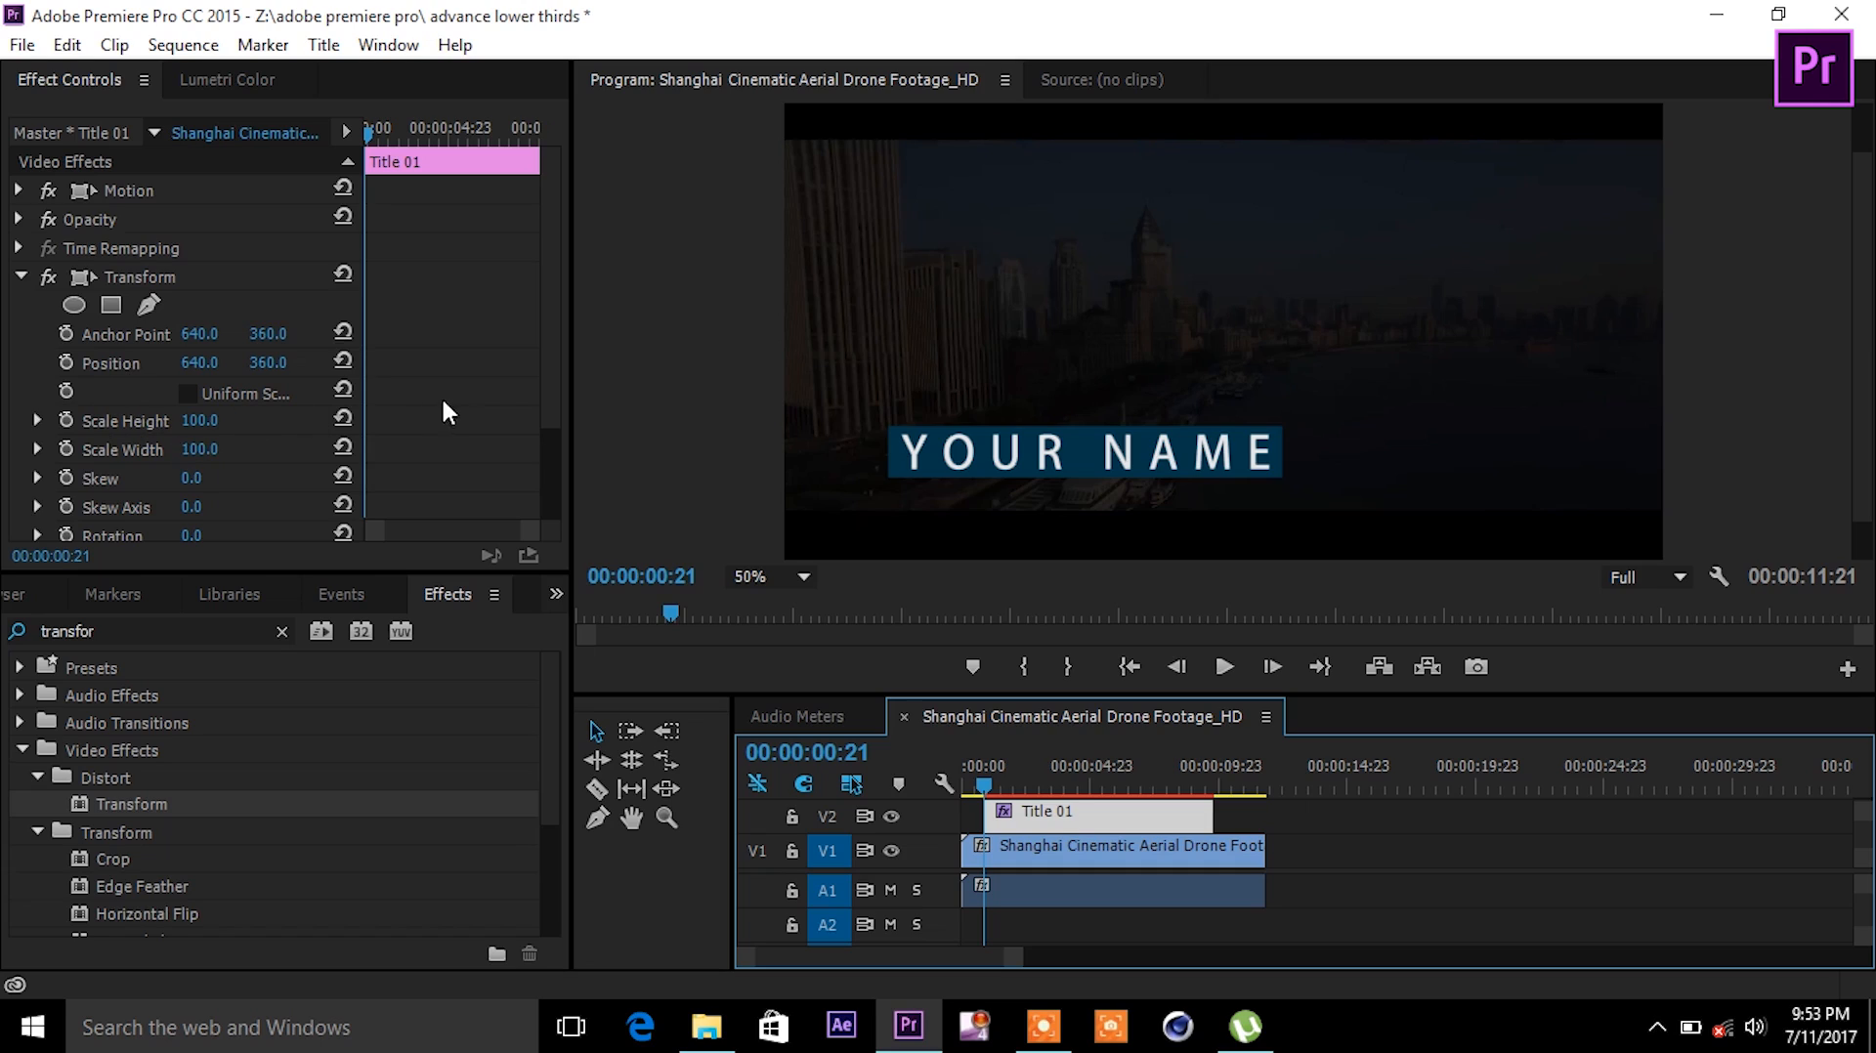
pyautogui.click(69, 357)
# - Keyframe the slide-in: title off-screen left at the start, on-screen at 00:00:01:12, then preview
pyautogui.moveTo(200, 362); pyautogui.dragTo(19, 363)
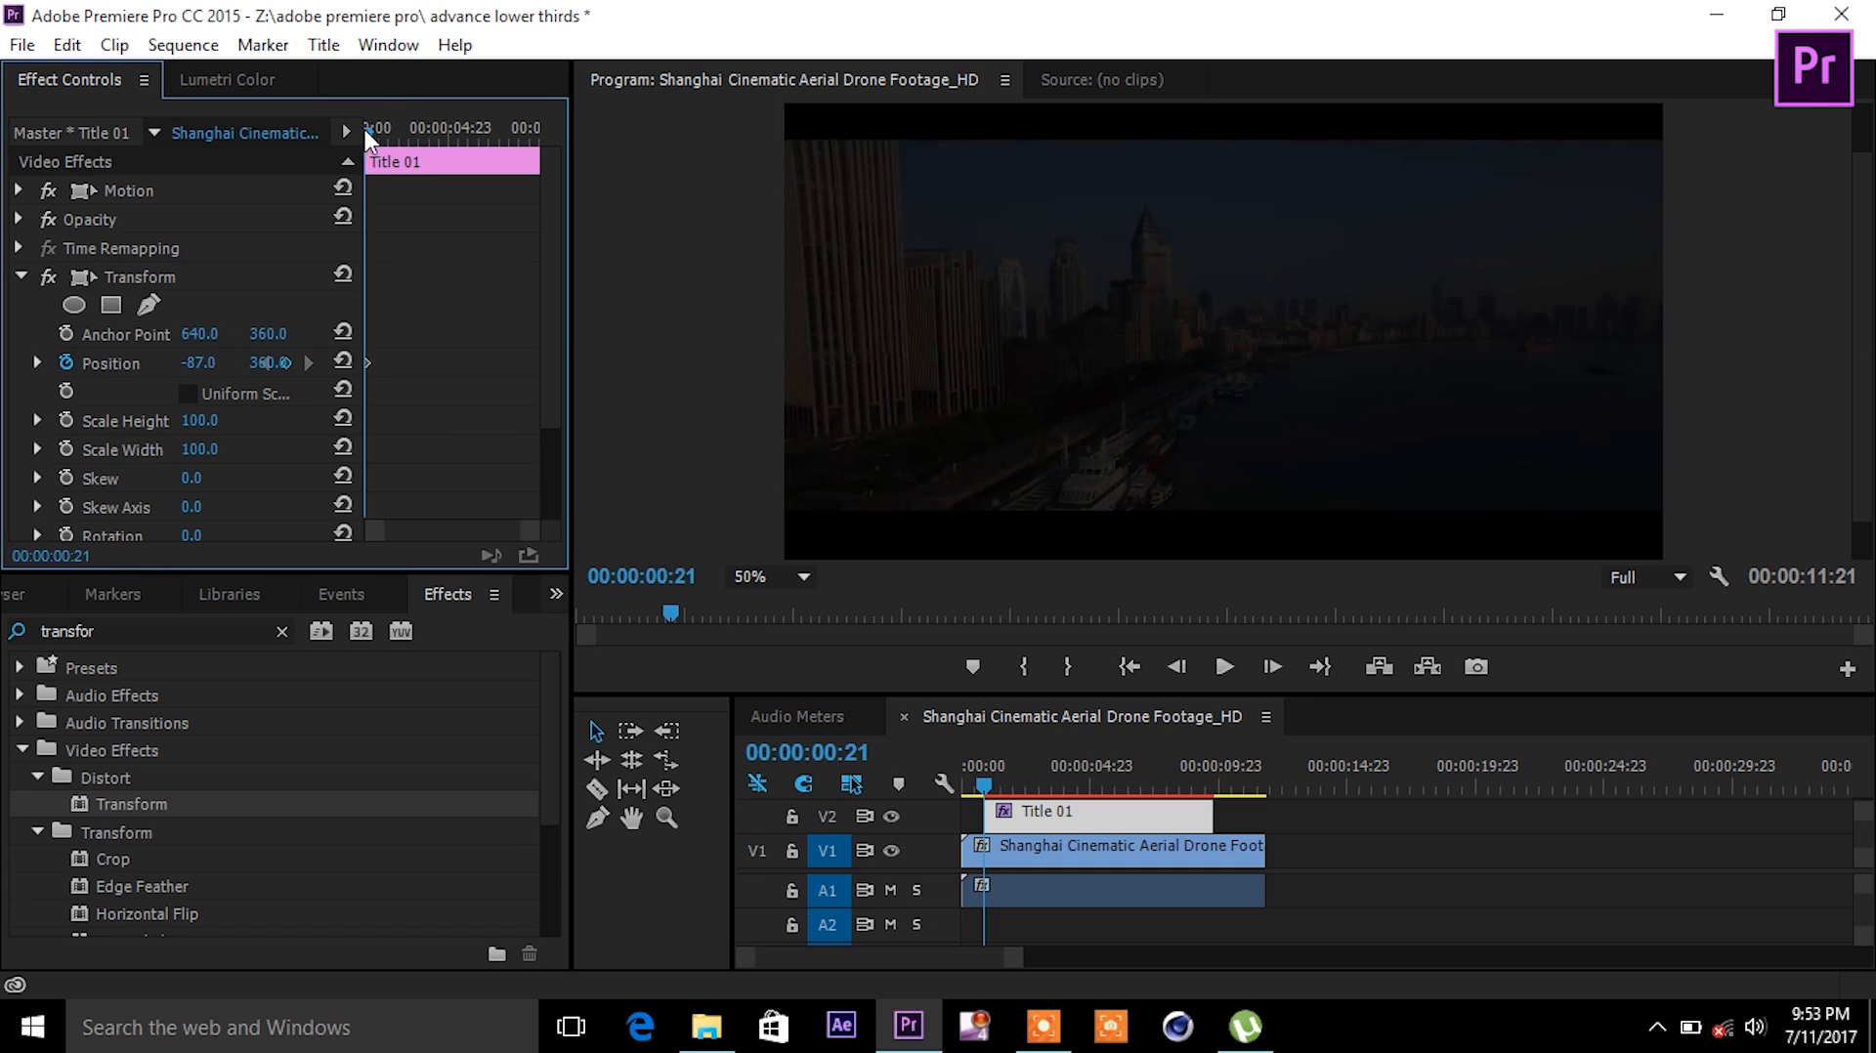
pyautogui.moveTo(366, 129); pyautogui.dragTo(379, 131)
pyautogui.moveTo(193, 367); pyautogui.dragTo(836, 365)
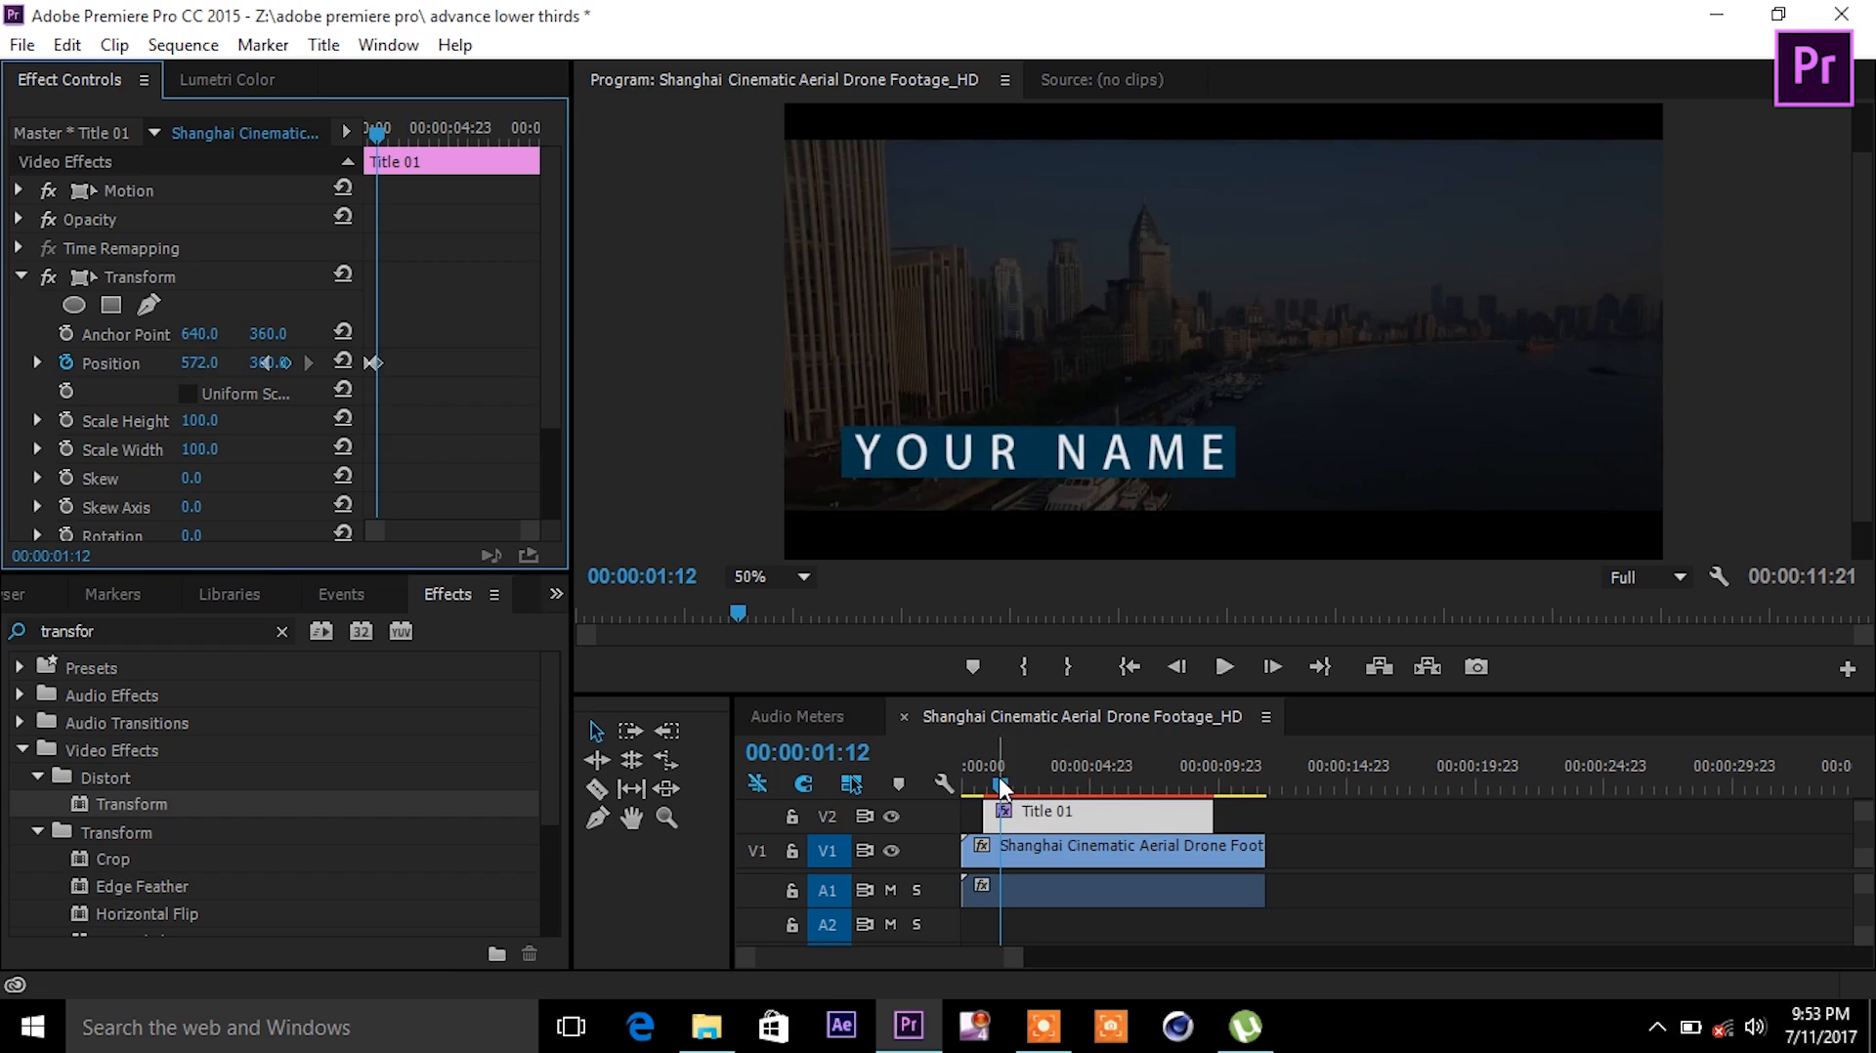
pyautogui.moveTo(998, 776); pyautogui.dragTo(938, 780)
pyautogui.press('space')
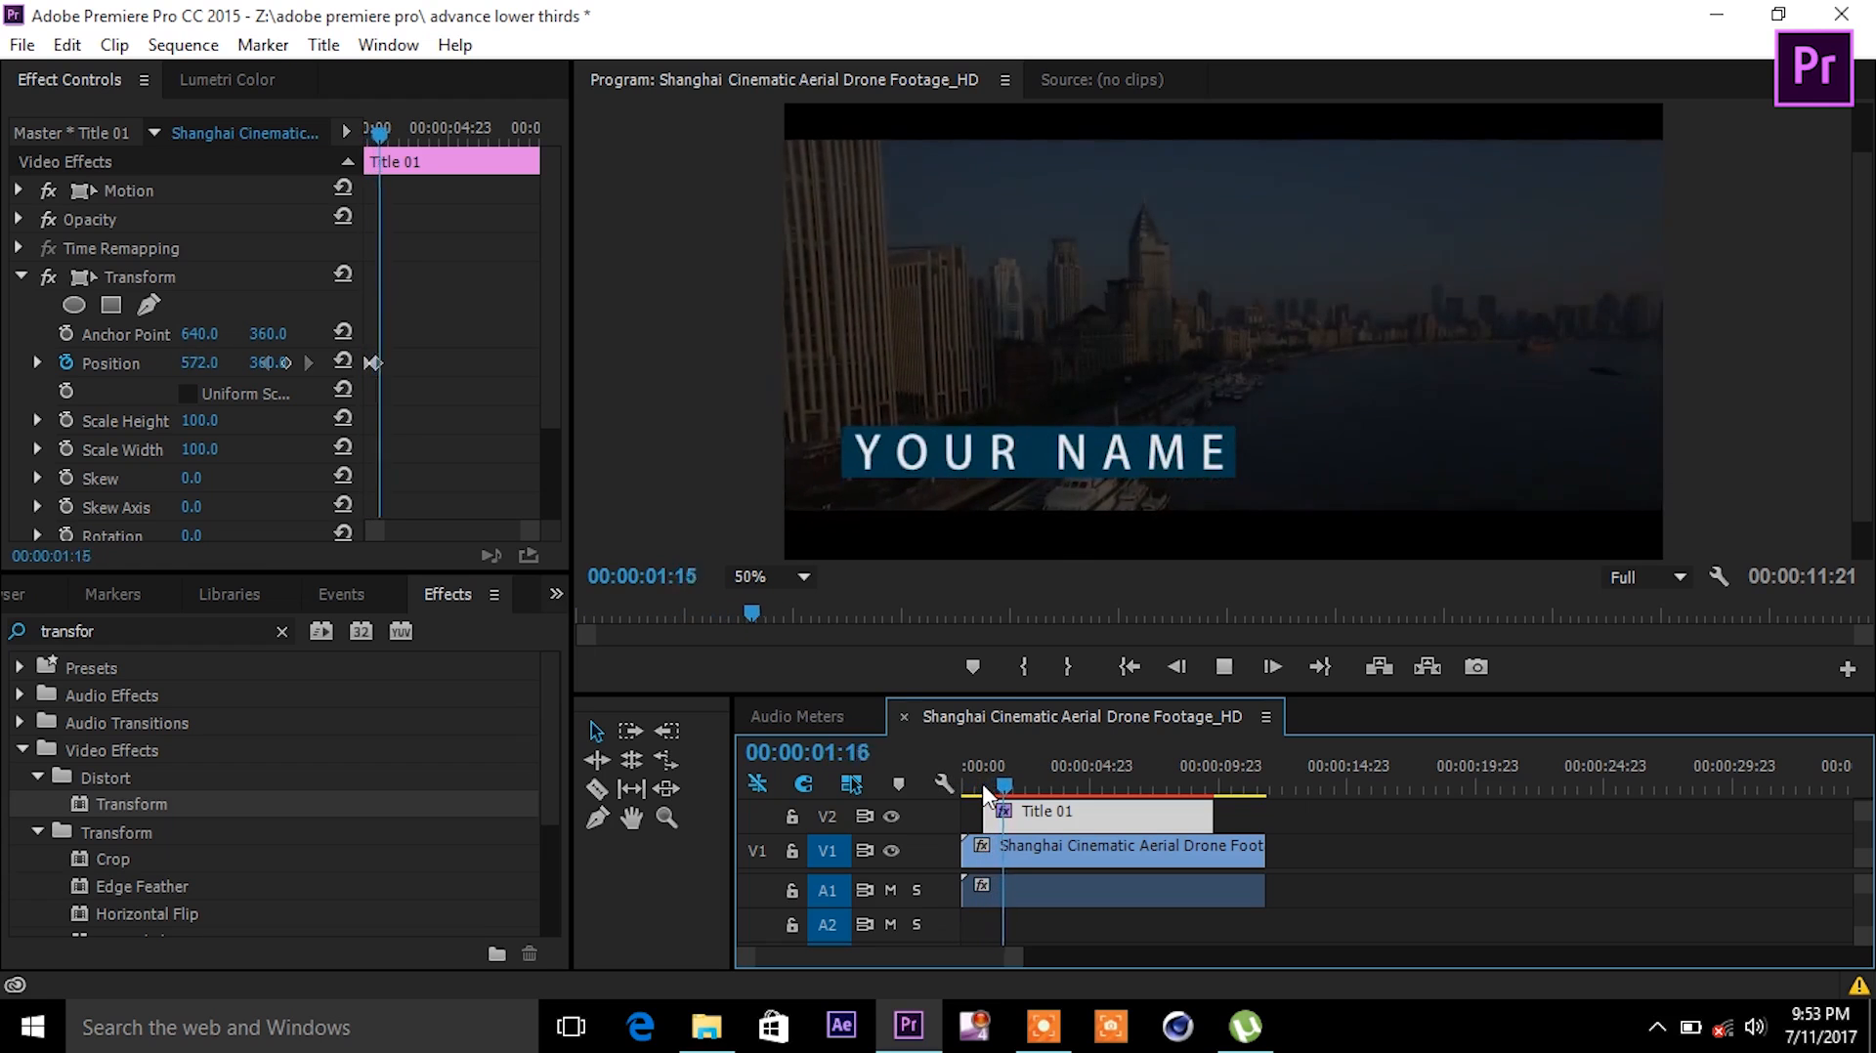
pyautogui.press('space')
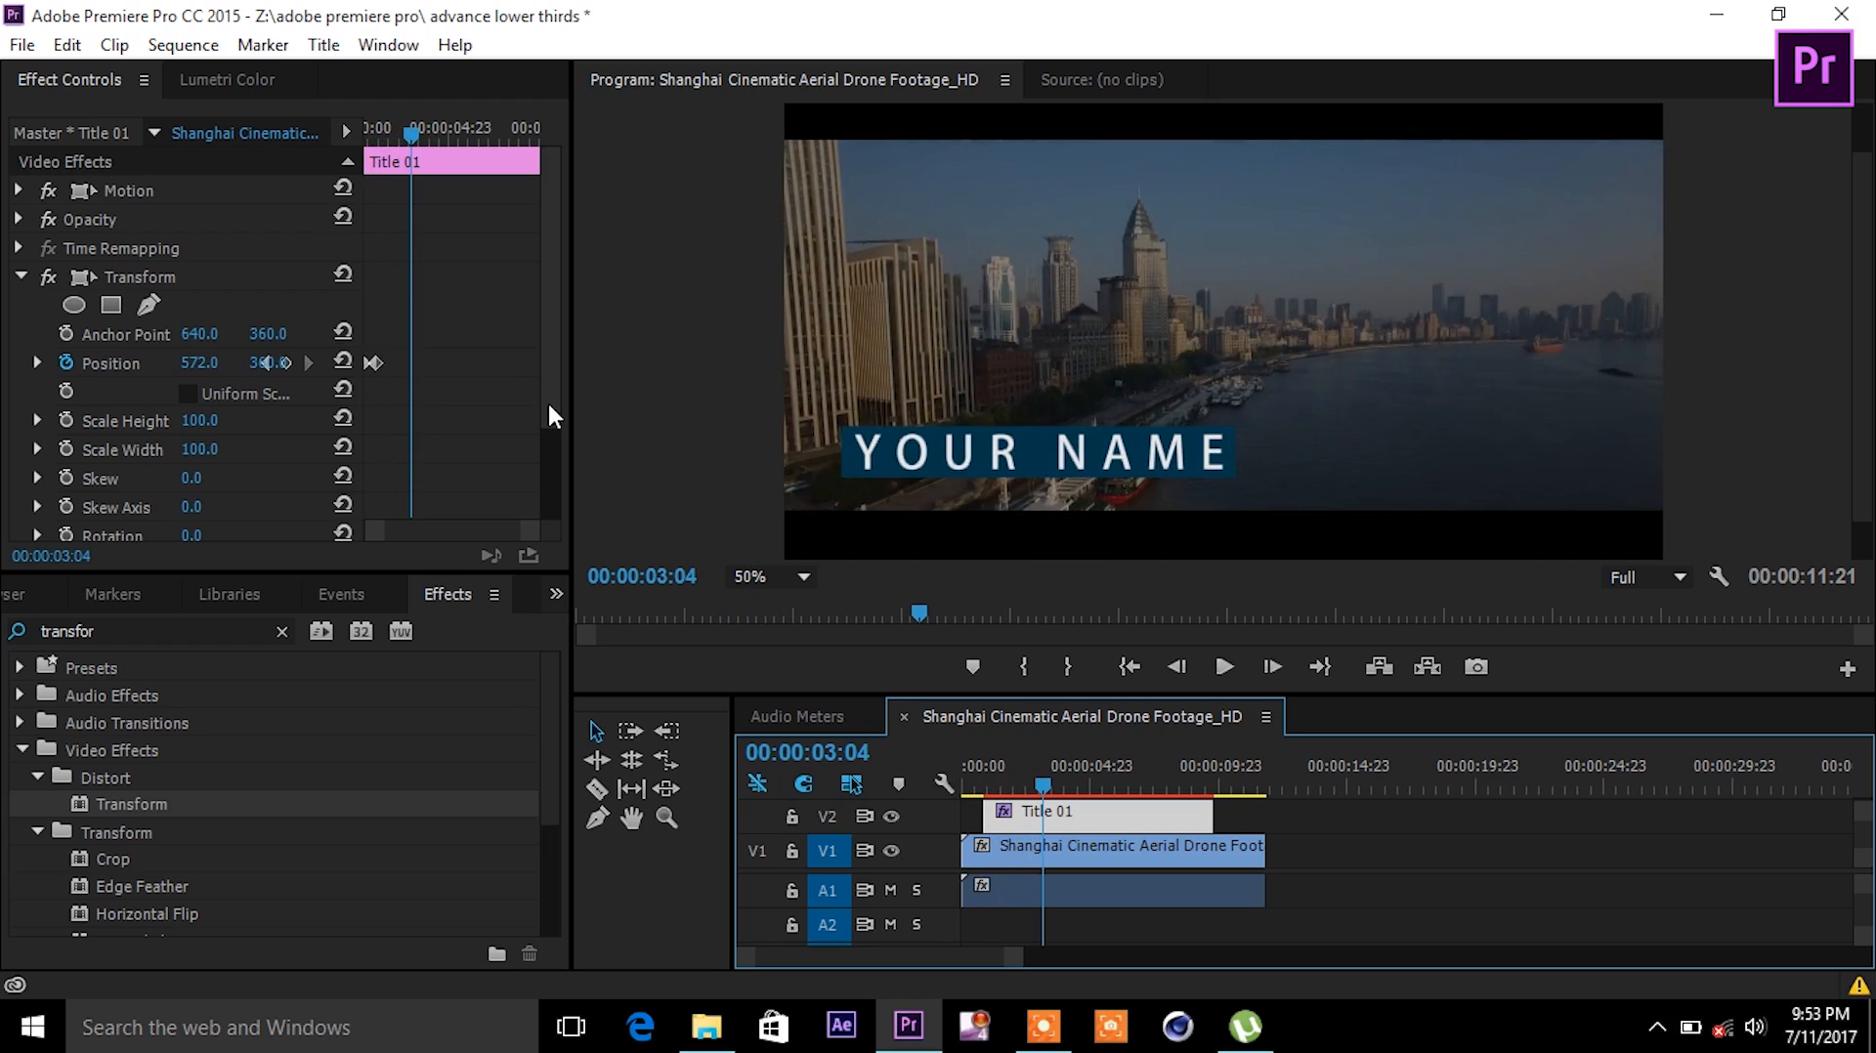
# - Copy the on-screen keyframe to 00:00:07:13 and set X to -264.0 at 00:00:08:08
pyautogui.rightClick(375, 361)
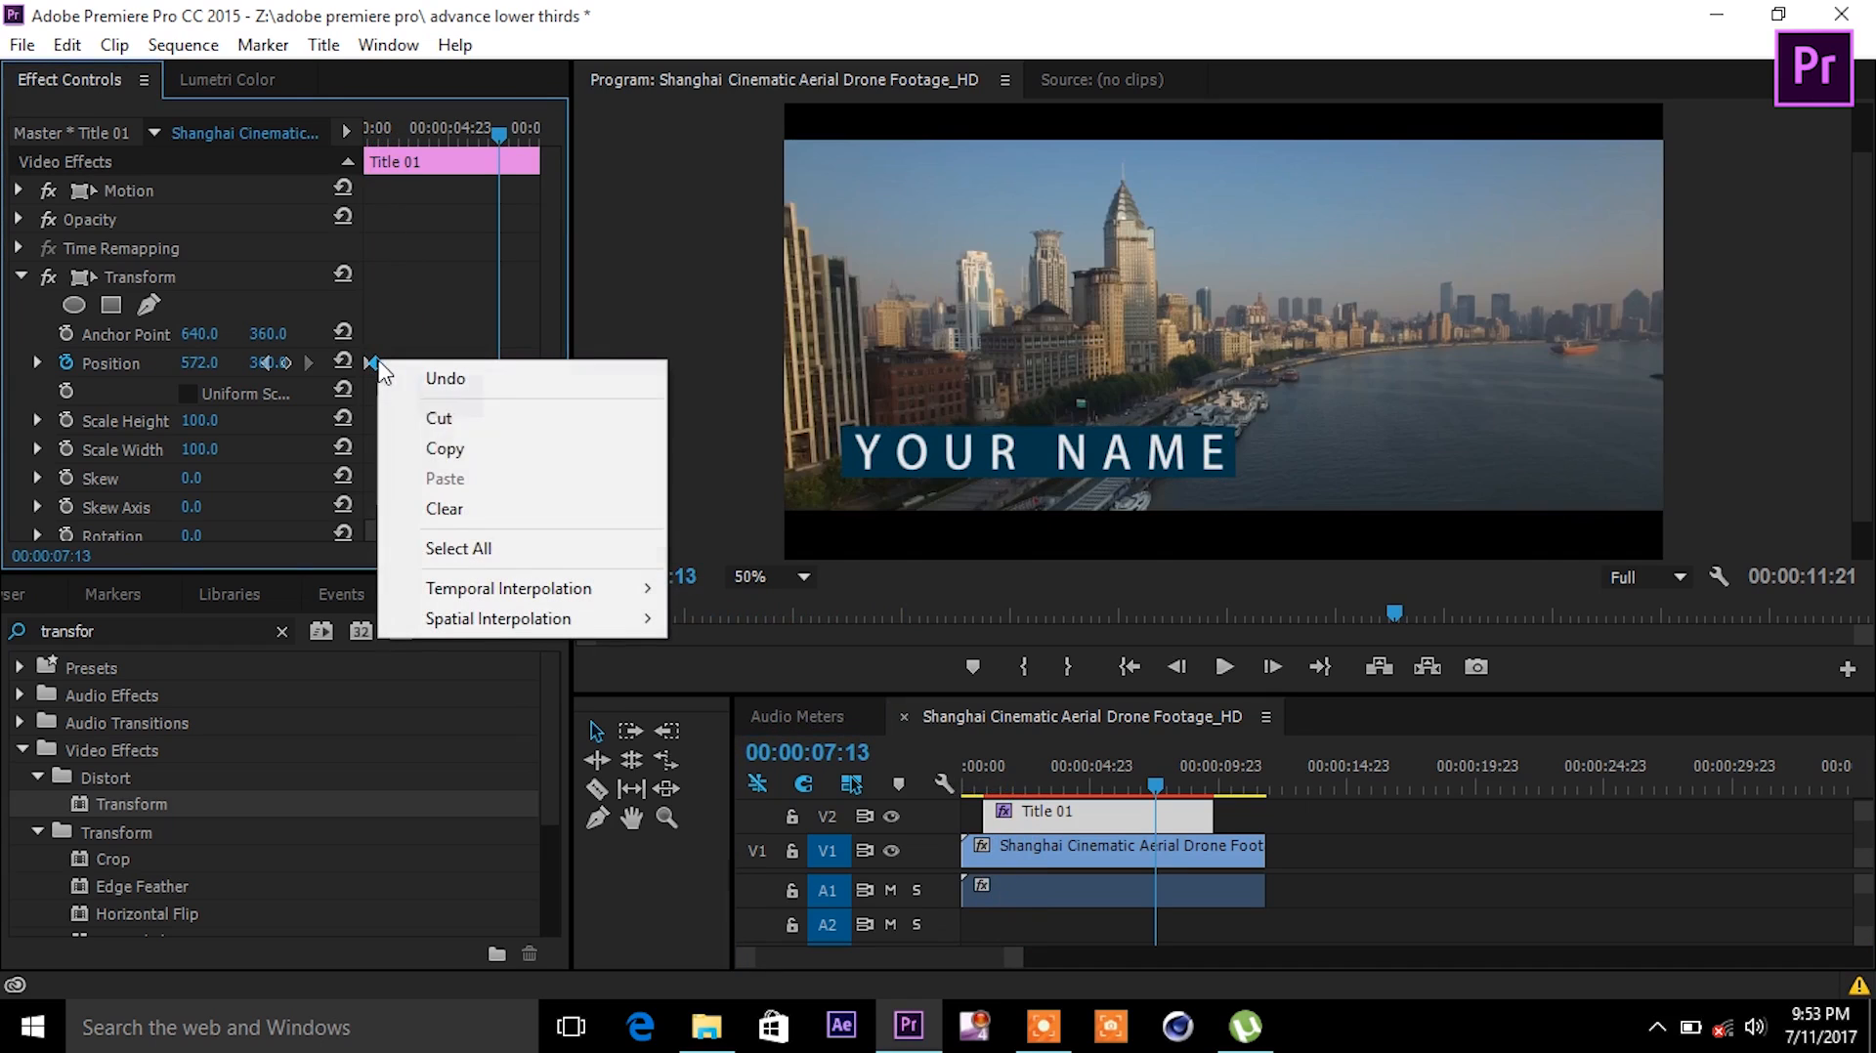
pyautogui.click(488, 449)
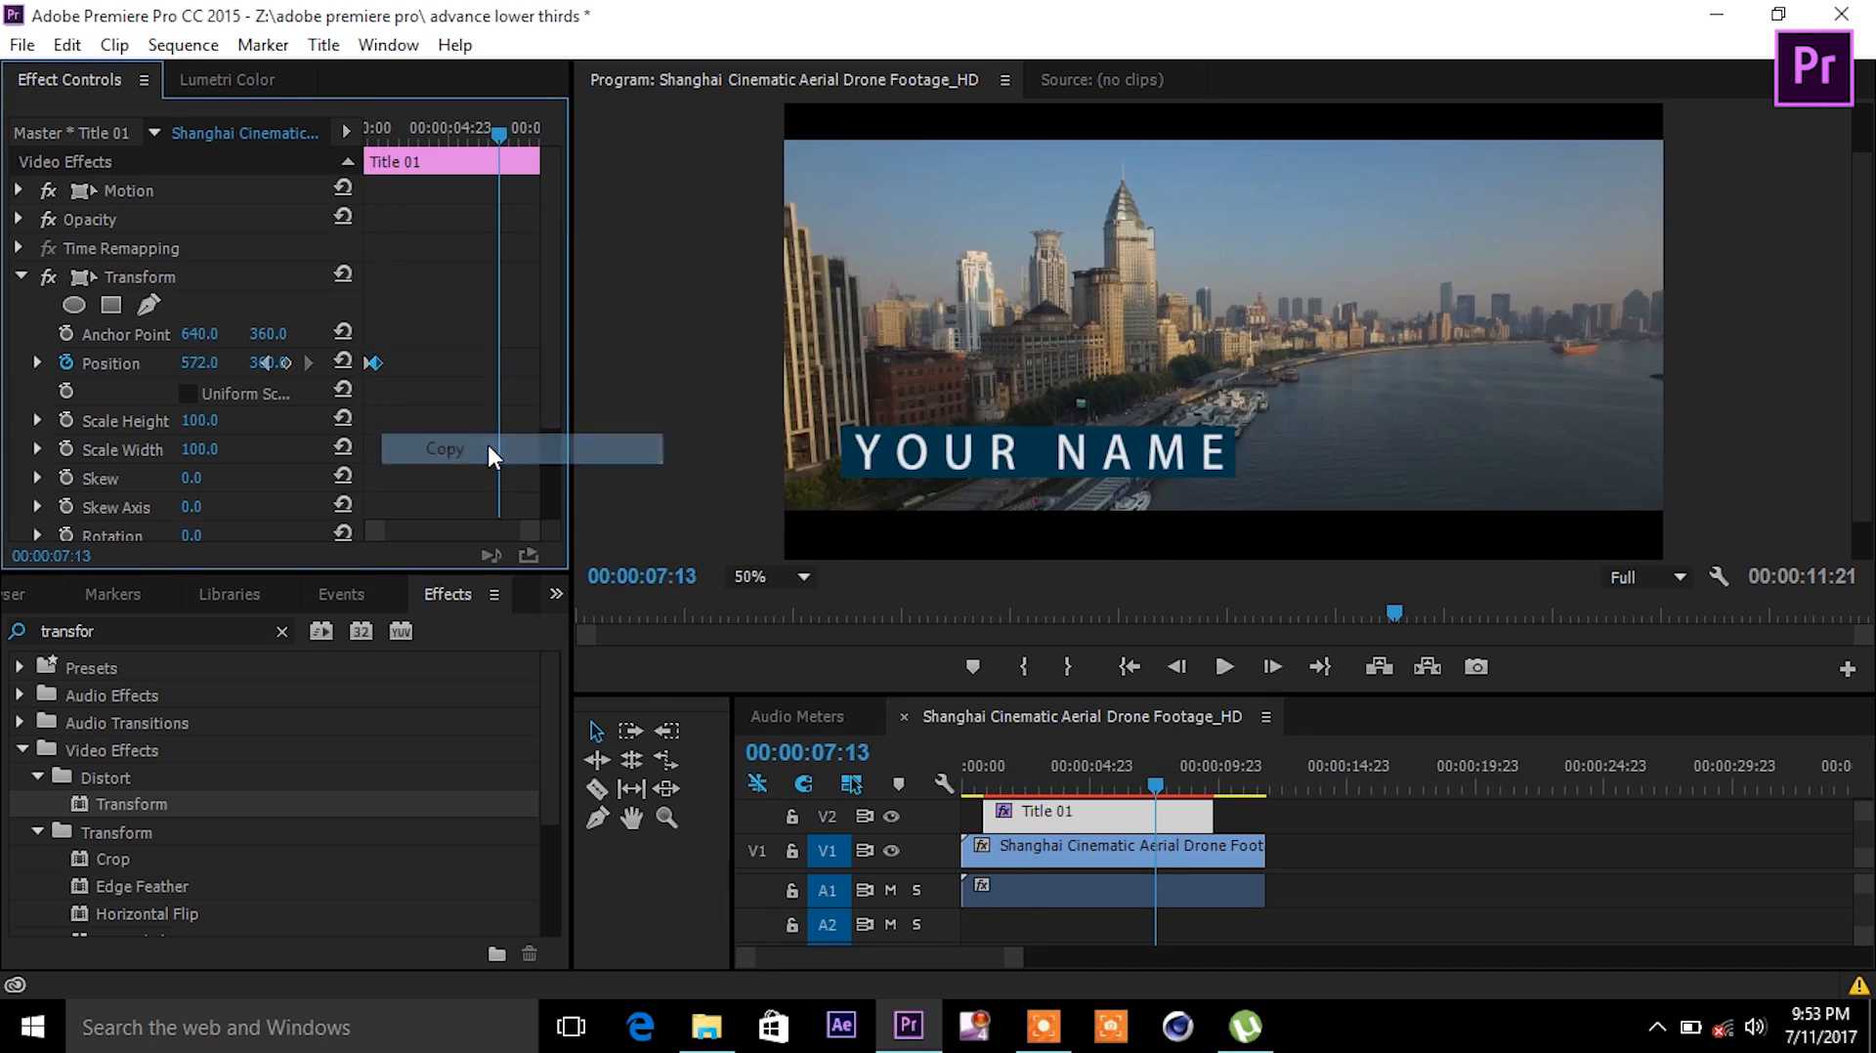
pyautogui.rightClick(498, 362)
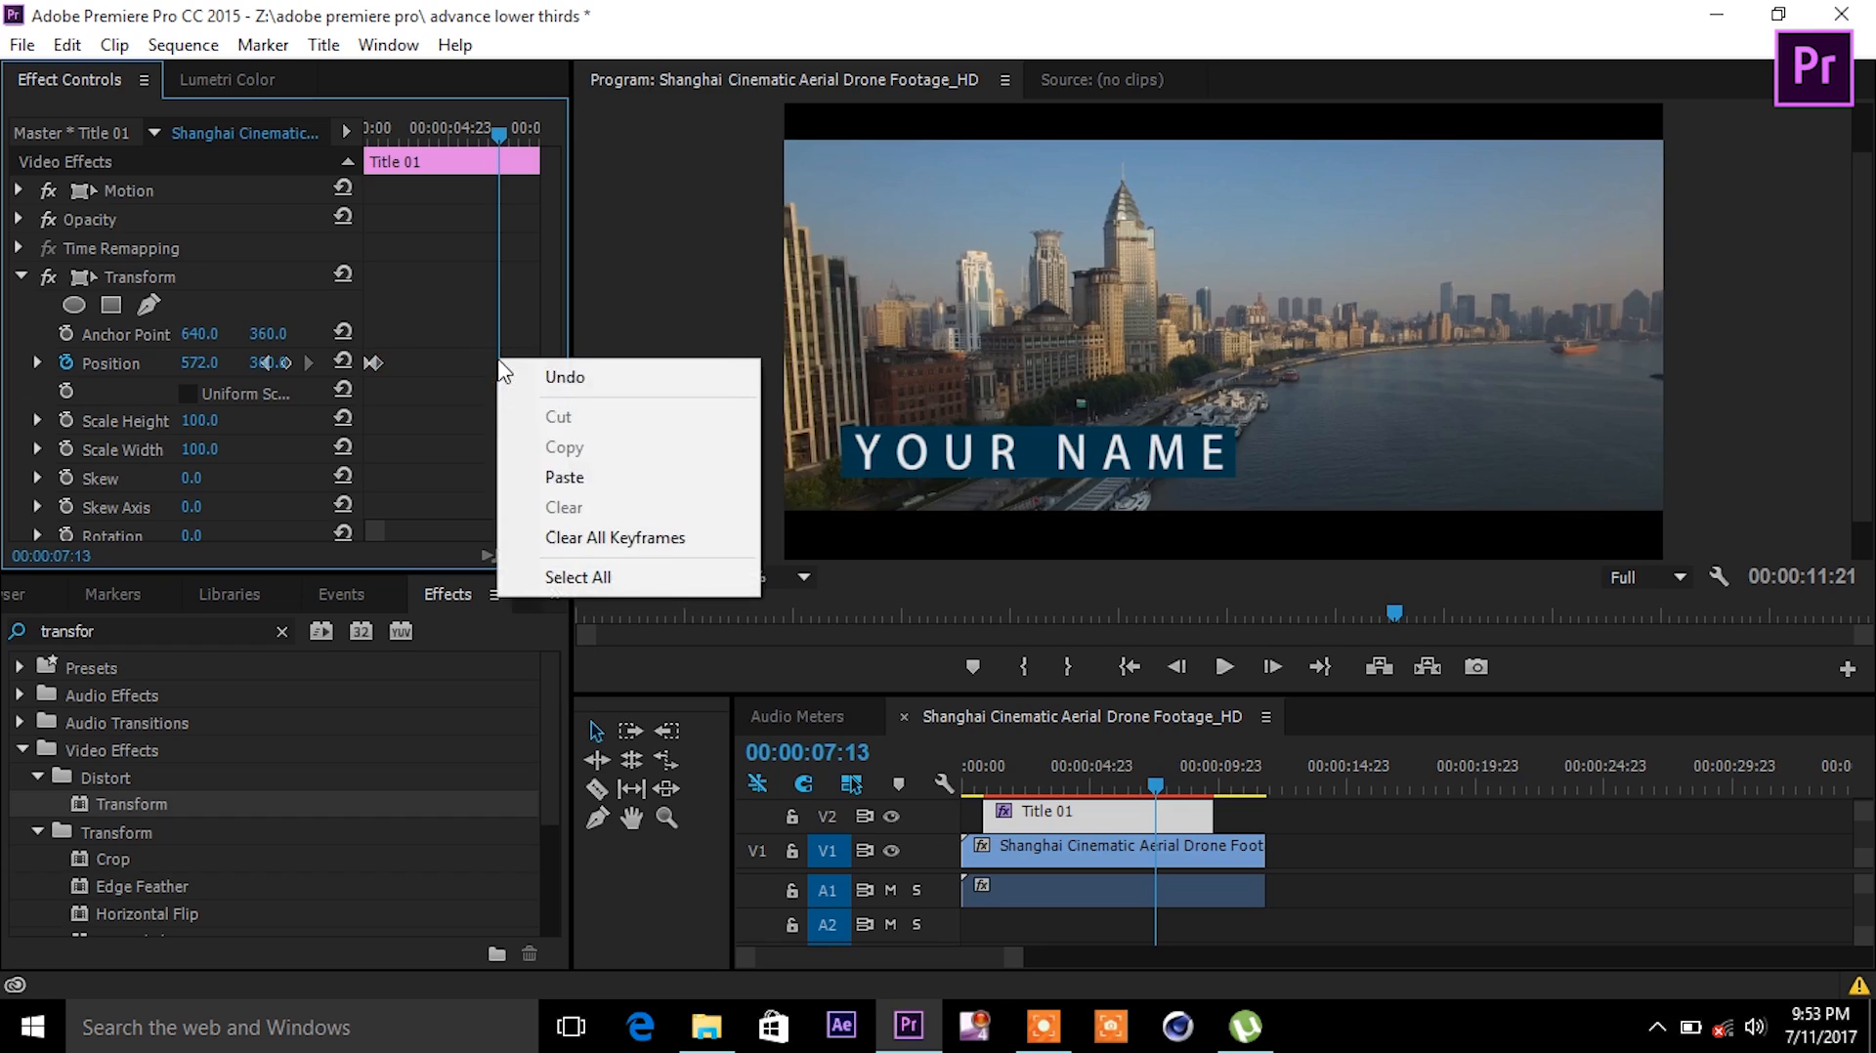
pyautogui.click(584, 479)
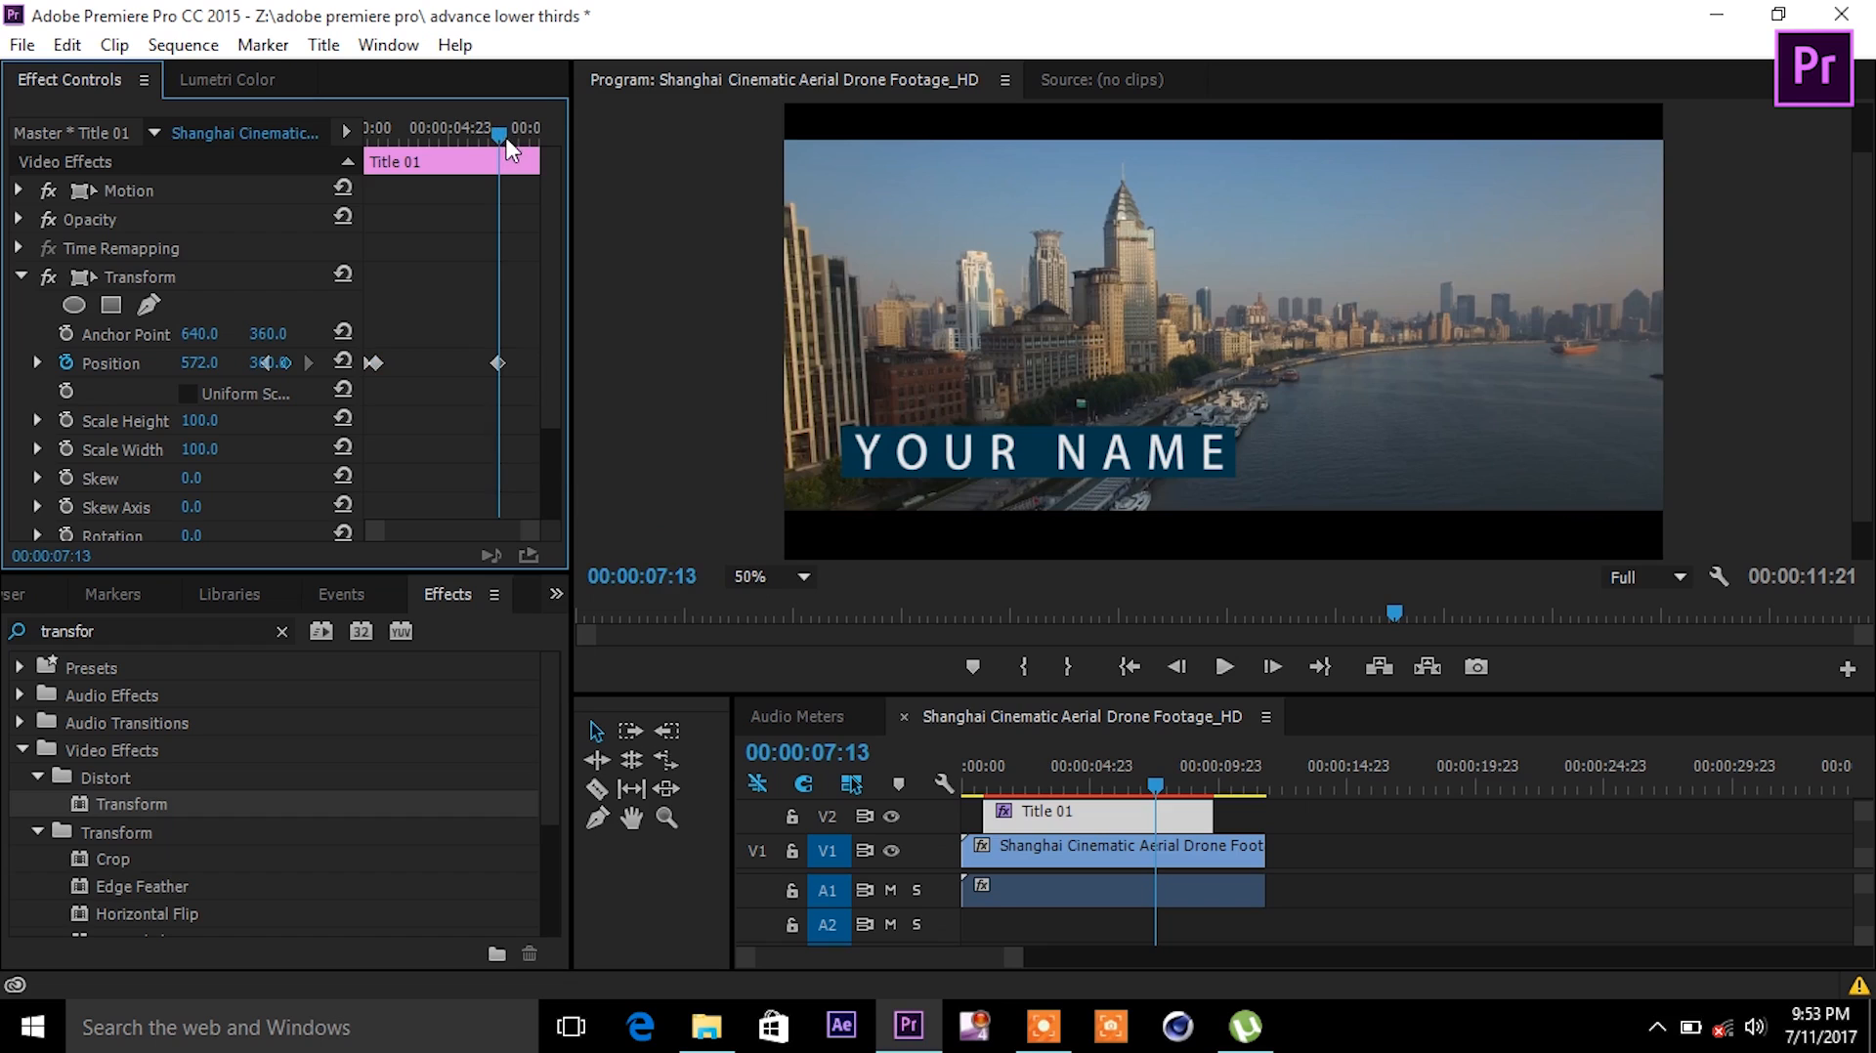
pyautogui.moveTo(507, 139); pyautogui.dragTo(526, 156)
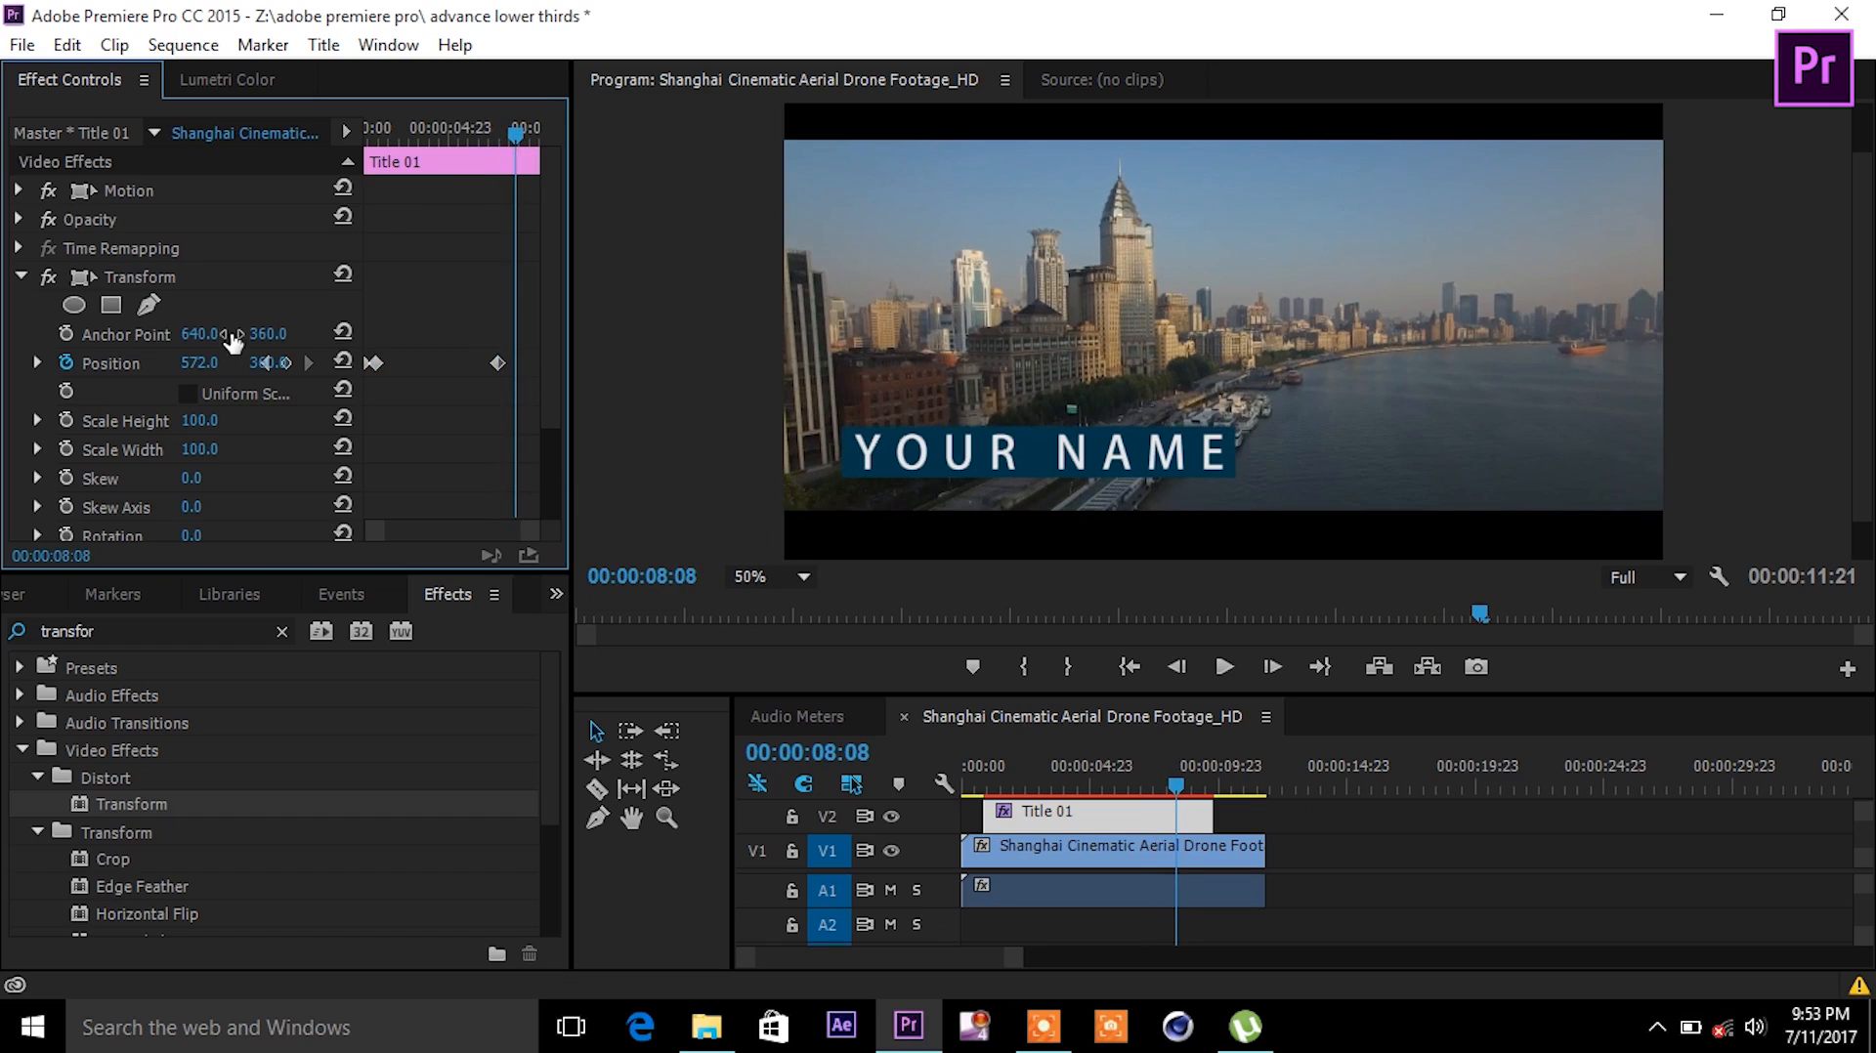
pyautogui.moveTo(199, 363); pyautogui.dragTo(59, 363)
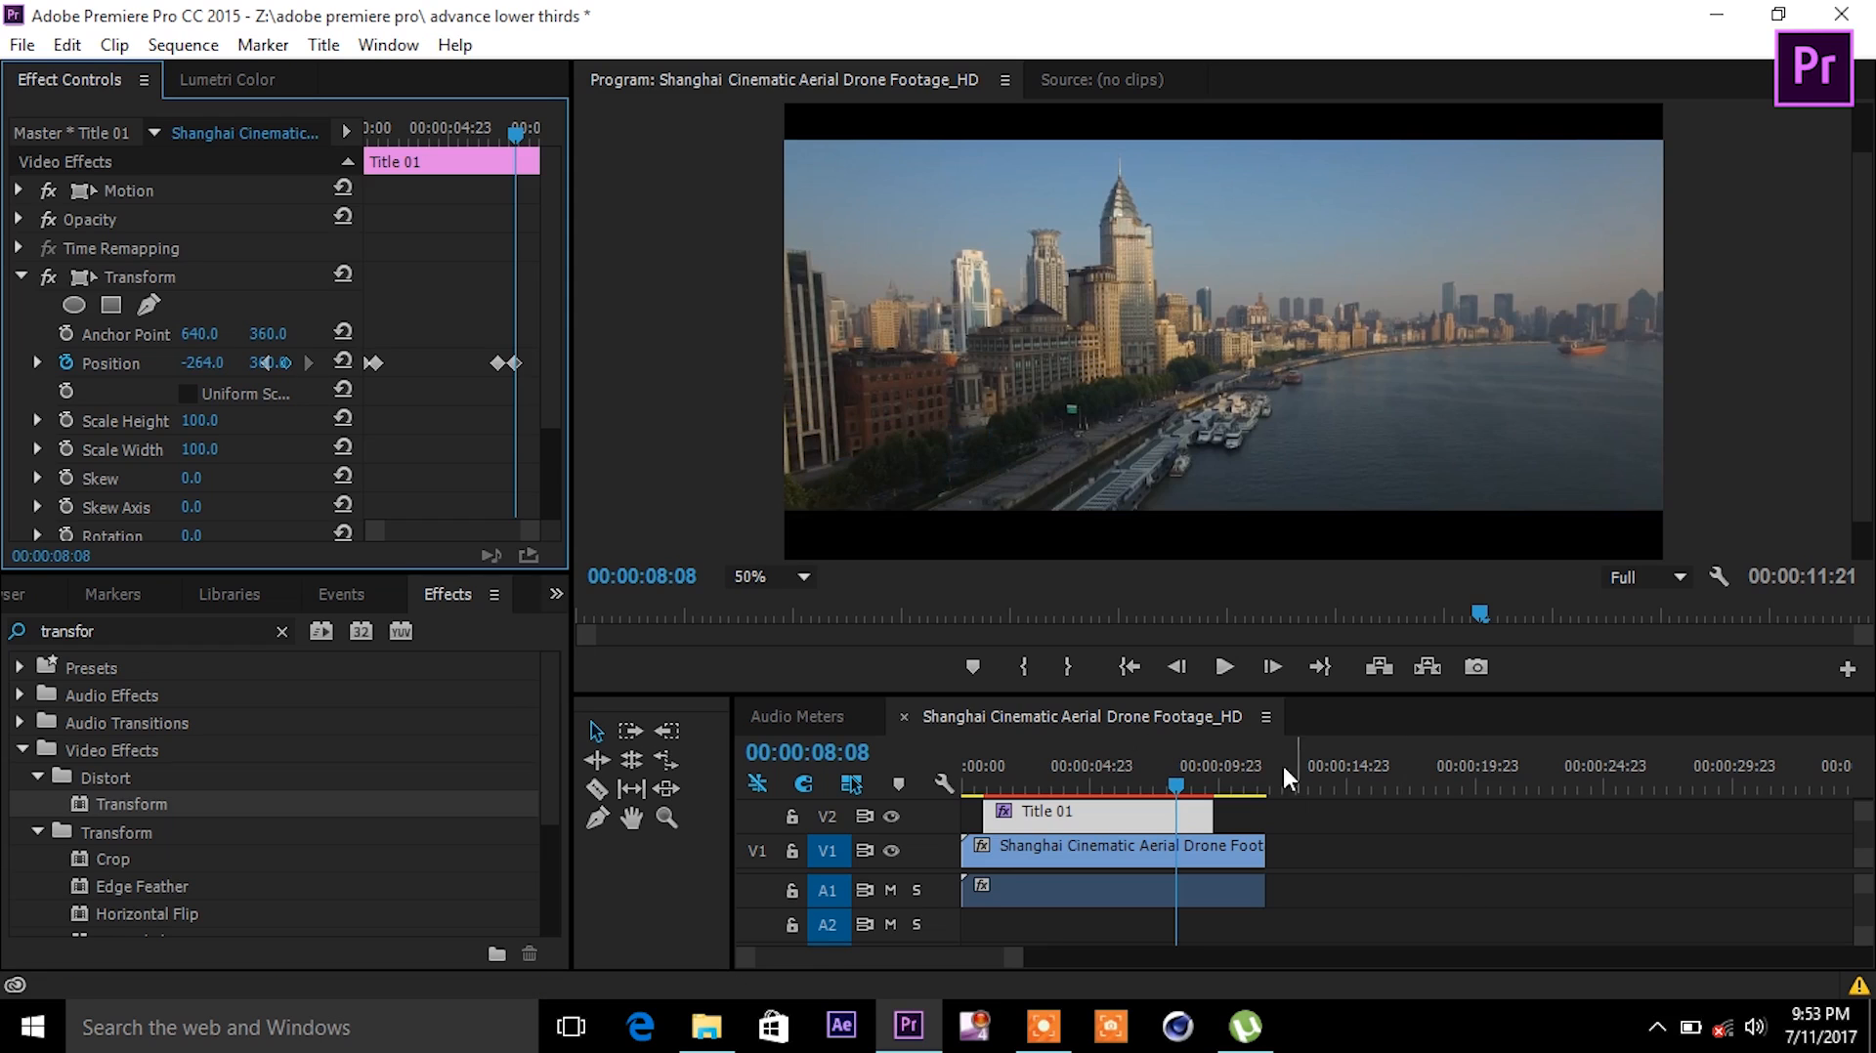
pyautogui.moveTo(1176, 803); pyautogui.dragTo(944, 770)
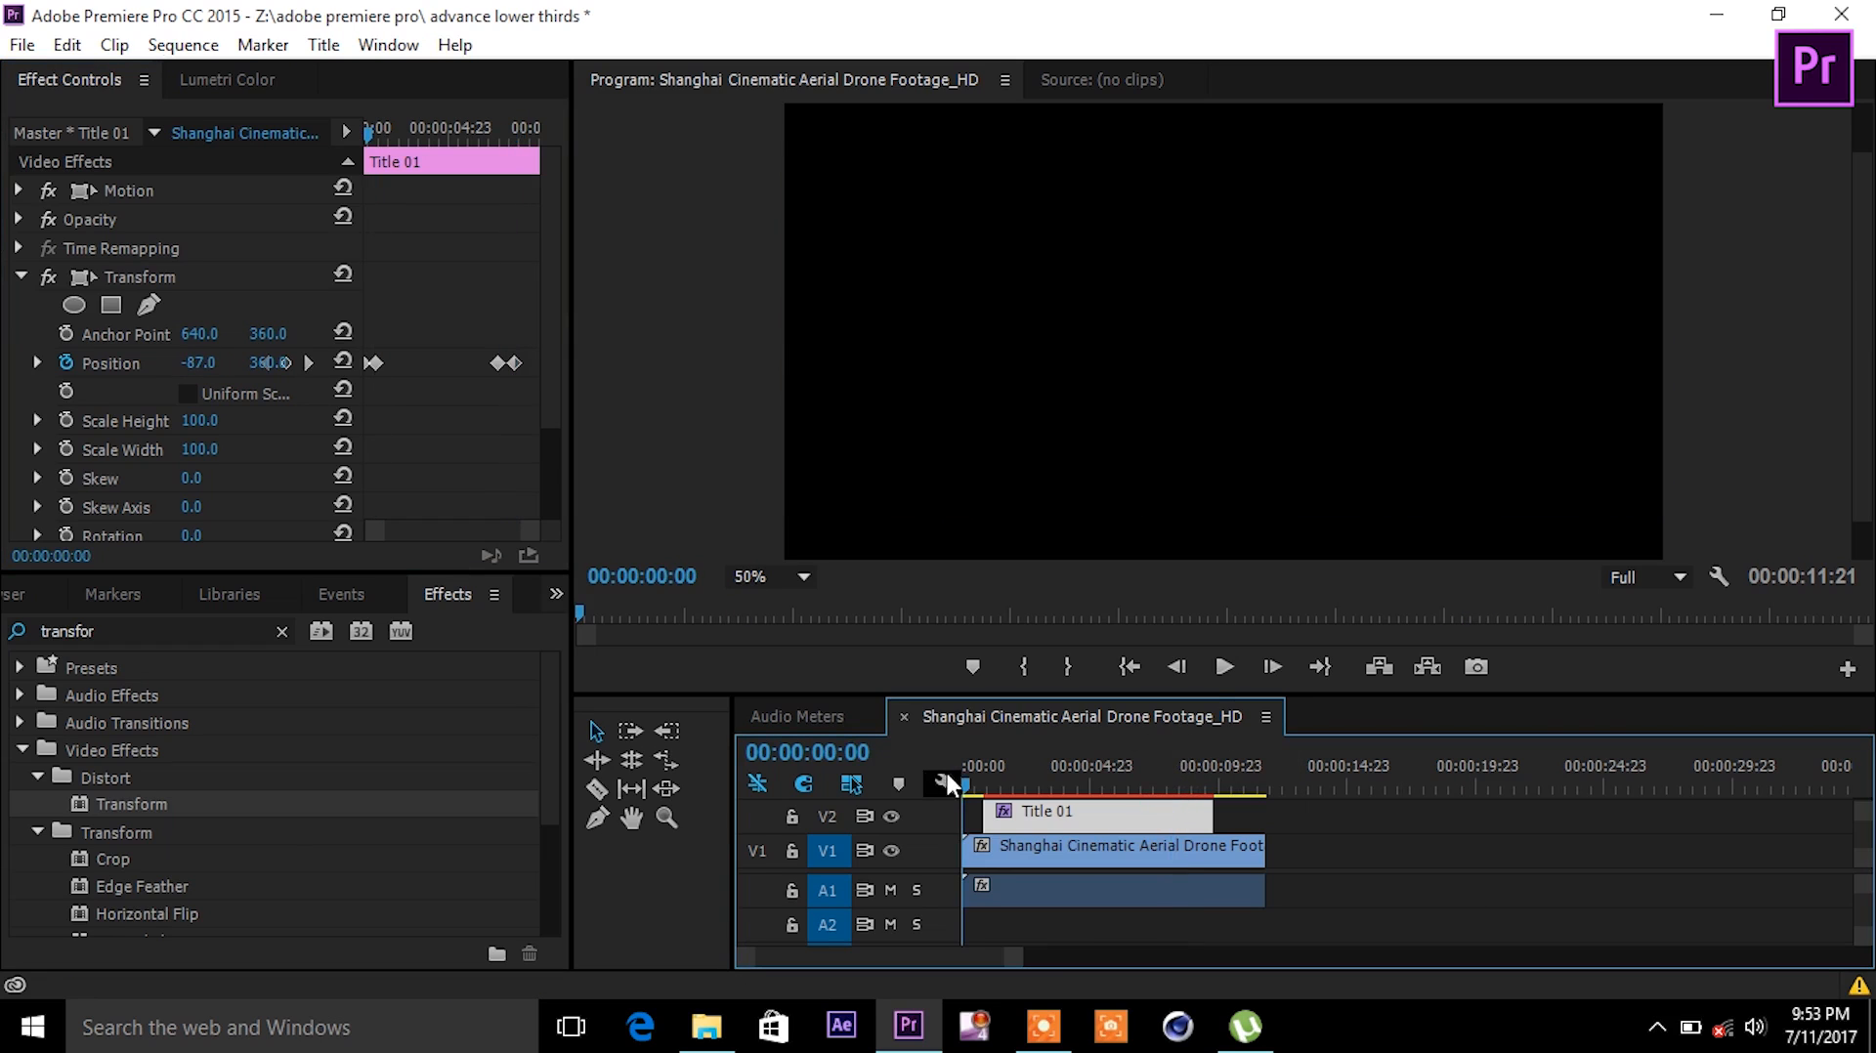
# - Give the Position keyframes Ease In temporal interpolation and preview the slide from 00:00:00:15
pyautogui.click(1212, 681)
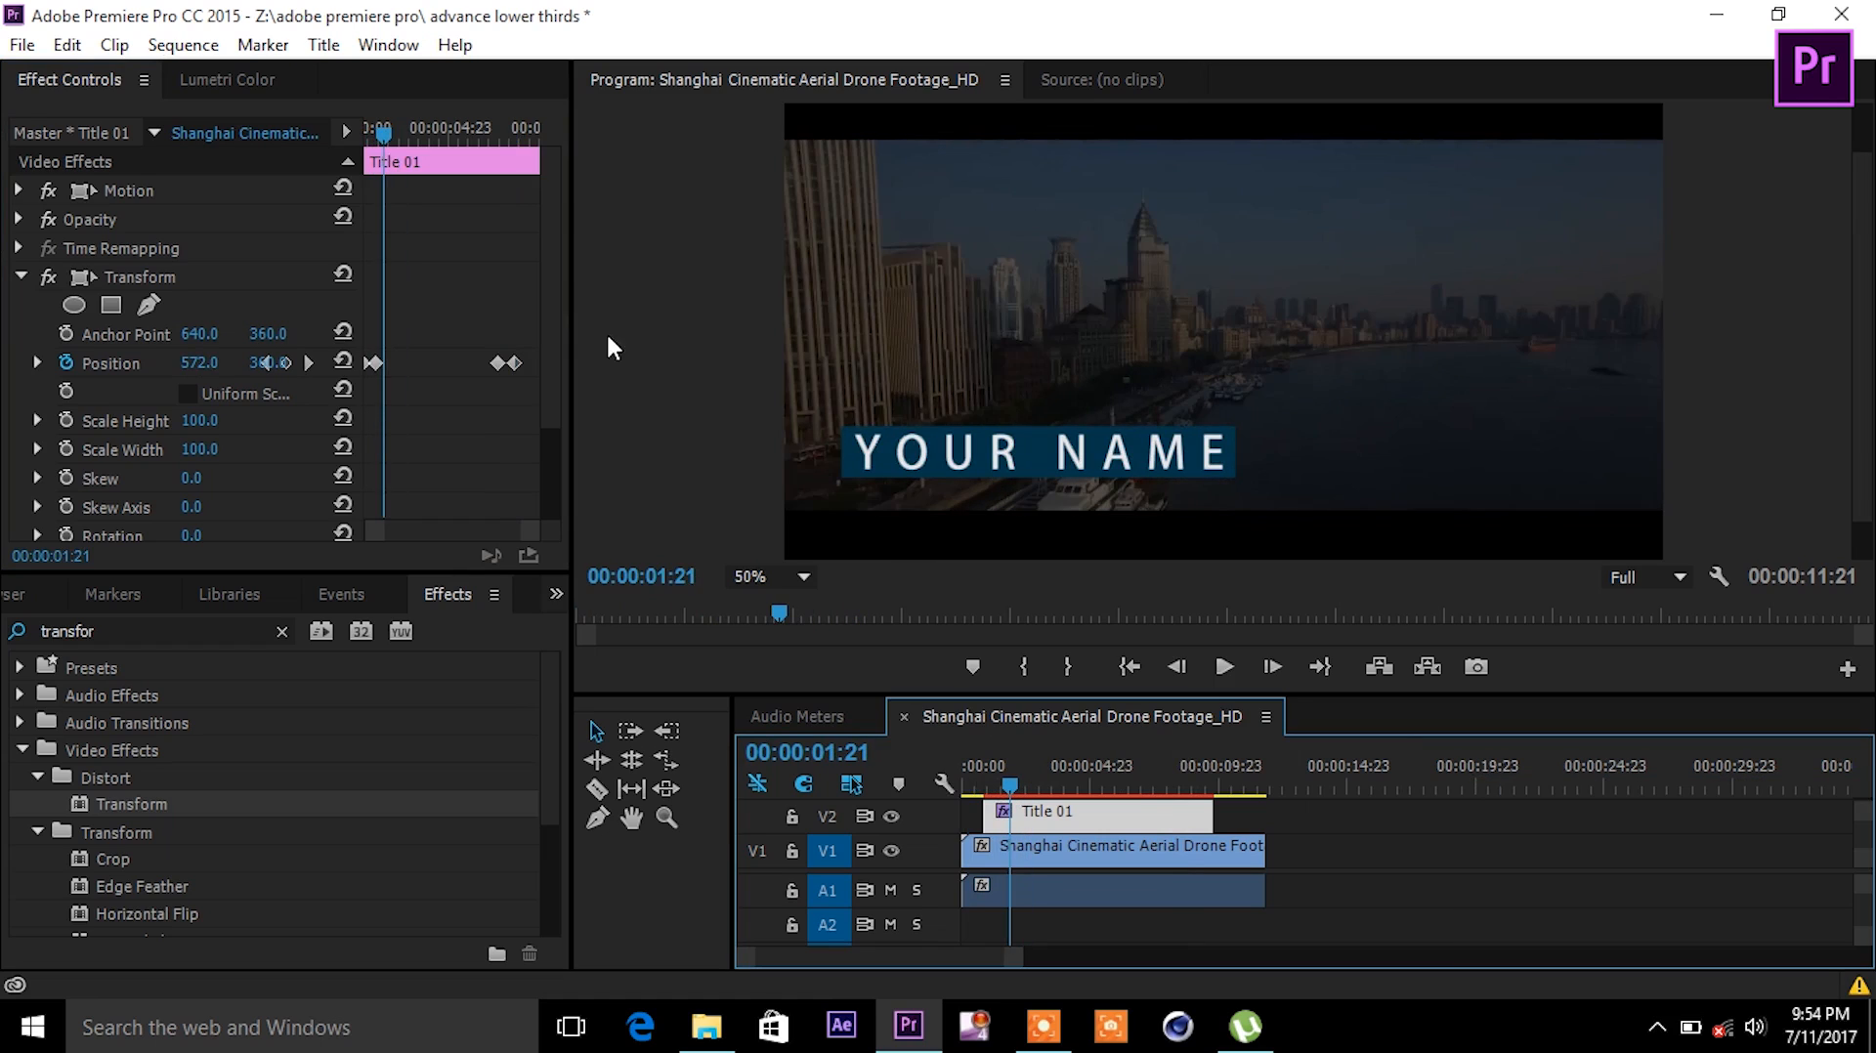
pyautogui.moveTo(526, 339); pyautogui.dragTo(351, 389)
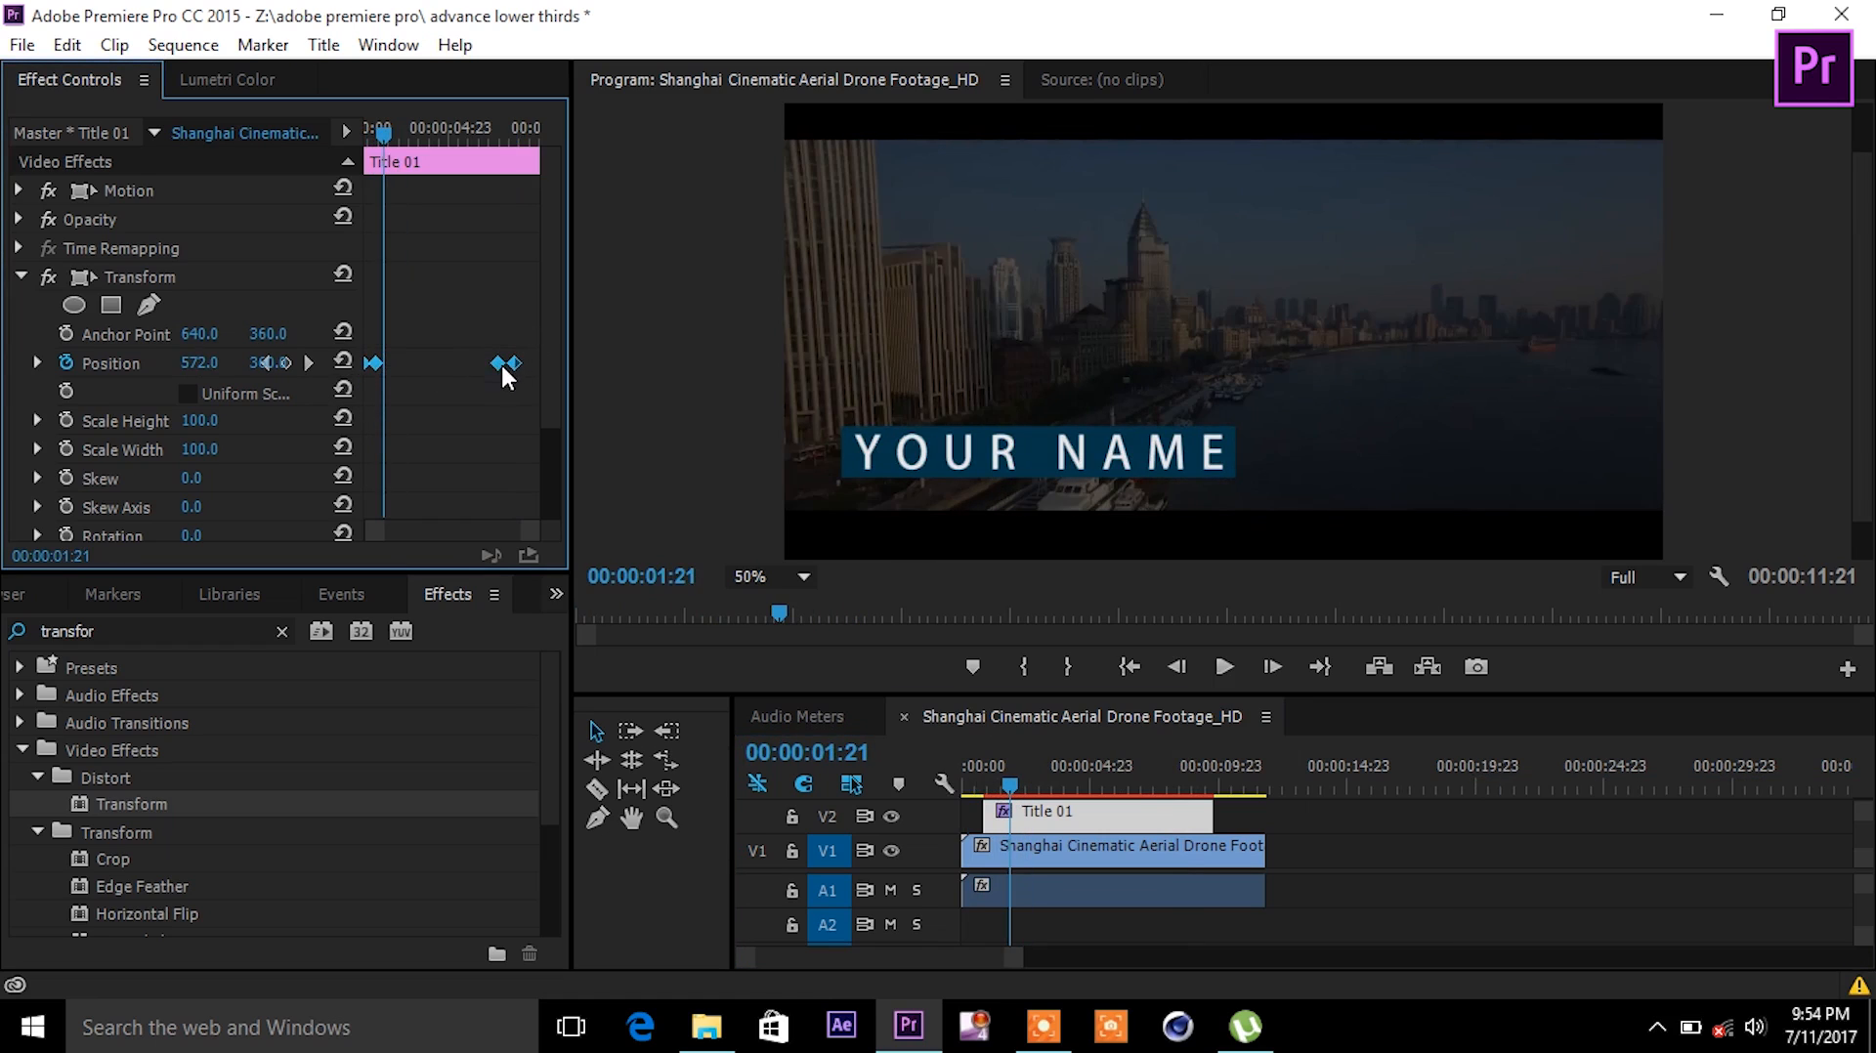
pyautogui.rightClick(500, 364)
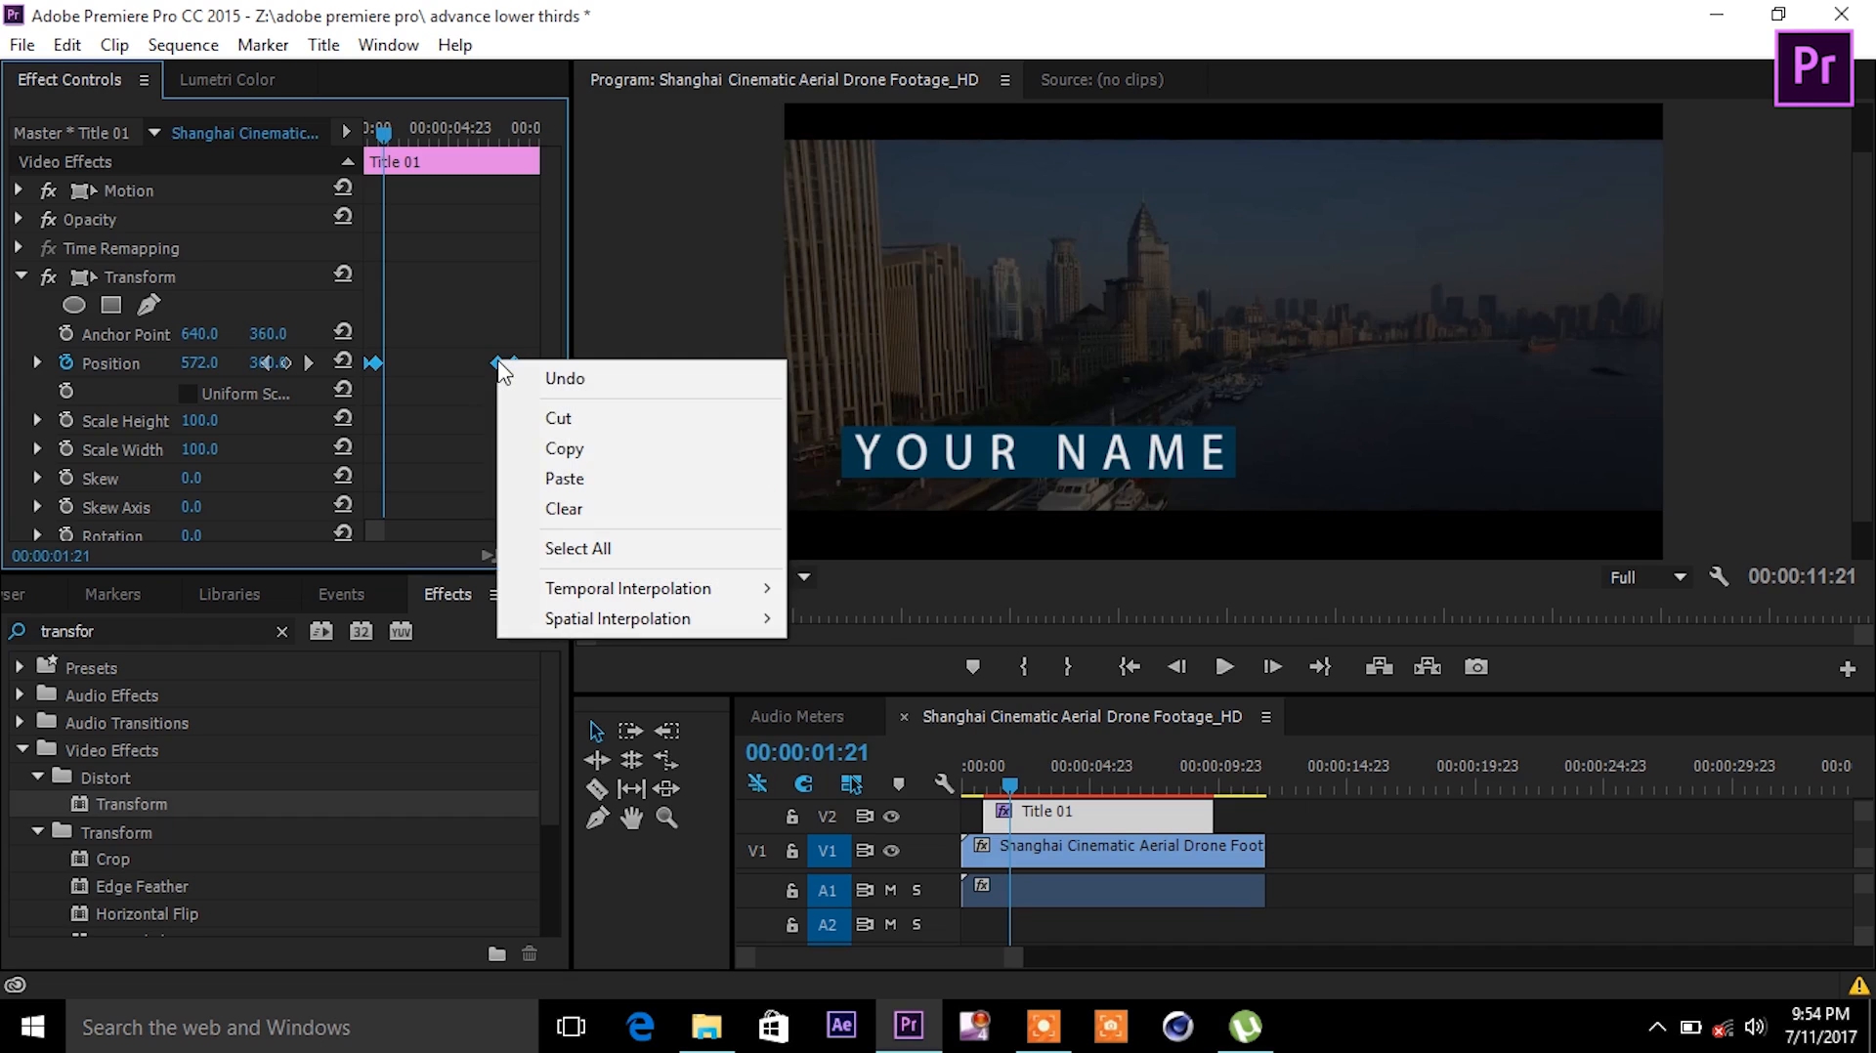
pyautogui.moveTo(660, 588)
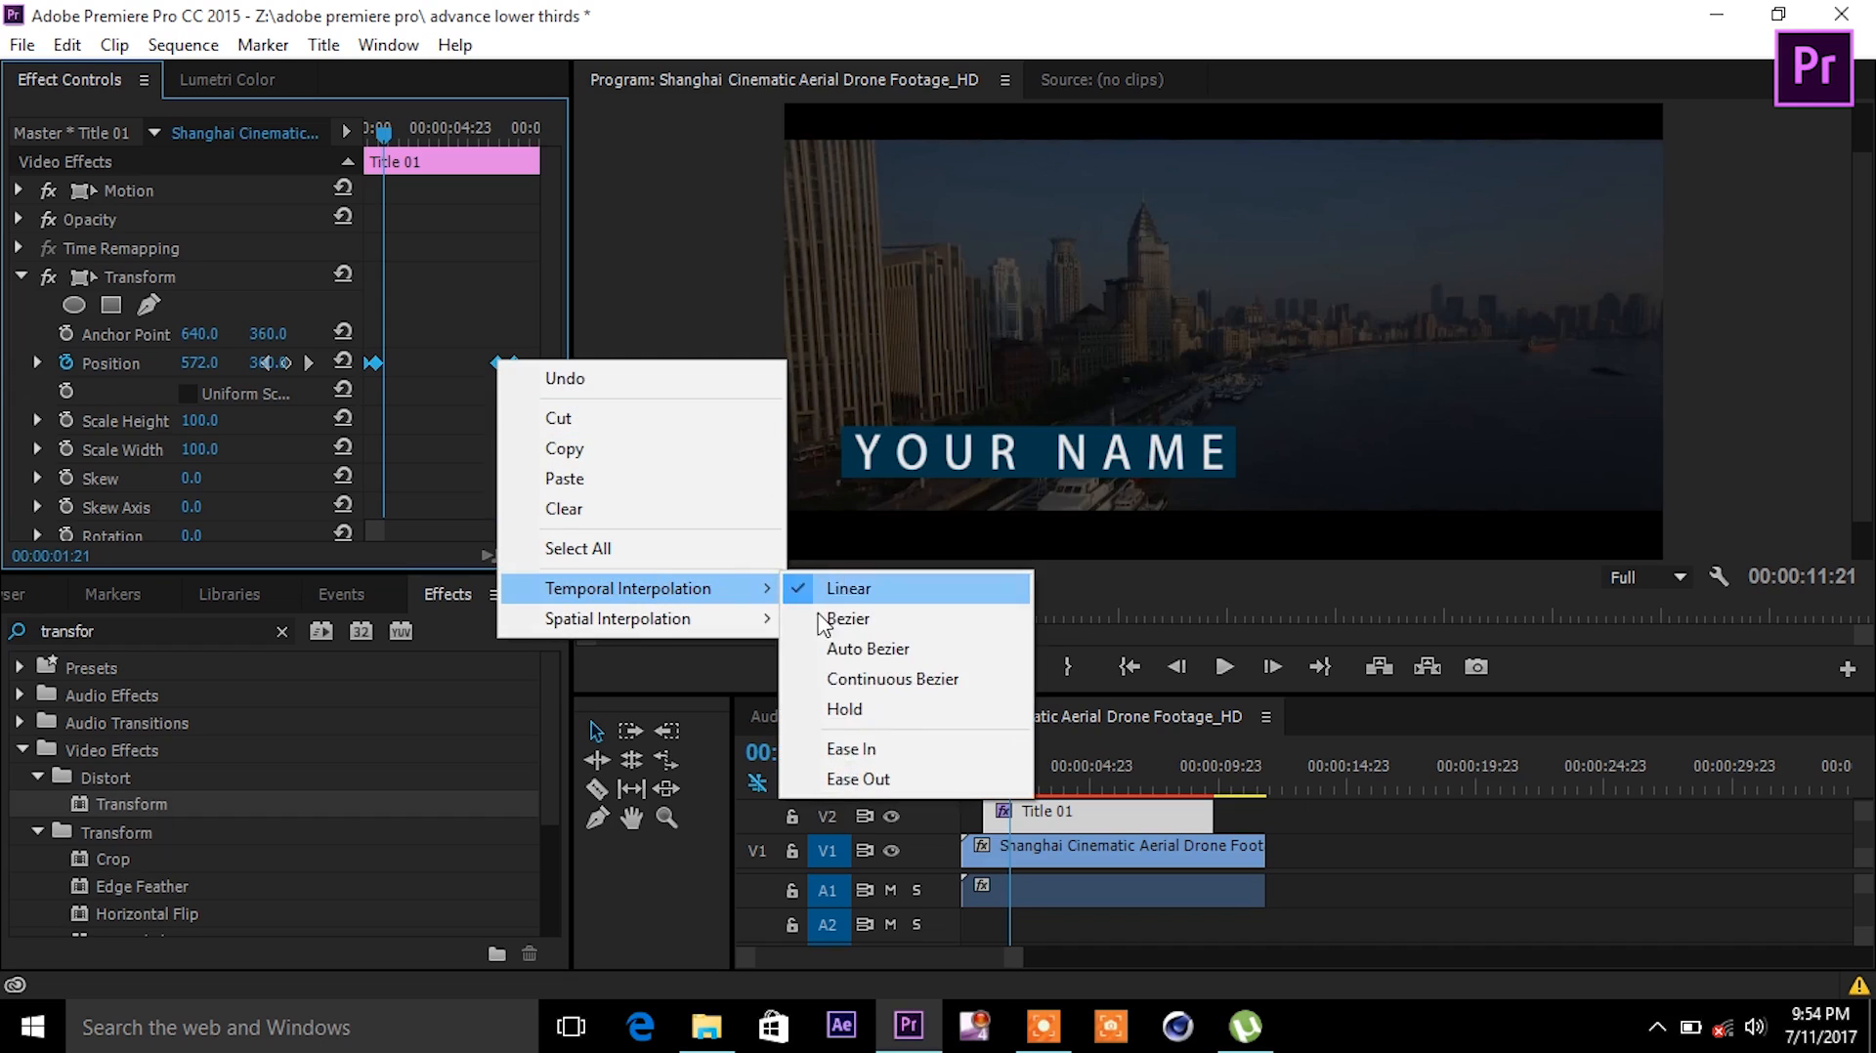
pyautogui.click(928, 749)
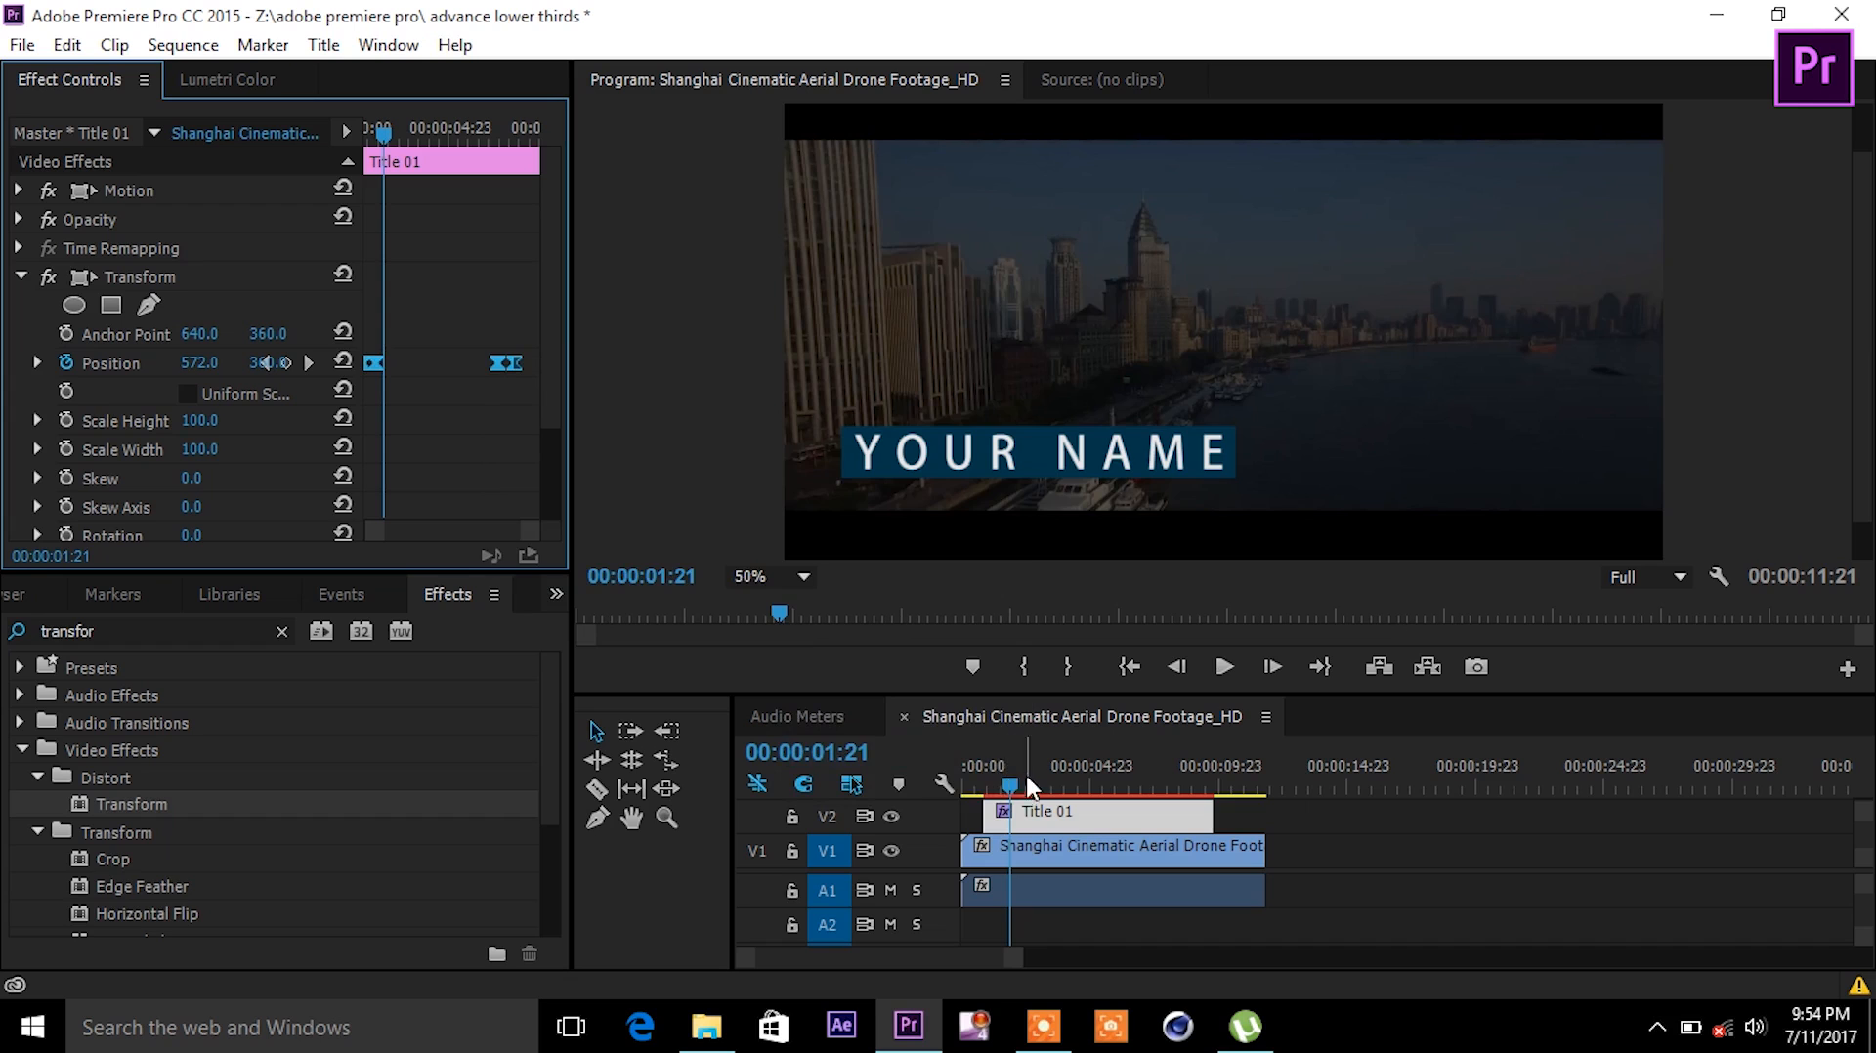
pyautogui.click(981, 787)
pyautogui.moveTo(983, 785); pyautogui.dragTo(980, 785)
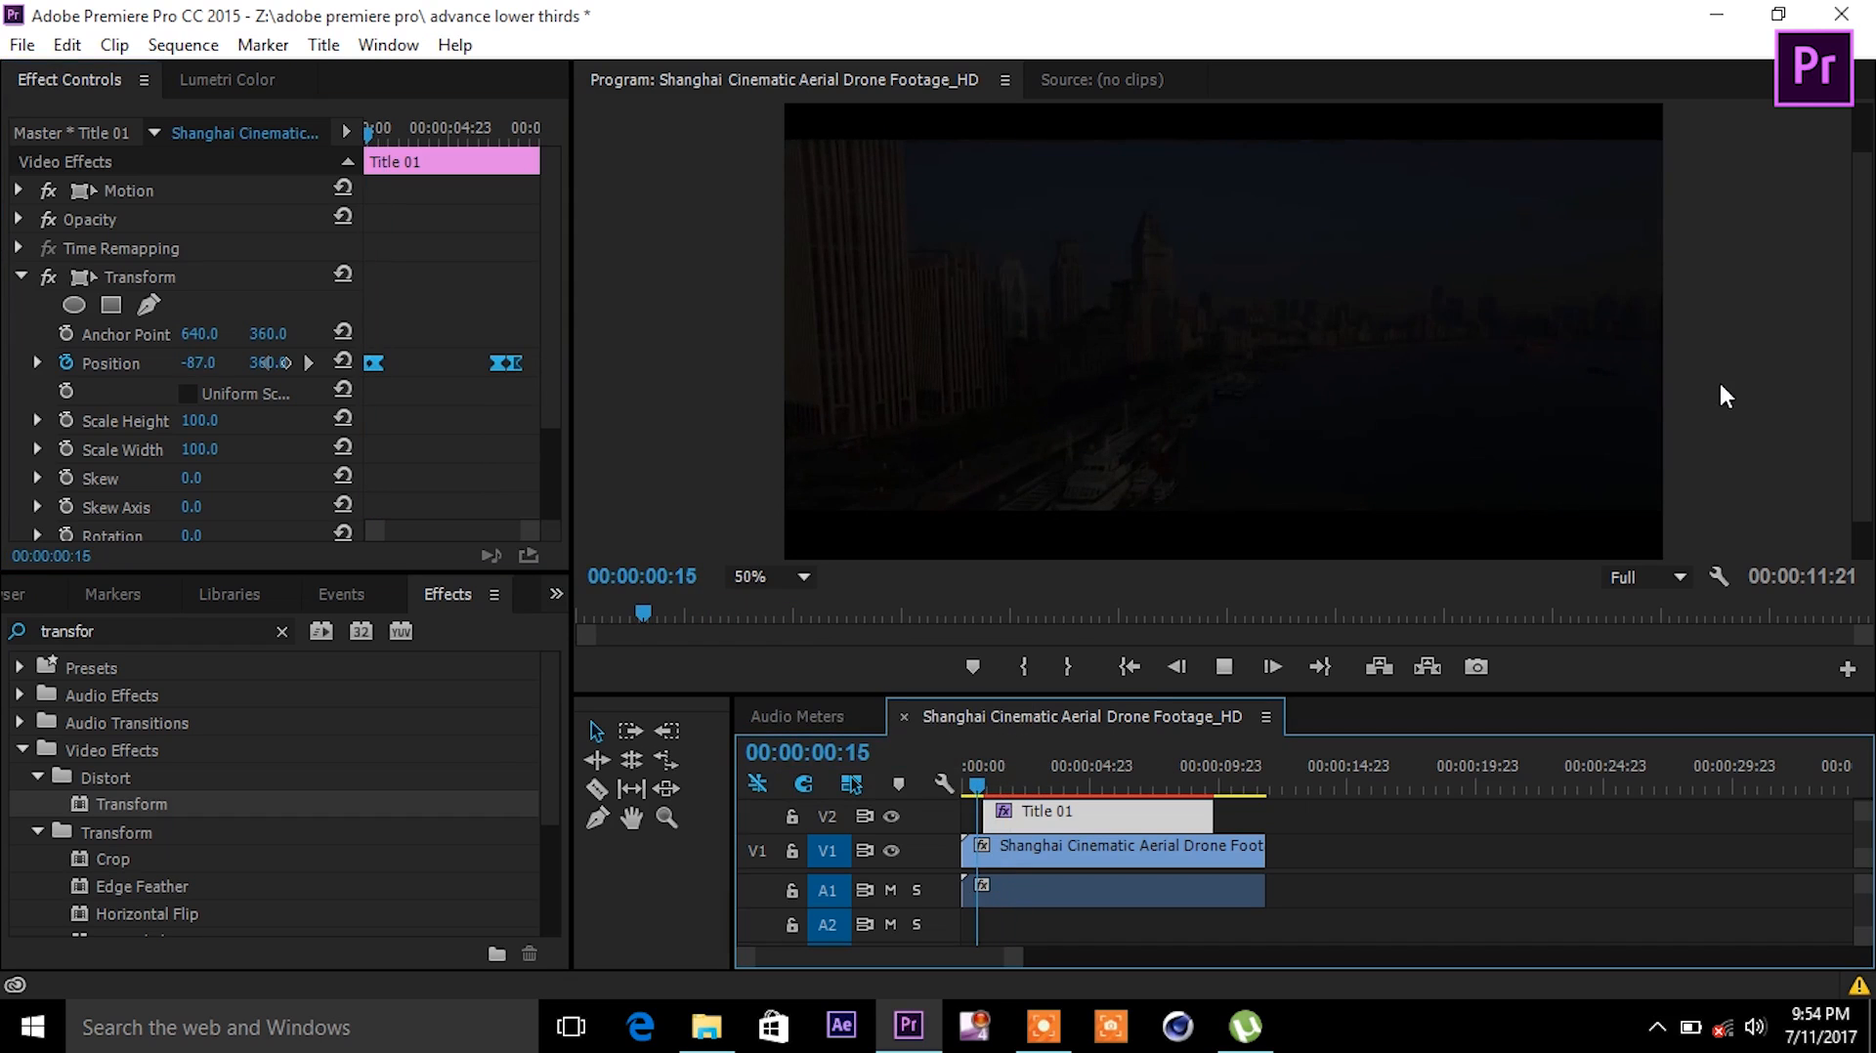
pyautogui.press('space')
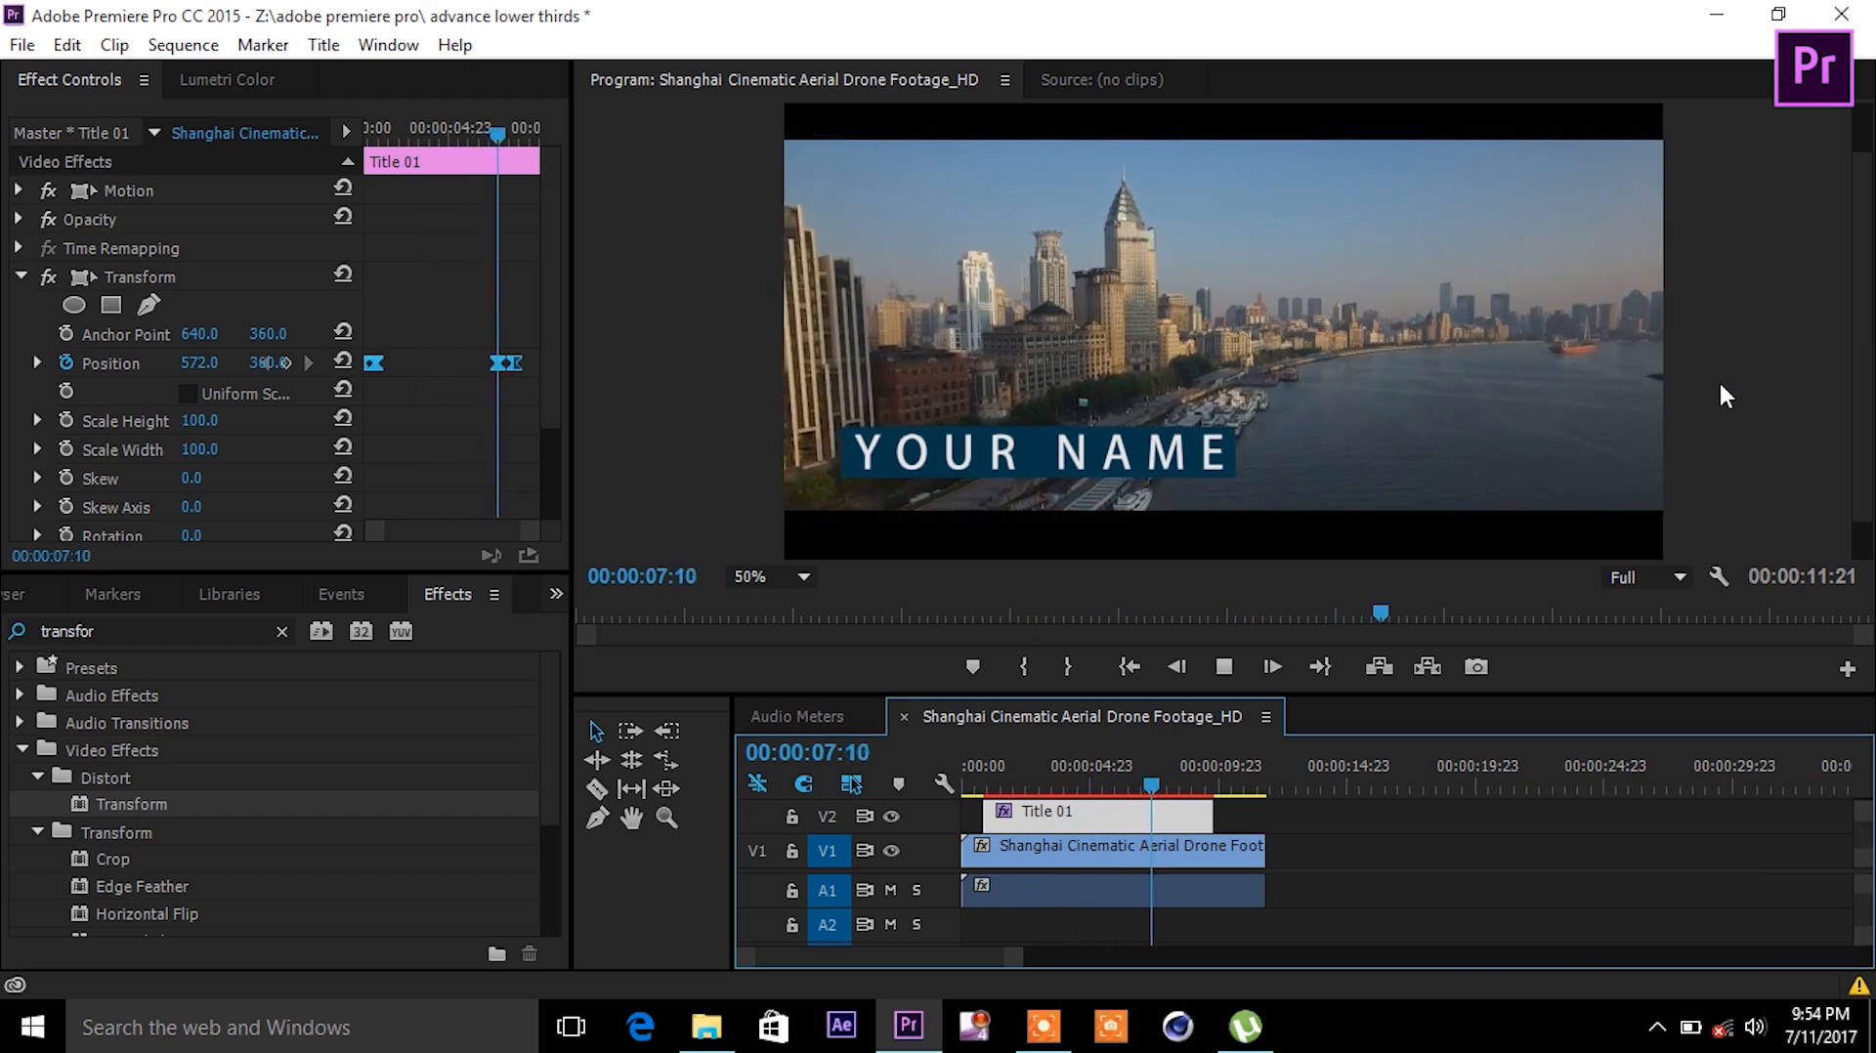
# - Raise the title's Transform Shutter Angle from 69 to 180
pyautogui.press('space')
pyautogui.moveTo(548, 373); pyautogui.dragTo(553, 471)
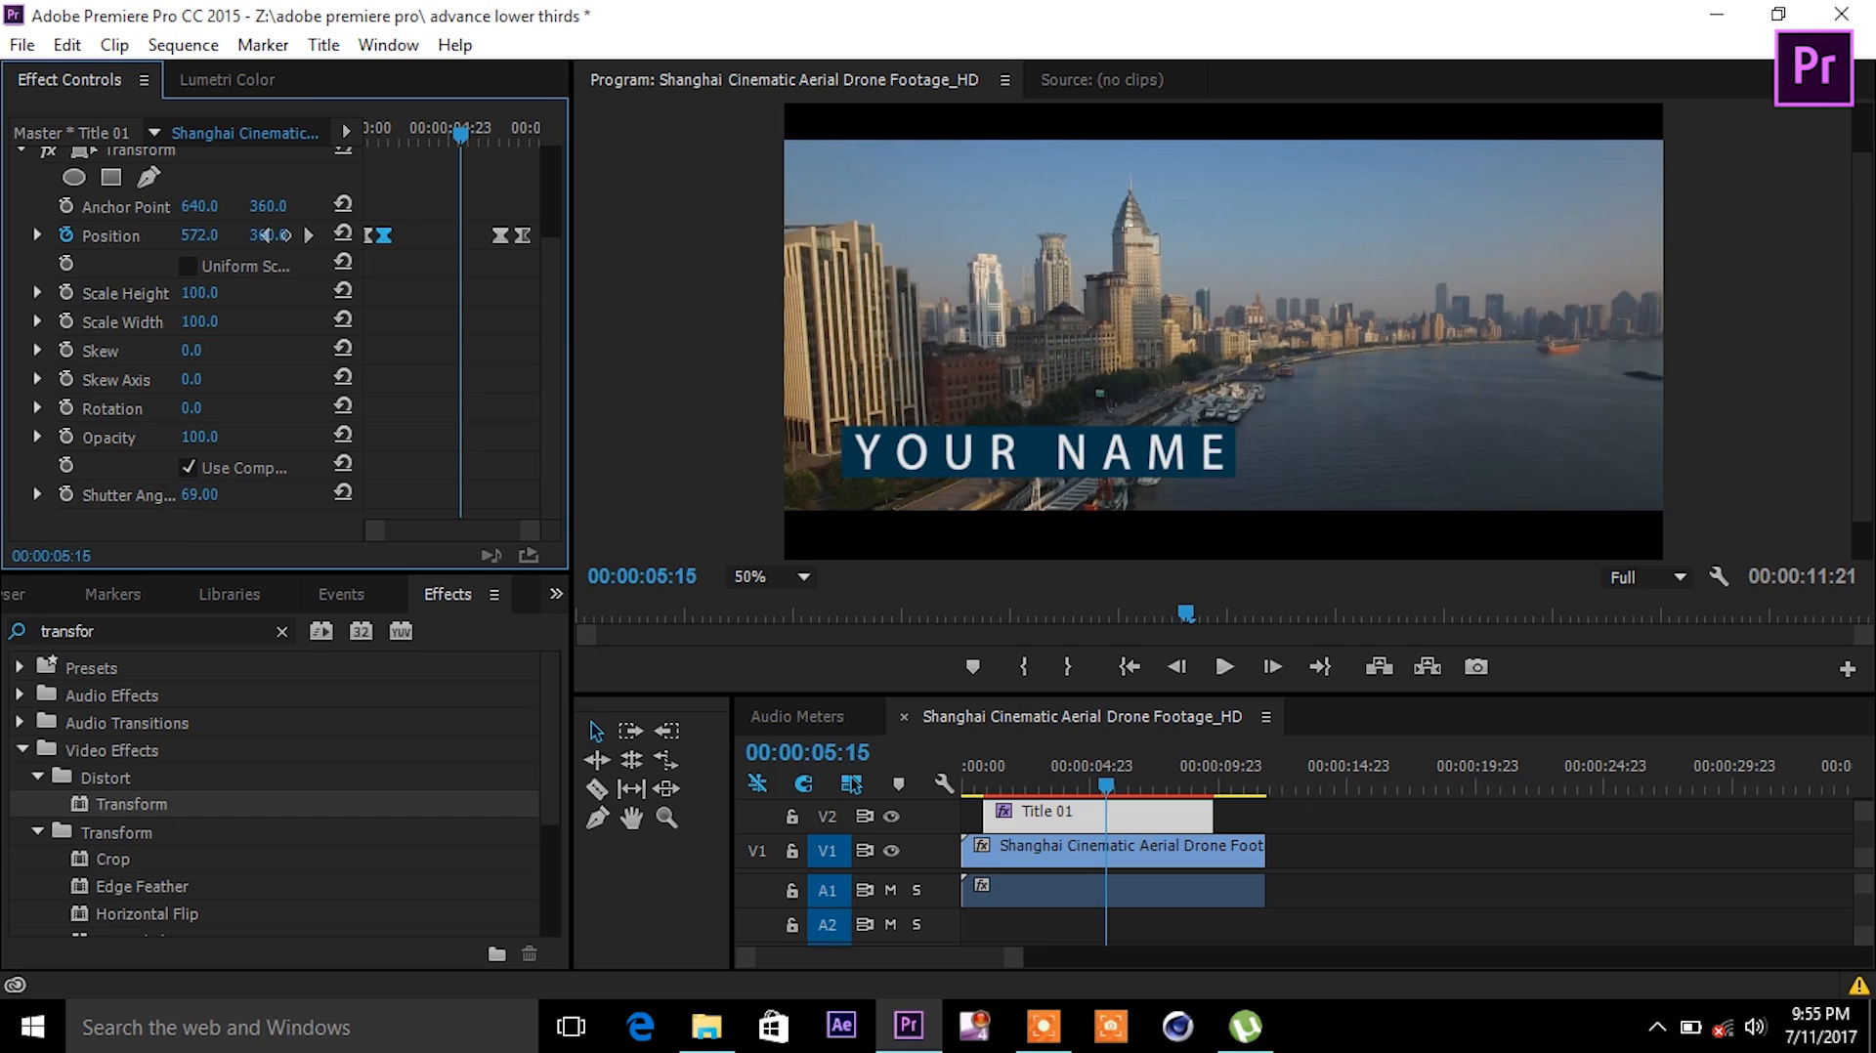
pyautogui.click(213, 492)
pyautogui.press('Return')
# - Replay the sequence from the start to review the sliding YOUR NAME animation
pyautogui.moveTo(1104, 784); pyautogui.dragTo(990, 775)
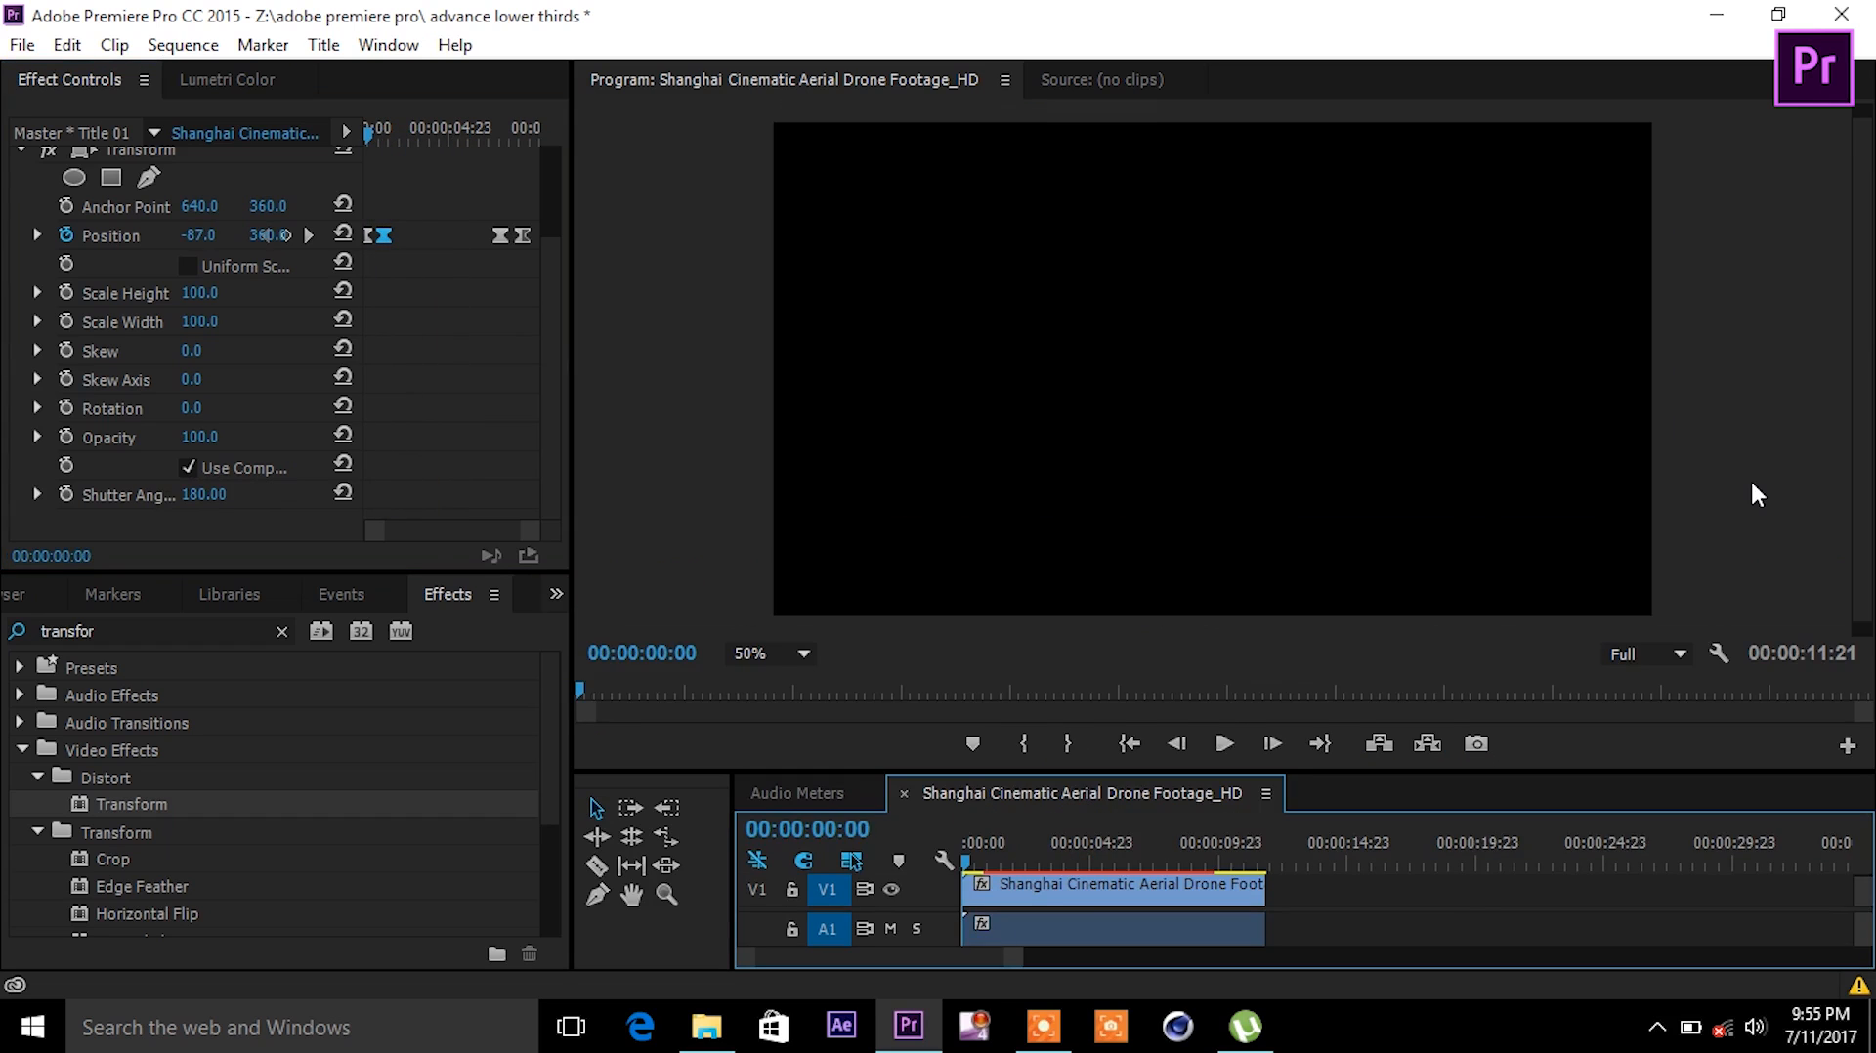
pyautogui.press('space')
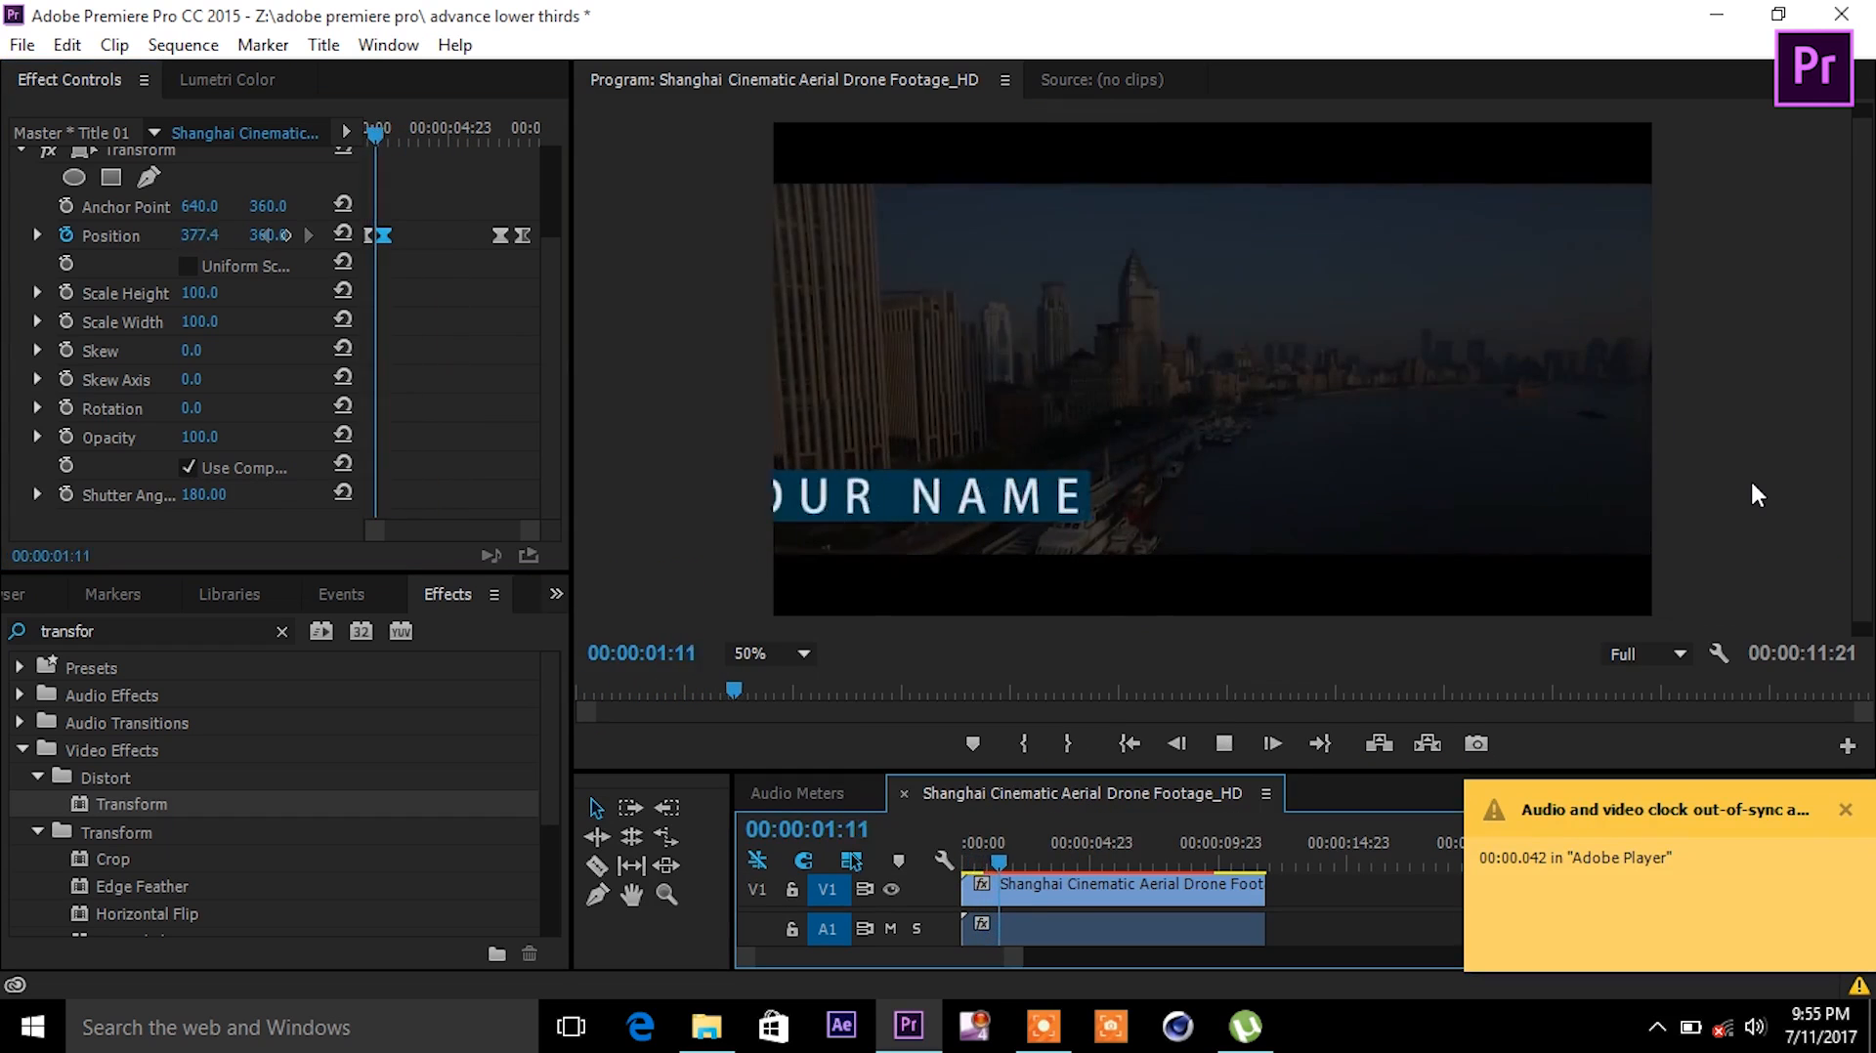
pyautogui.click(1845, 810)
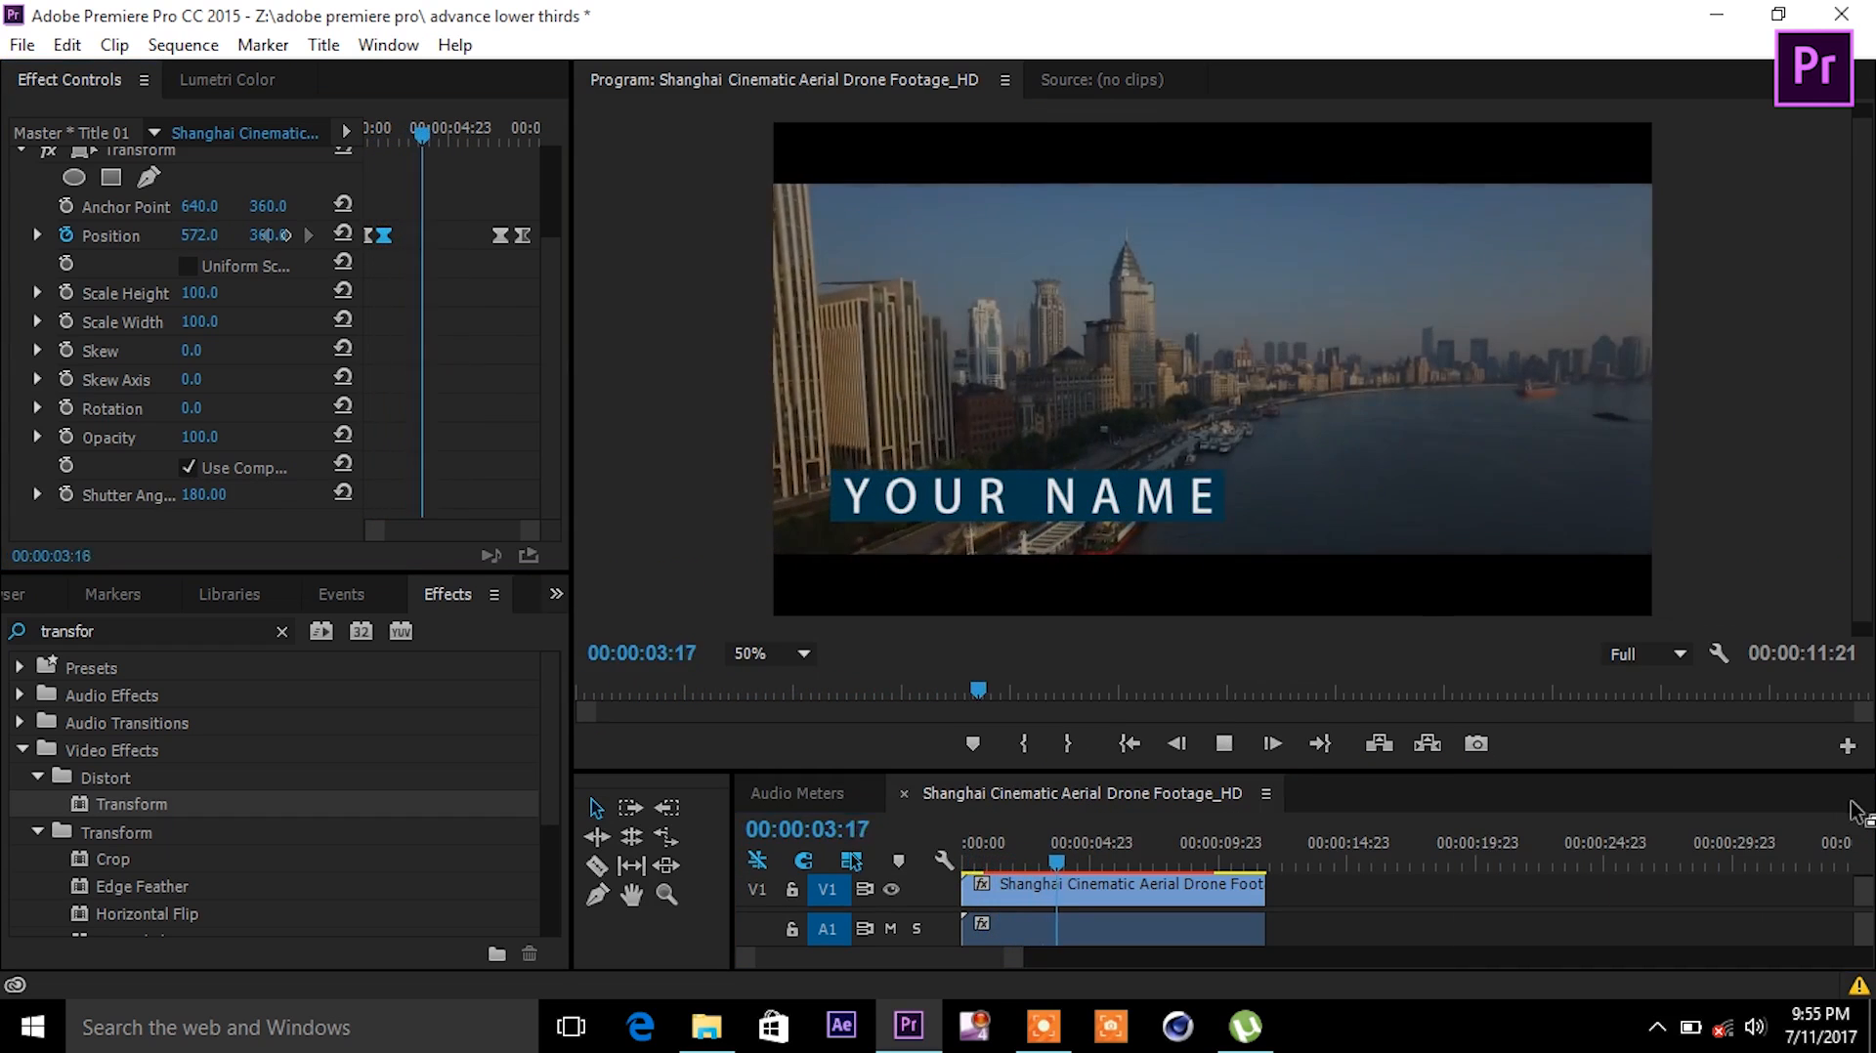
pyautogui.click(970, 852)
pyautogui.press('space')
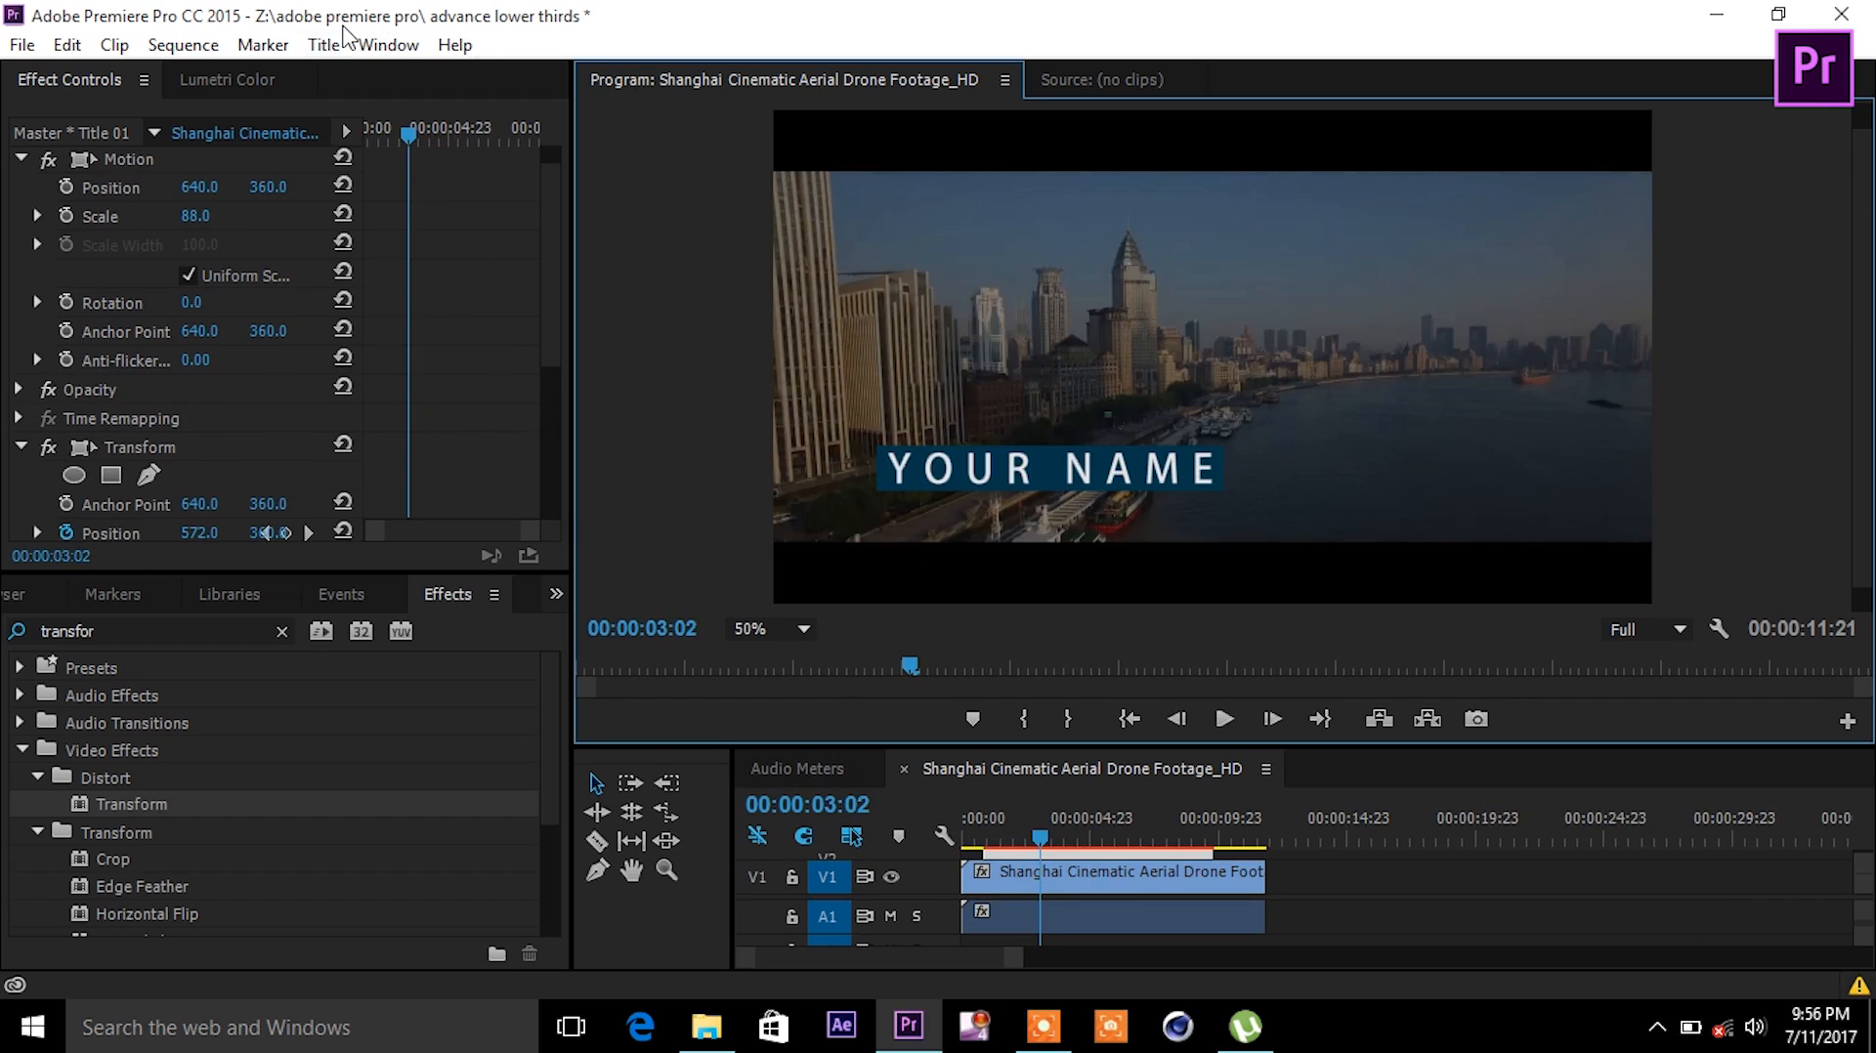
pyautogui.click(325, 45)
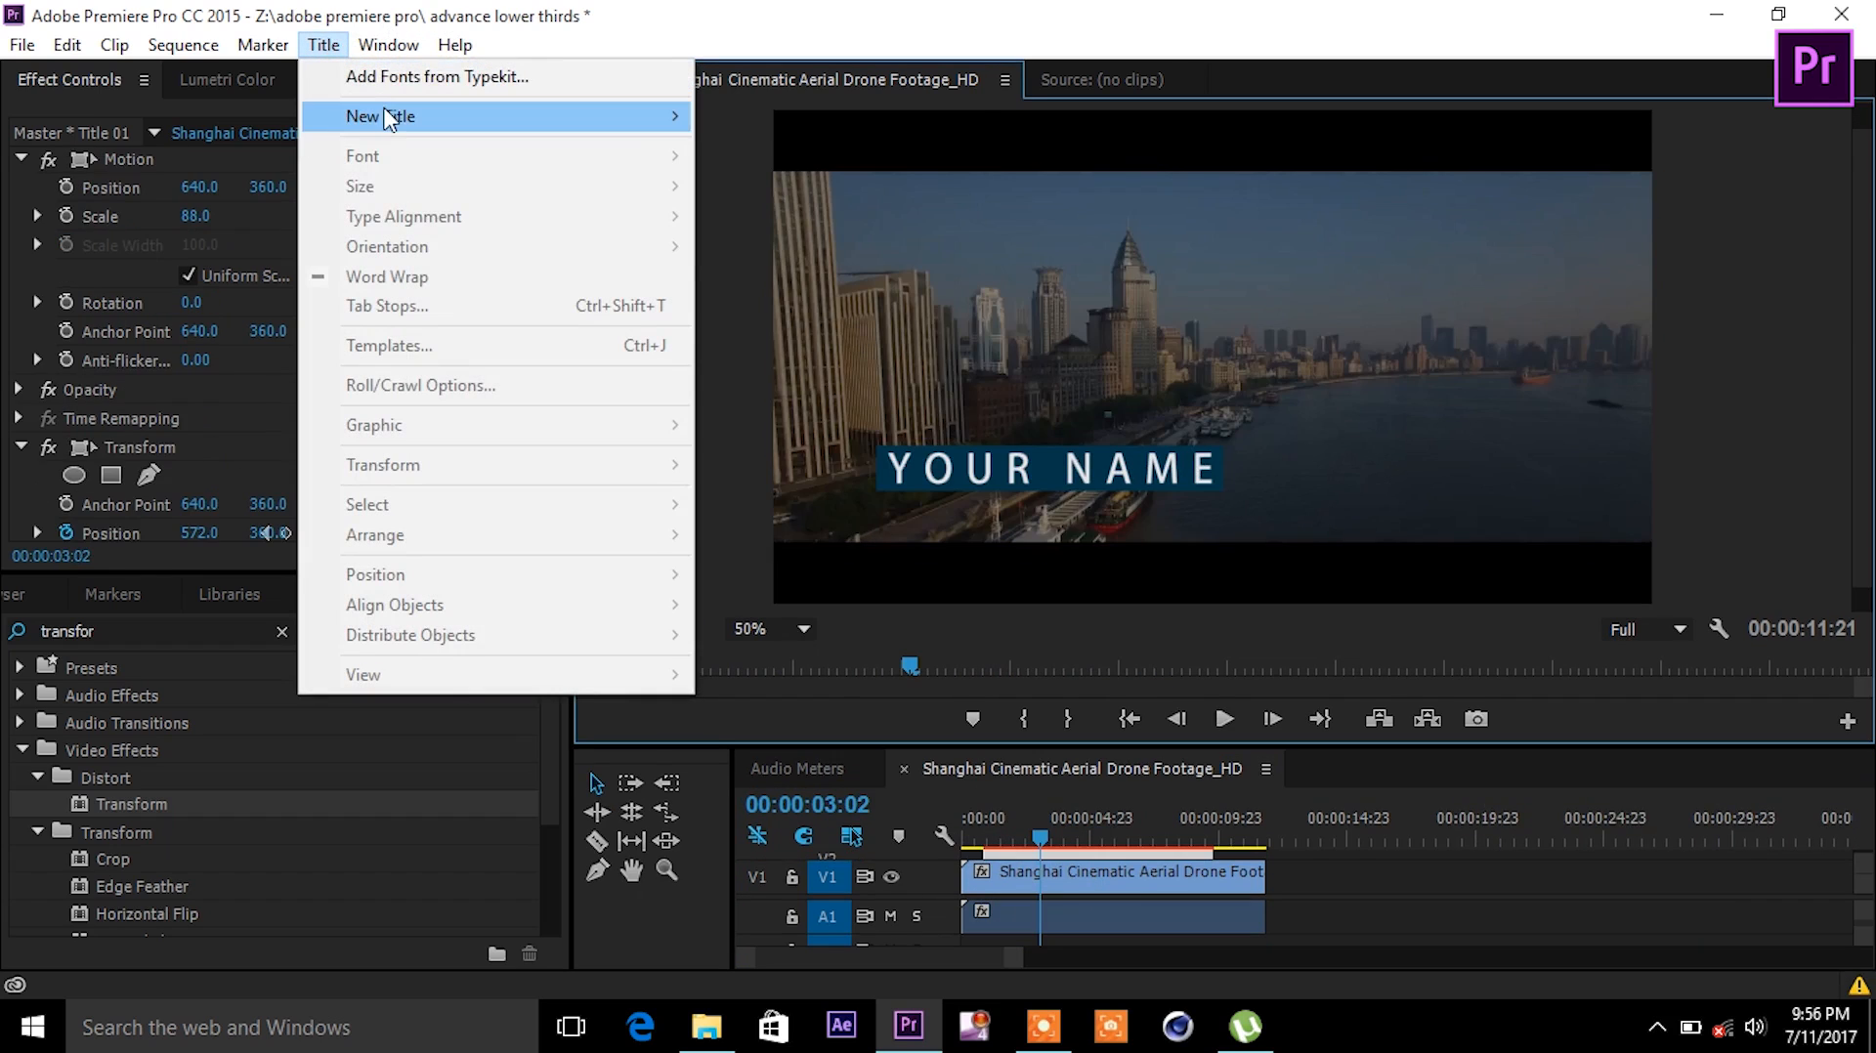
# - Create a new Default Still title and draw a white bar below YOUR NAME
pyautogui.moveTo(385, 118)
pyautogui.click(819, 117)
pyautogui.click(1001, 635)
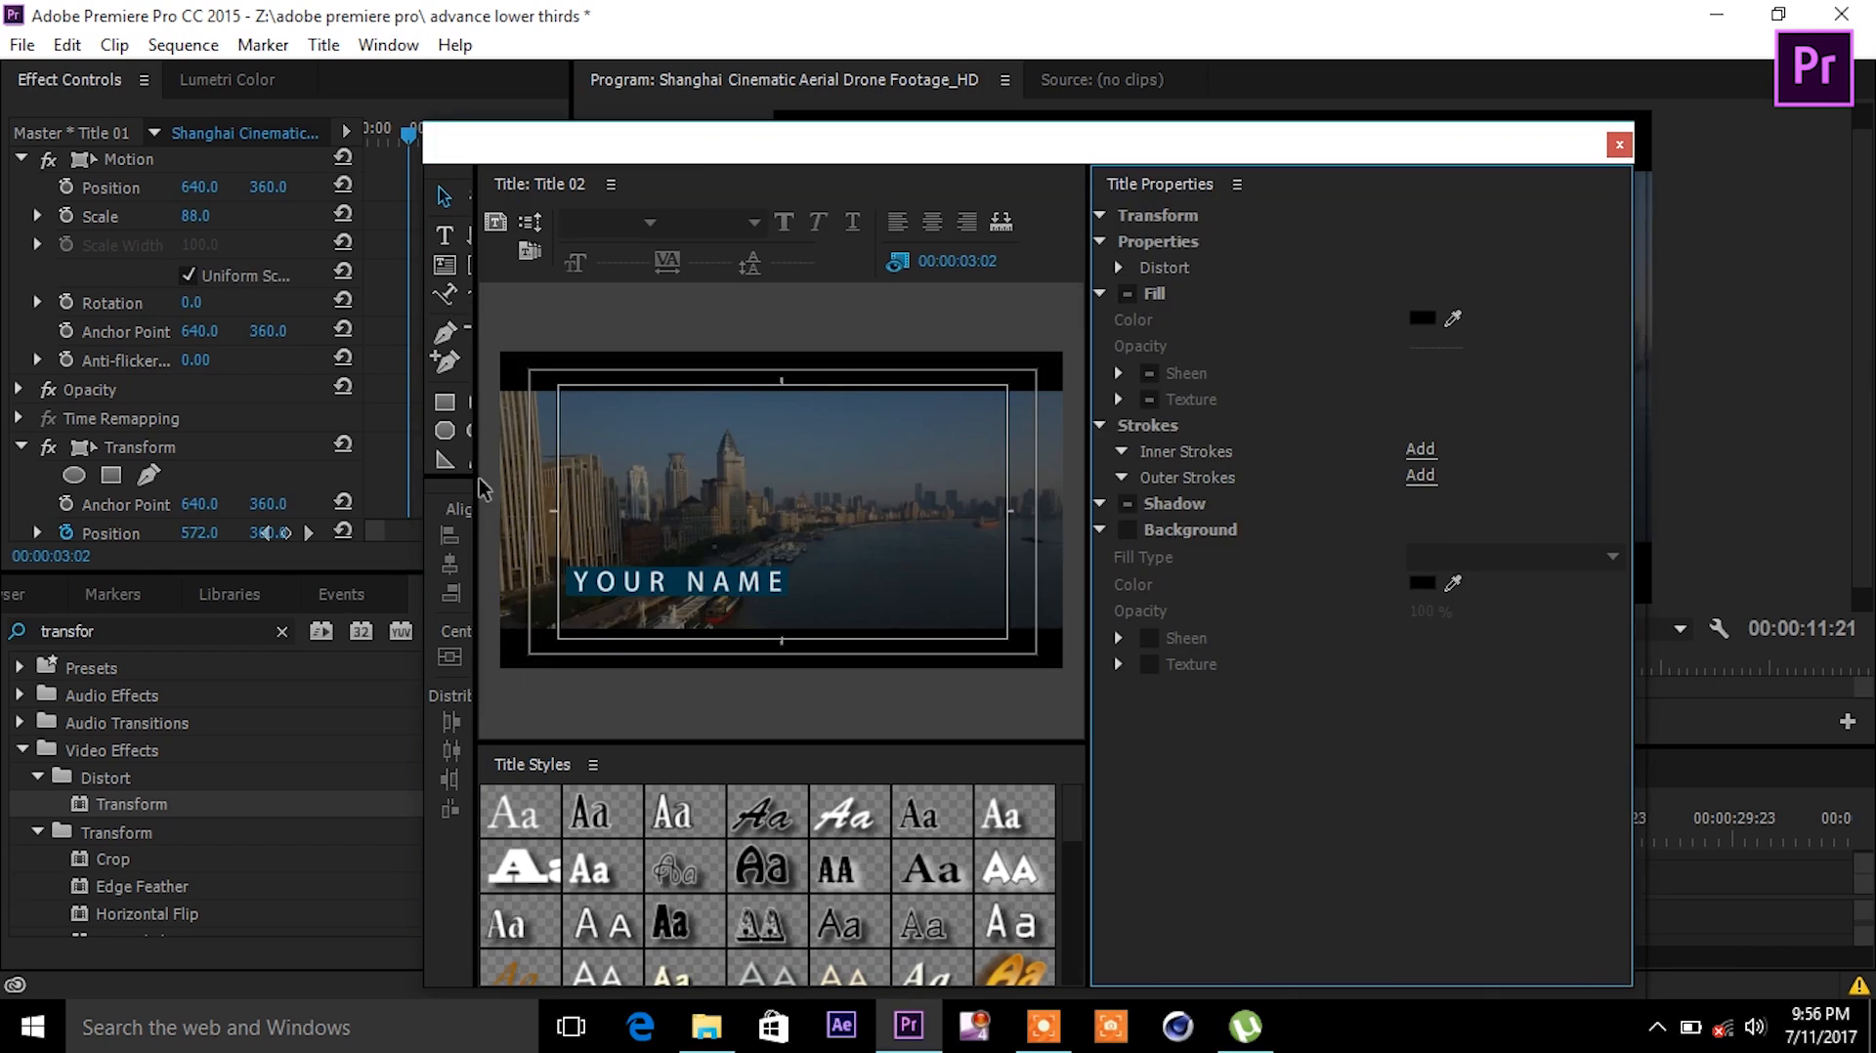
pyautogui.moveTo(573, 608); pyautogui.dragTo(884, 623)
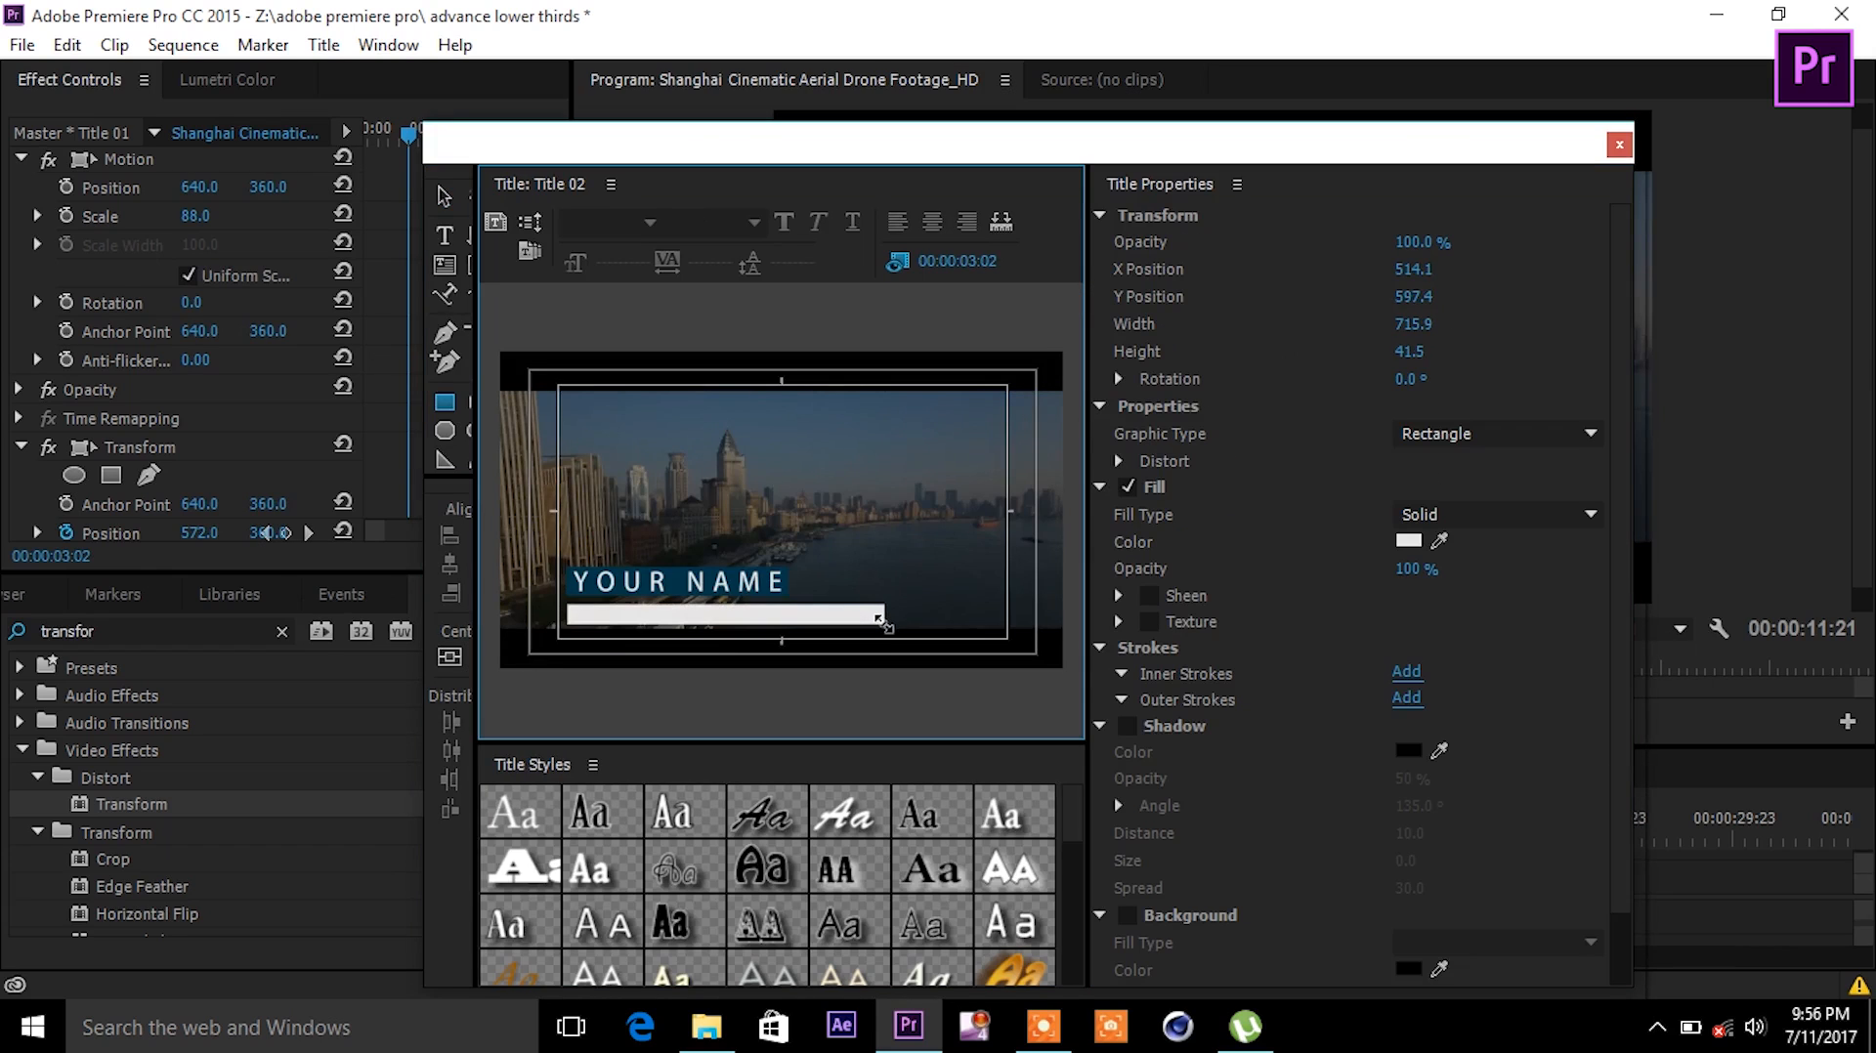
# - Add the text 'YOUR COMPANY OR GROUP' to the title
pyautogui.click(444, 234)
pyautogui.click(581, 457)
pyautogui.write('YOUR COMPANY OR GROU')
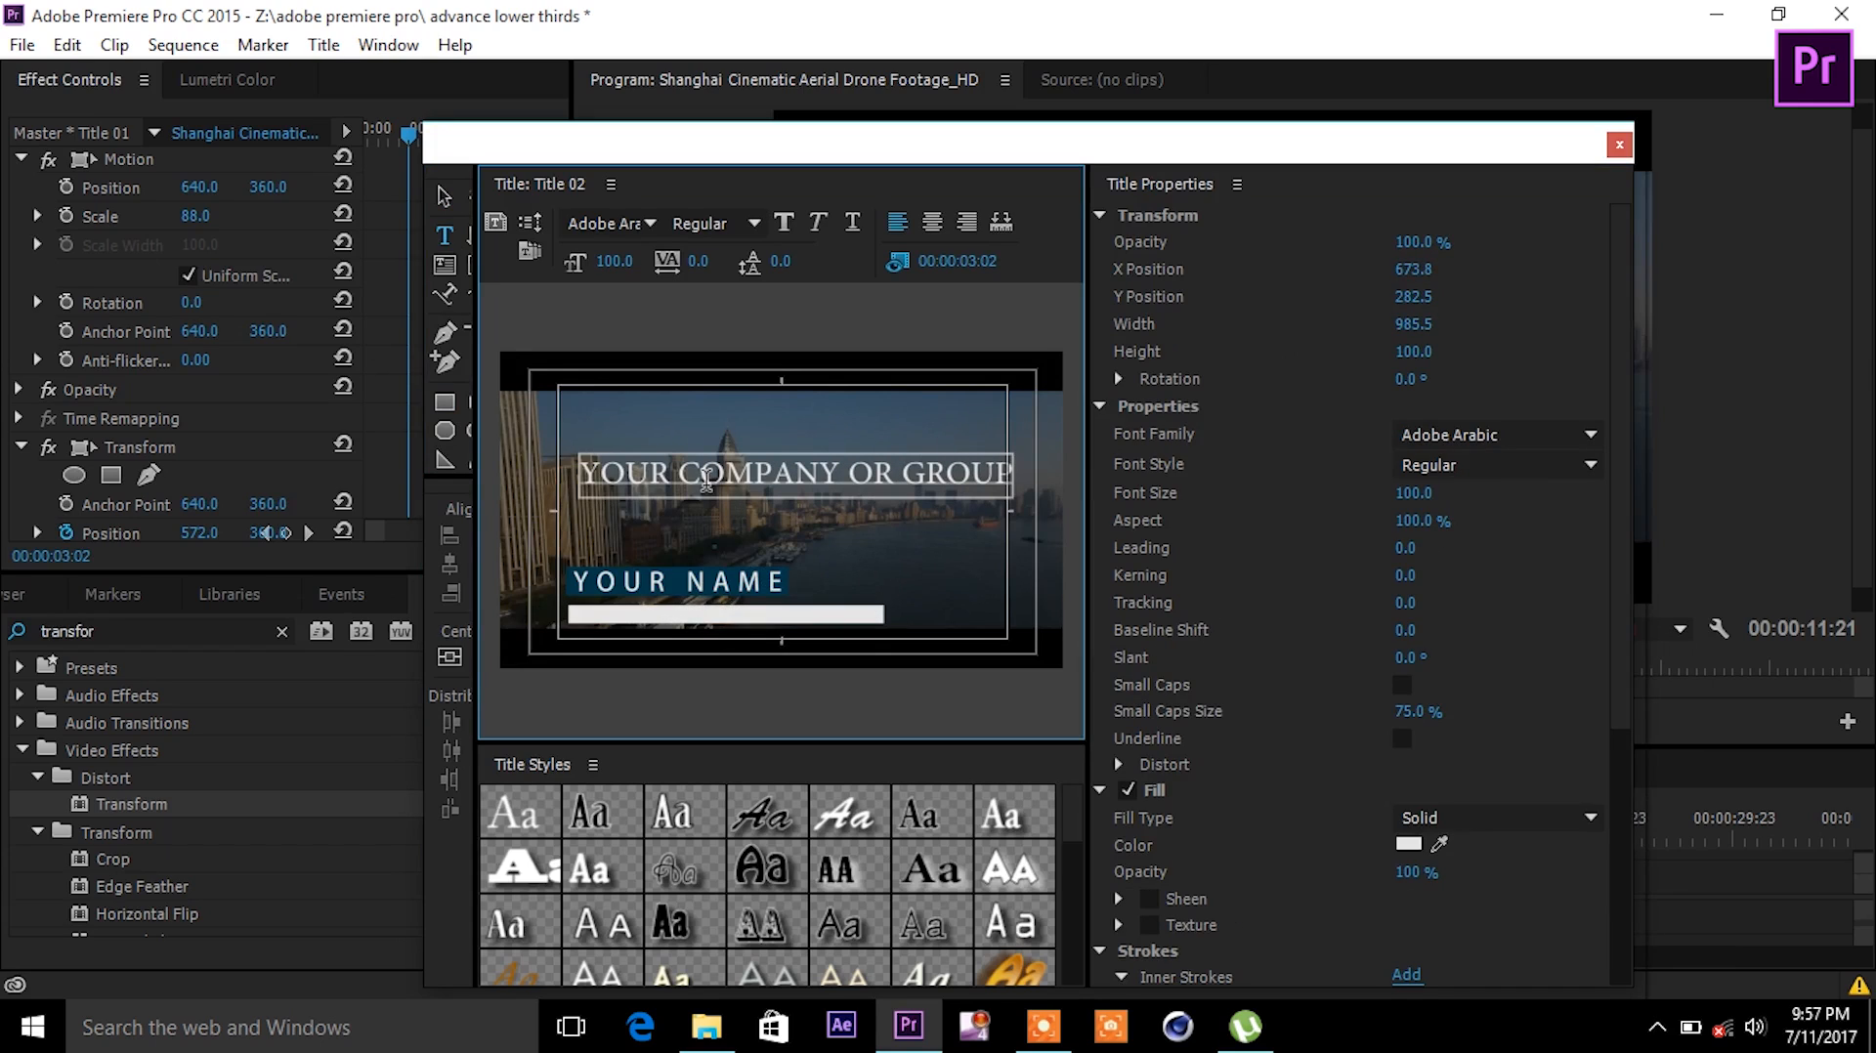
pyautogui.write('Petc')
pyautogui.press('BackSpace')
pyautogui.press('BackSpace')
pyautogui.press('BackSpace')
pyautogui.moveTo(1405, 493); pyautogui.dragTo(1363, 494)
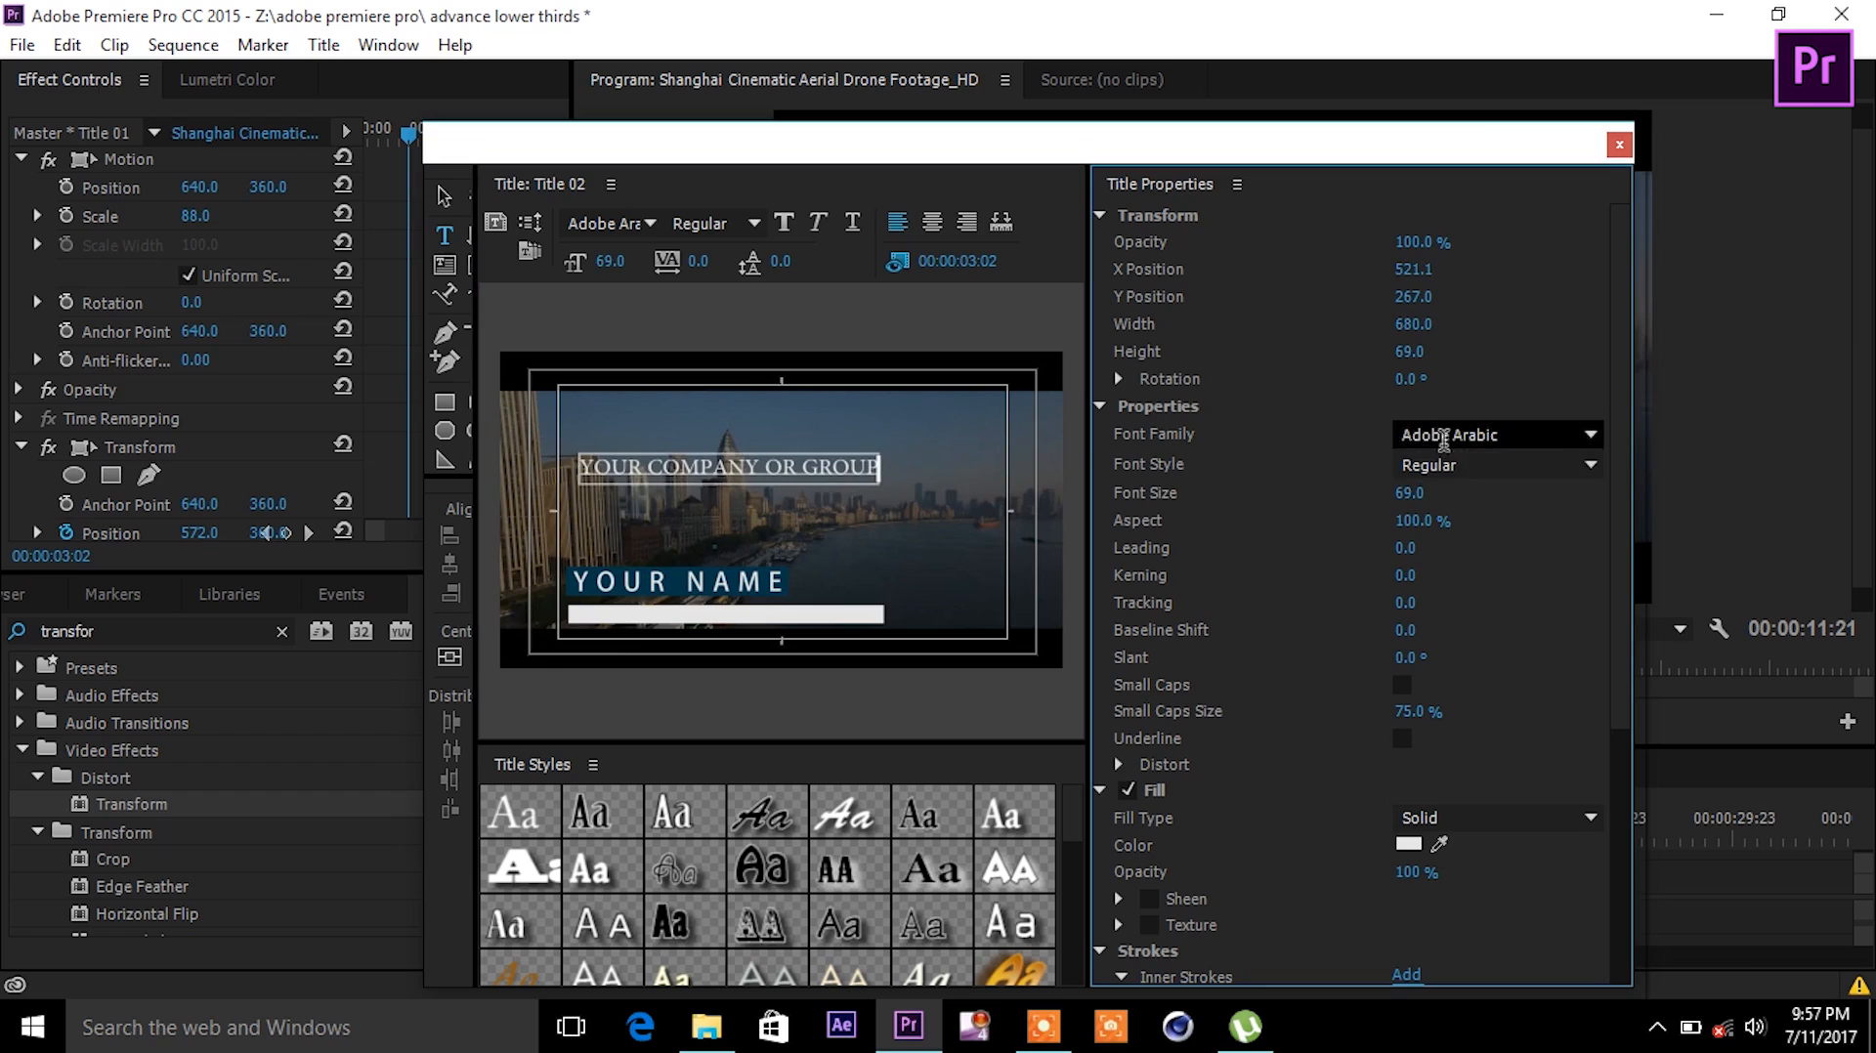
# - Set the company text to Verdana, size about 45, and move it onto the white bar
pyautogui.click(1592, 442)
pyautogui.scroll(-14, 1591, 444)
pyautogui.scroll(20, 1593, 452)
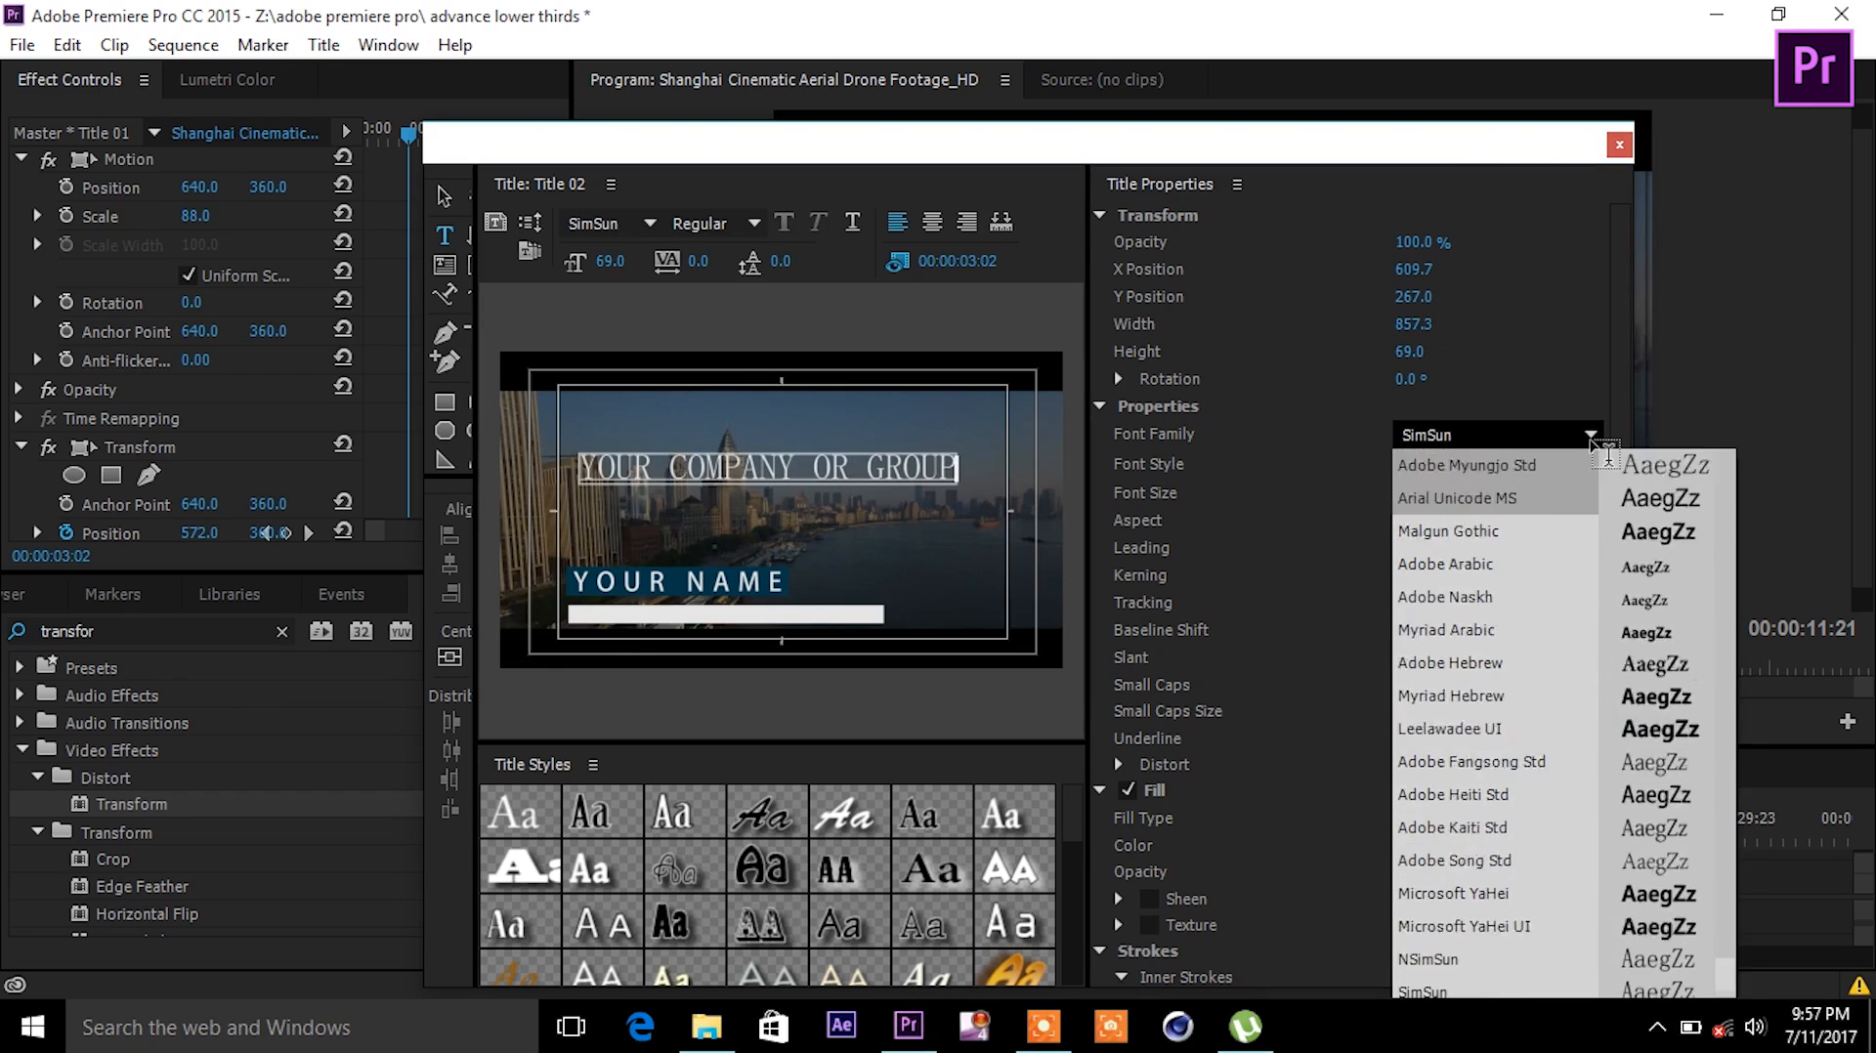
pyautogui.scroll(13, 1607, 455)
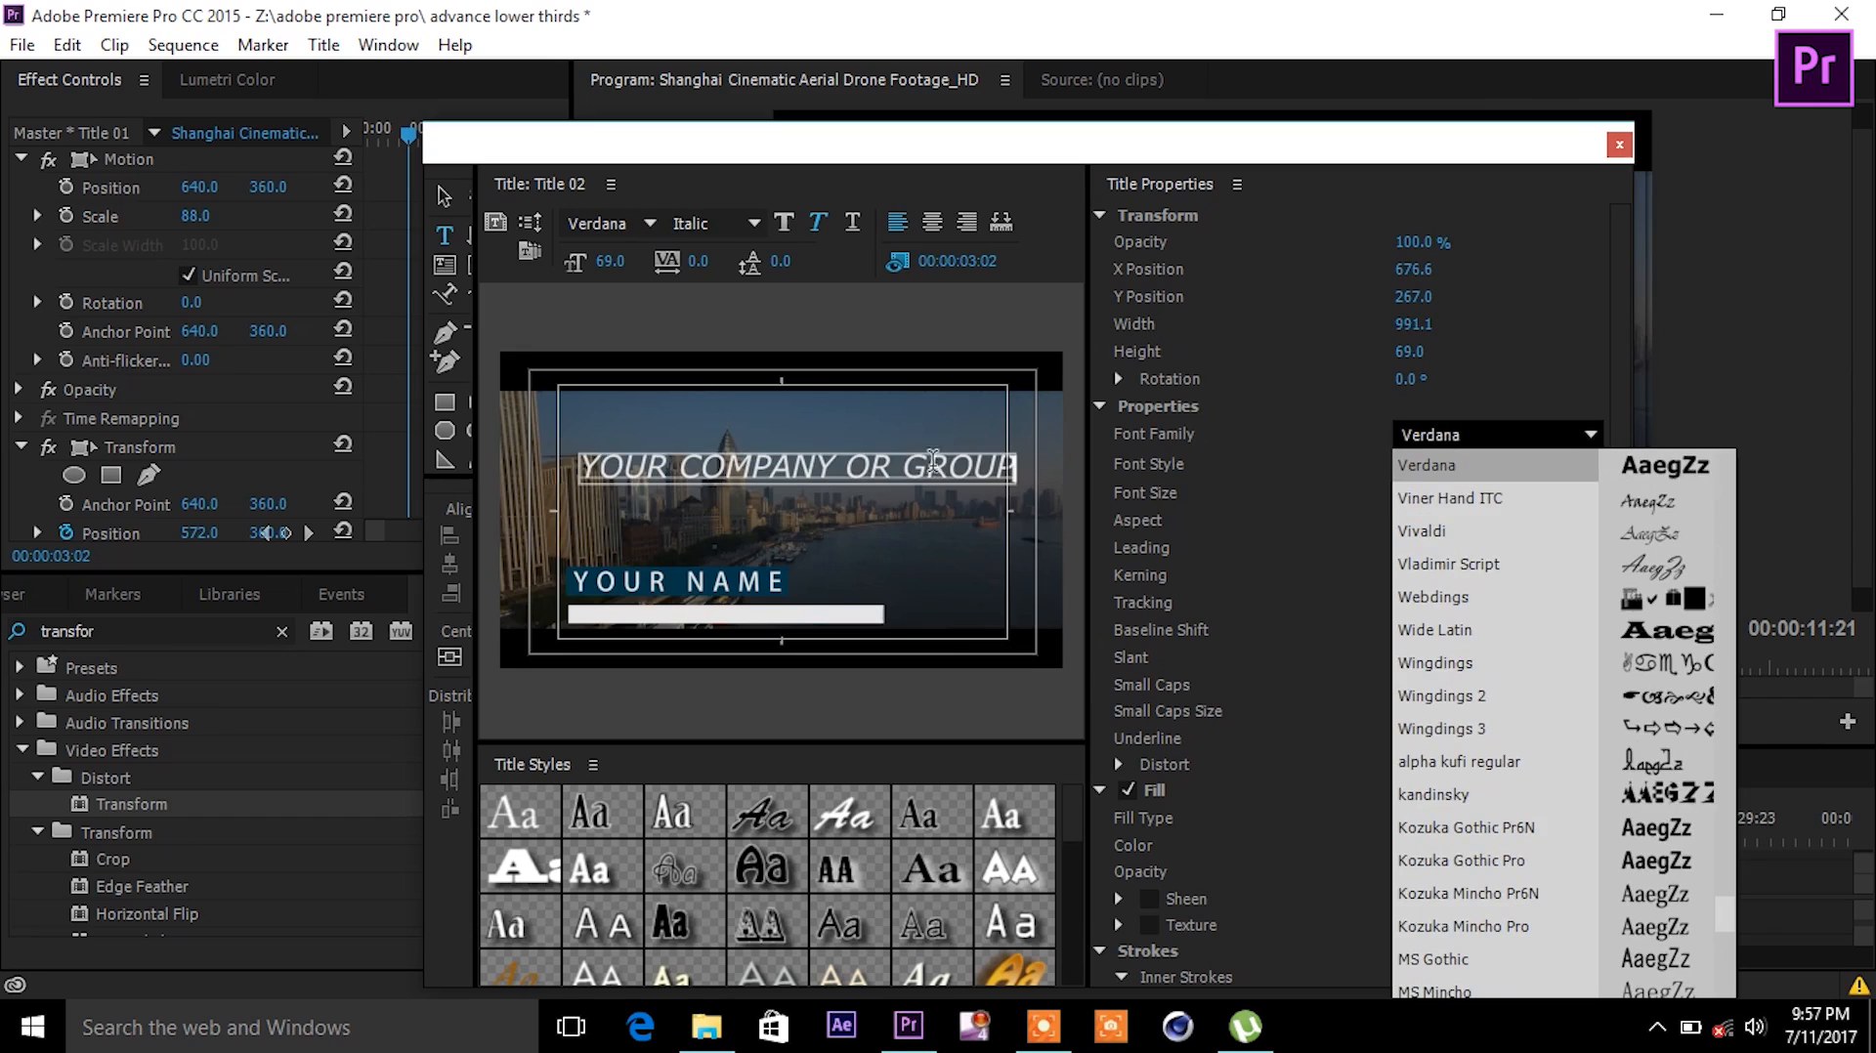
pyautogui.click(444, 198)
pyautogui.moveTo(741, 463); pyautogui.dragTo(720, 609)
pyautogui.moveTo(1409, 494); pyautogui.dragTo(1387, 494)
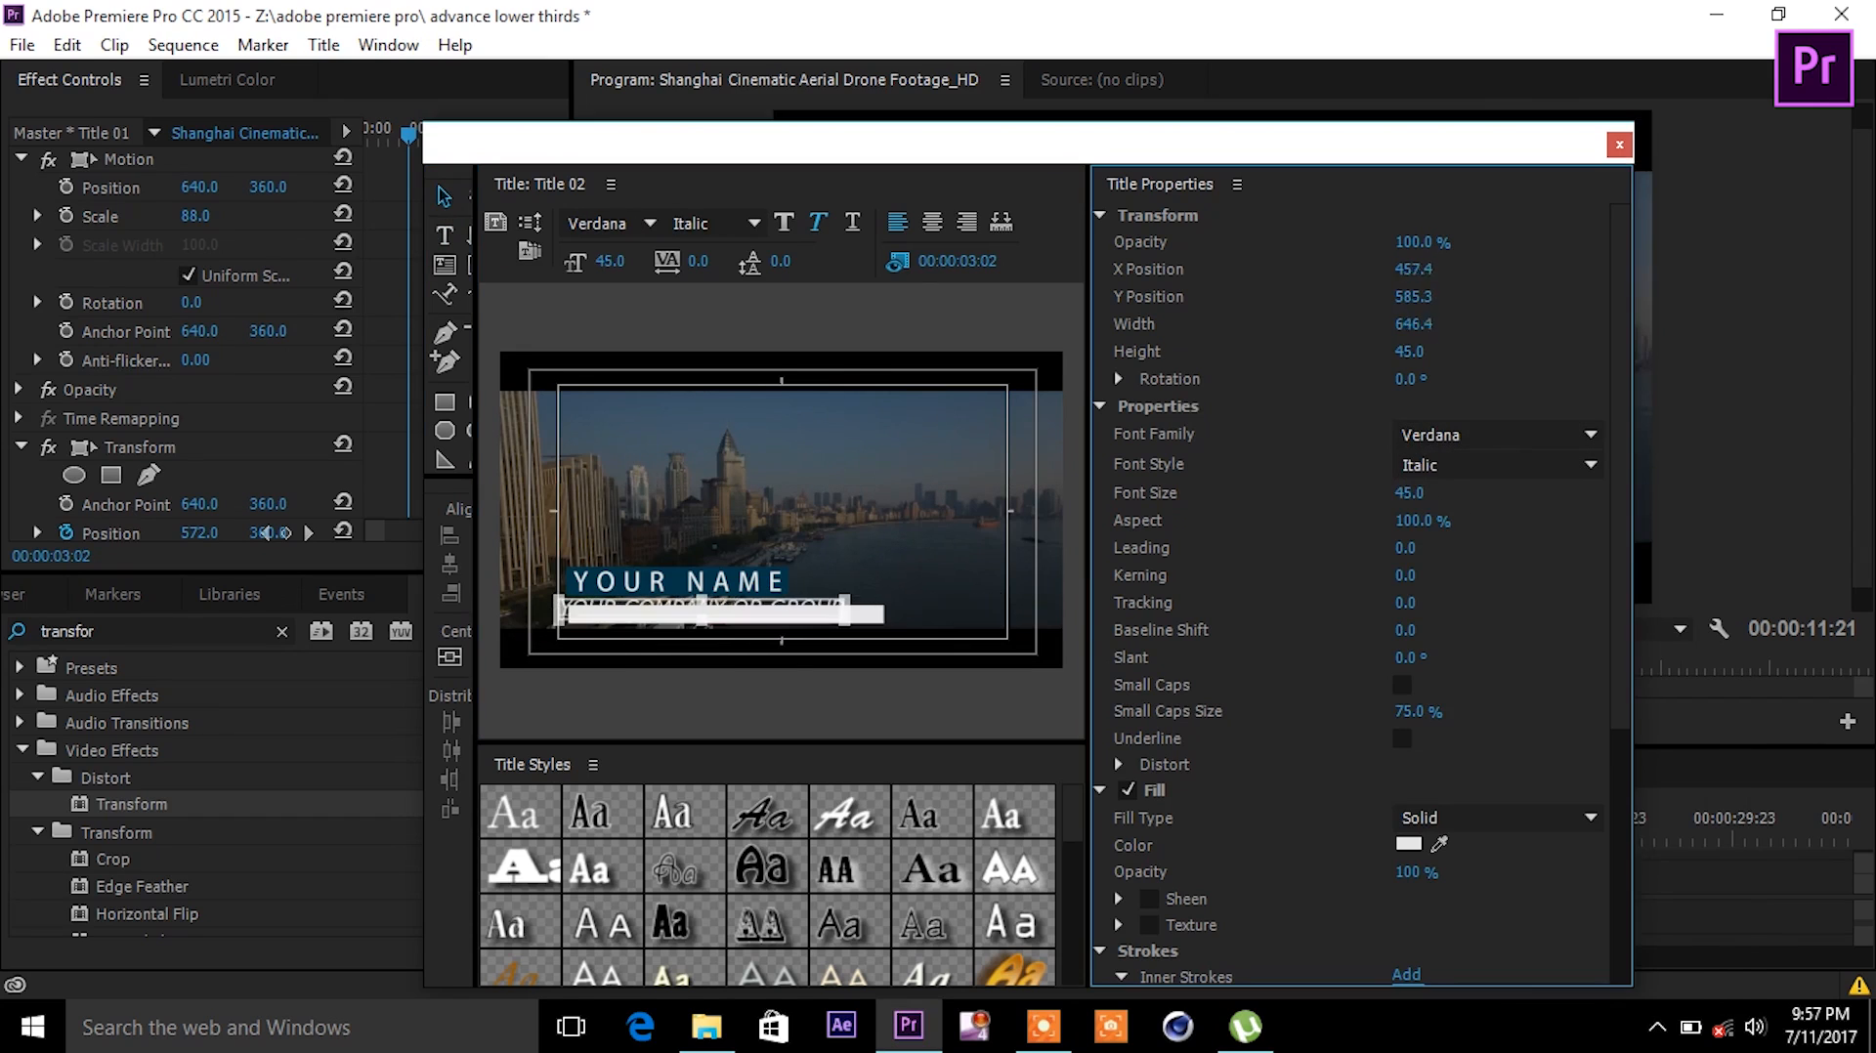
pyautogui.click(875, 618)
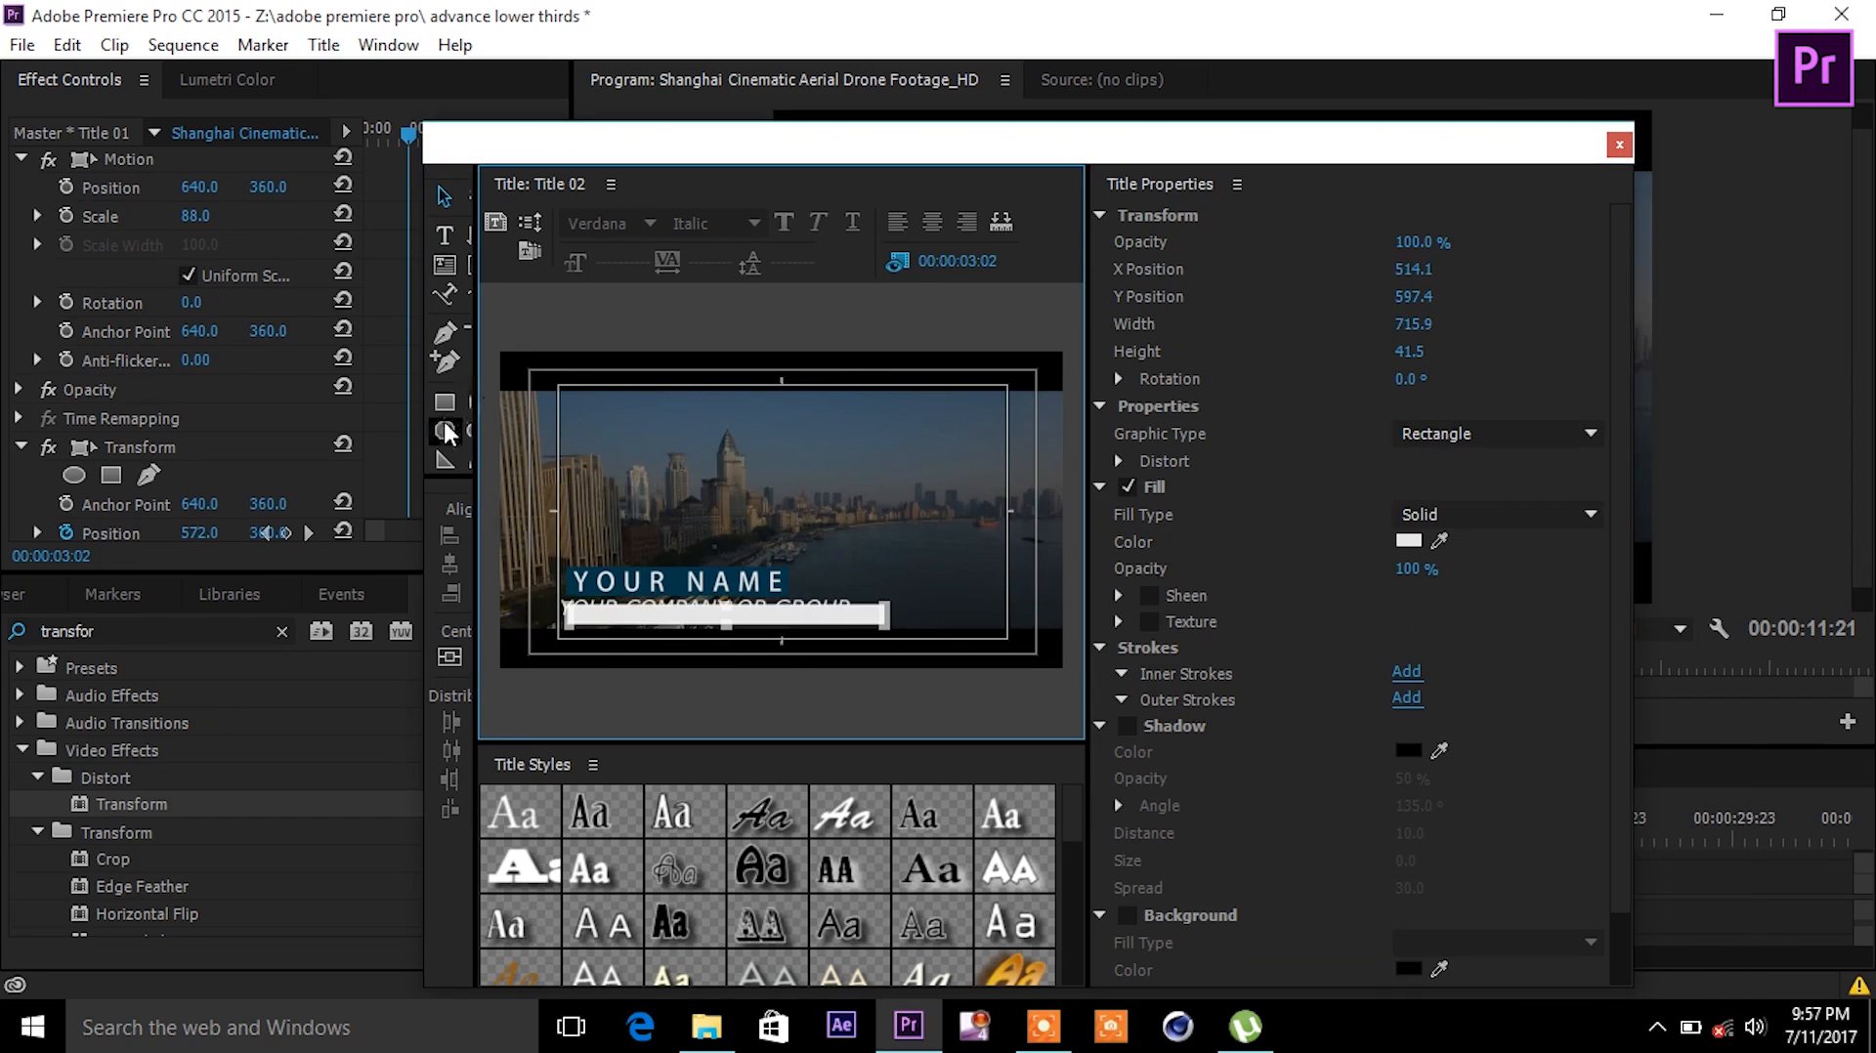
# - Change the bar's fill colour to dark grey
pyautogui.click(1409, 541)
pyautogui.click(644, 509)
pyautogui.moveTo(662, 513); pyautogui.dragTo(656, 470)
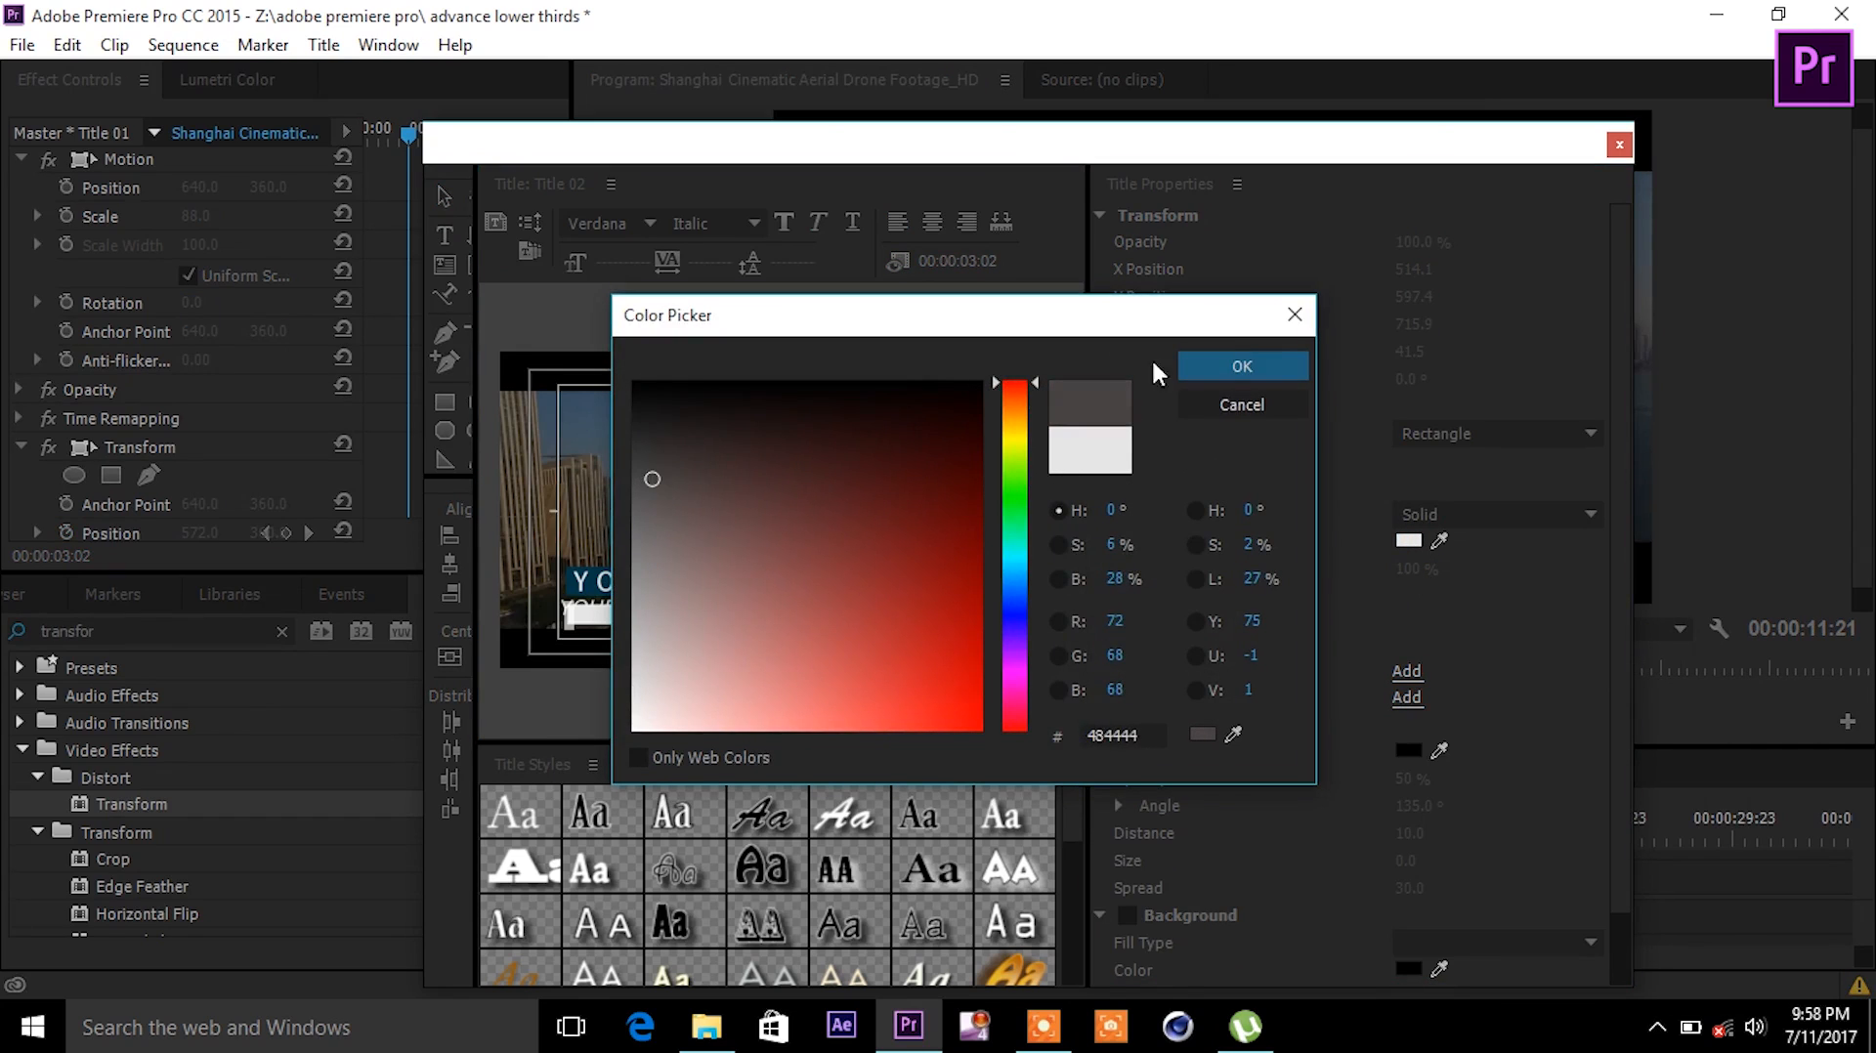
pyautogui.click(1280, 365)
# - Nudge the company text down and shift the grey bar slightly right beneath it
pyautogui.click(790, 607)
pyautogui.moveTo(789, 608); pyautogui.dragTo(725, 633)
pyautogui.click(964, 546)
pyautogui.click(858, 615)
pyautogui.click(846, 633)
pyautogui.moveTo(864, 620)
pyautogui.mouseDown()
pyautogui.moveTo(810, 620)
pyautogui.moveTo(835, 614)
pyautogui.mouseUp()
# - Select the grey bar behind the YOUR COMPANY OR GROUP text
pyautogui.click(943, 555)
pyautogui.click(842, 590)
pyautogui.click(887, 596)
pyautogui.click(914, 581)
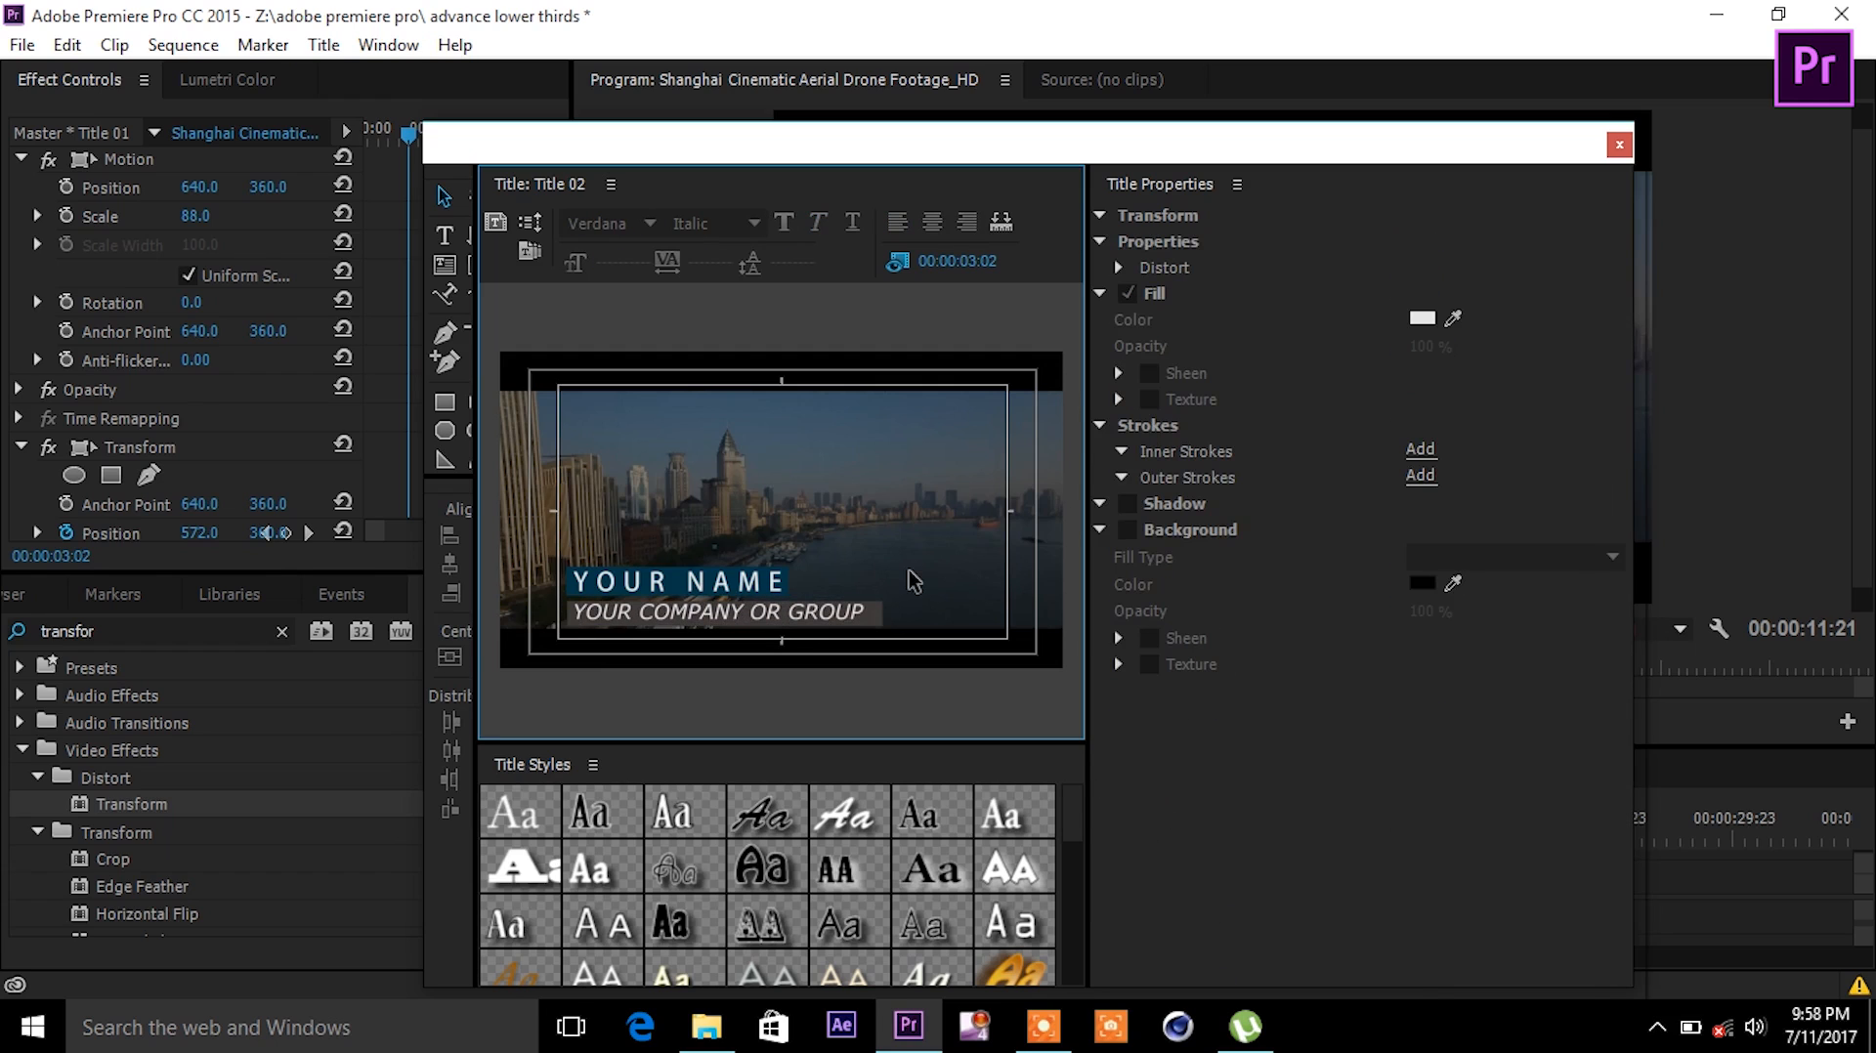
pyautogui.click(864, 612)
pyautogui.click(865, 628)
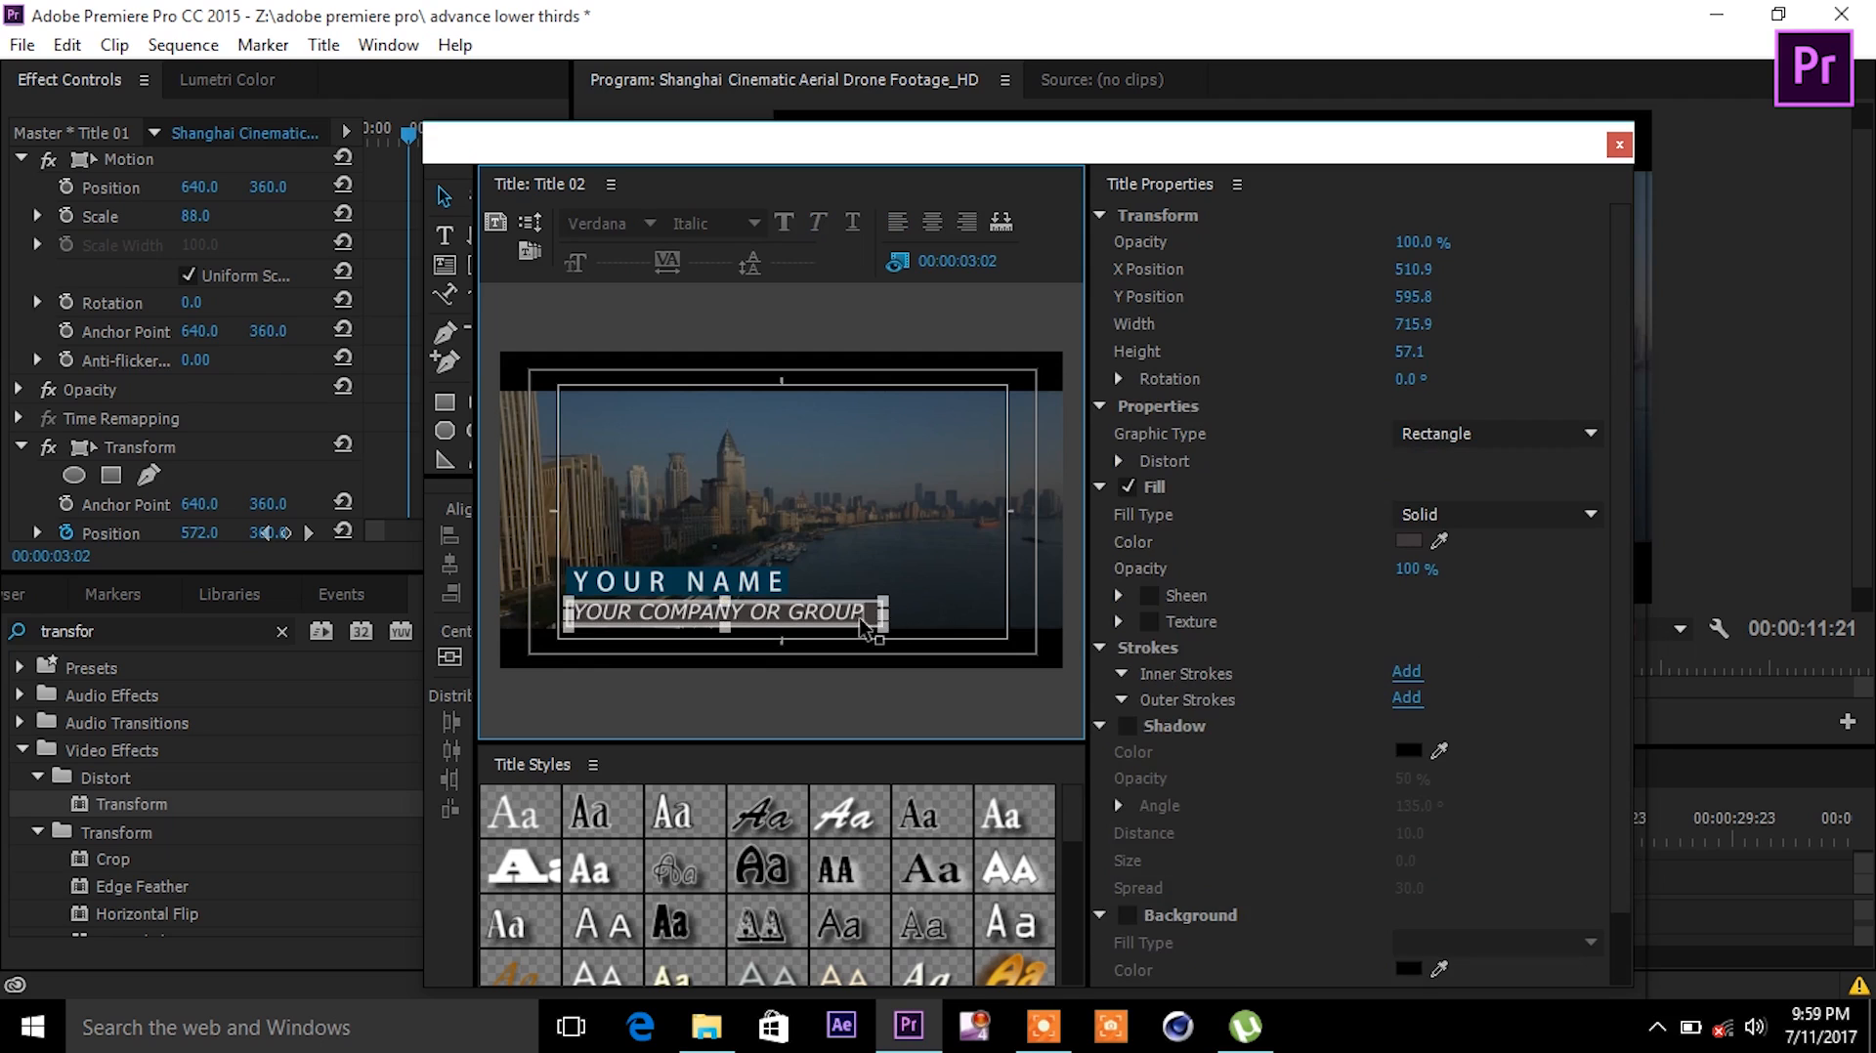
pyautogui.click(933, 611)
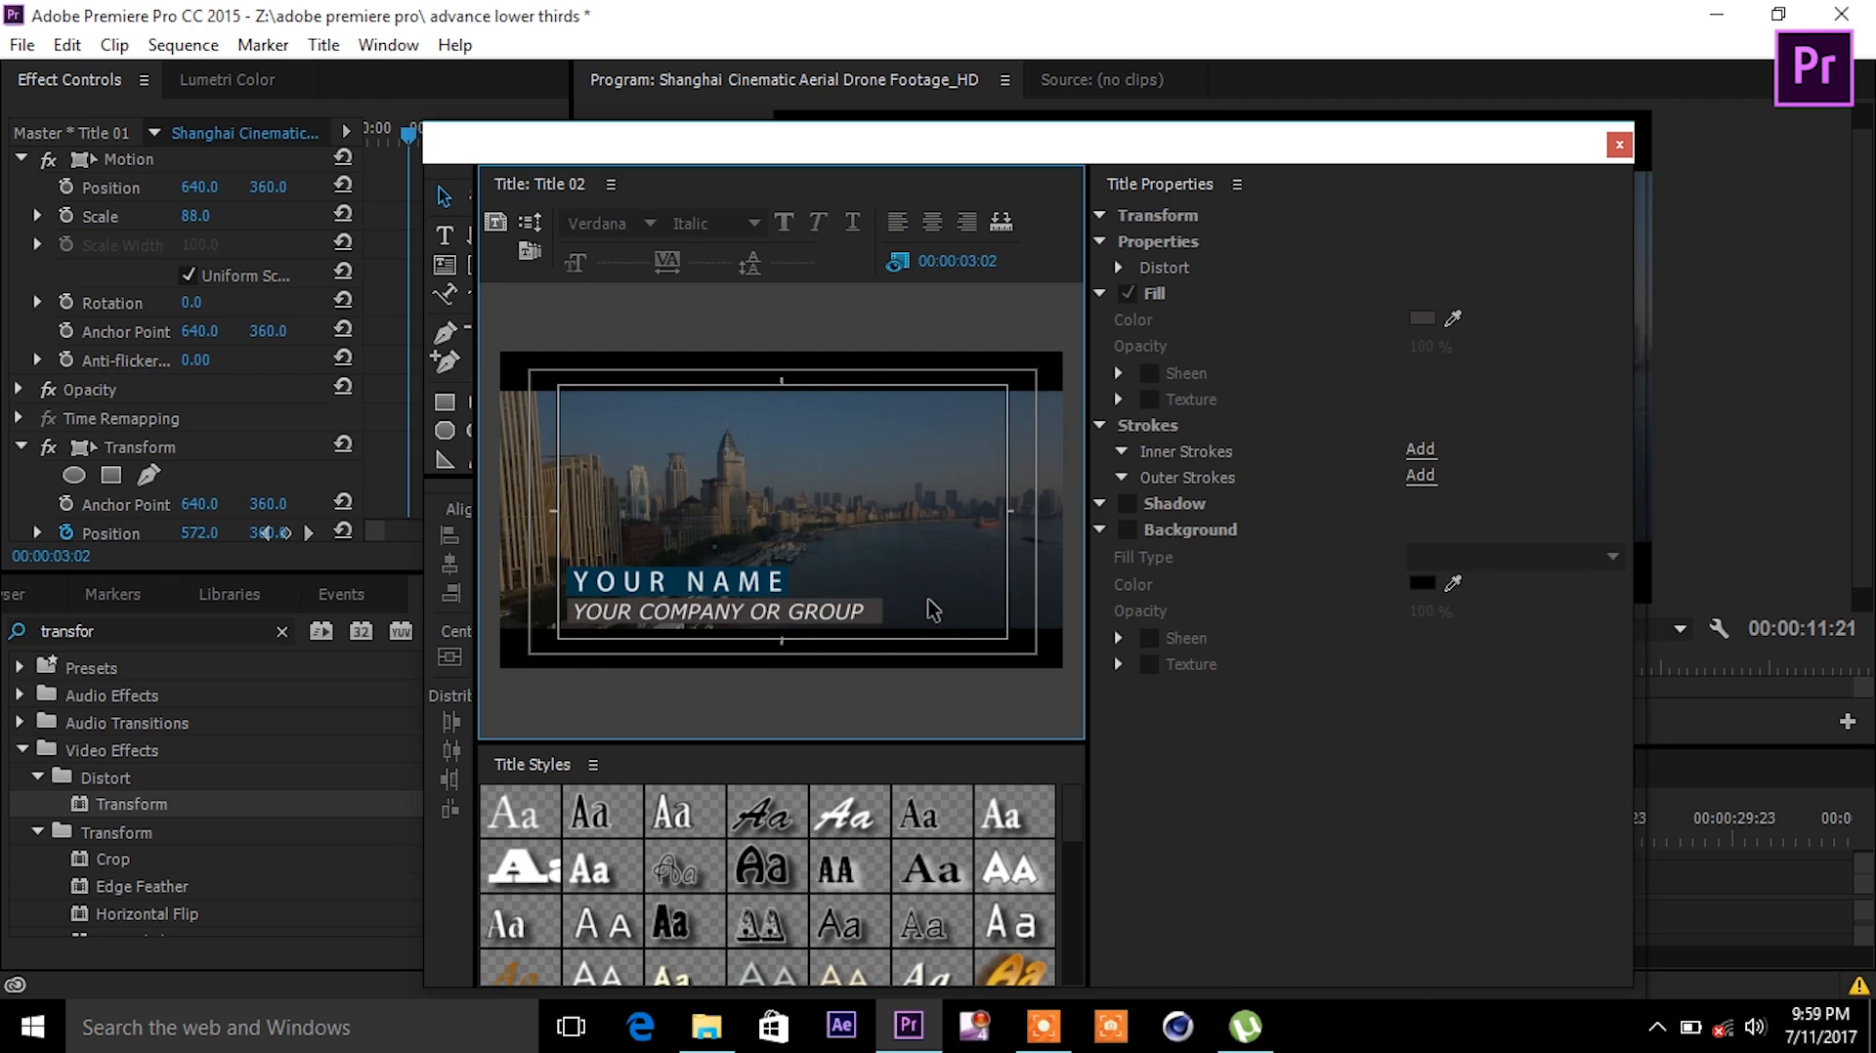
pyautogui.click(874, 607)
pyautogui.click(934, 564)
pyautogui.click(875, 608)
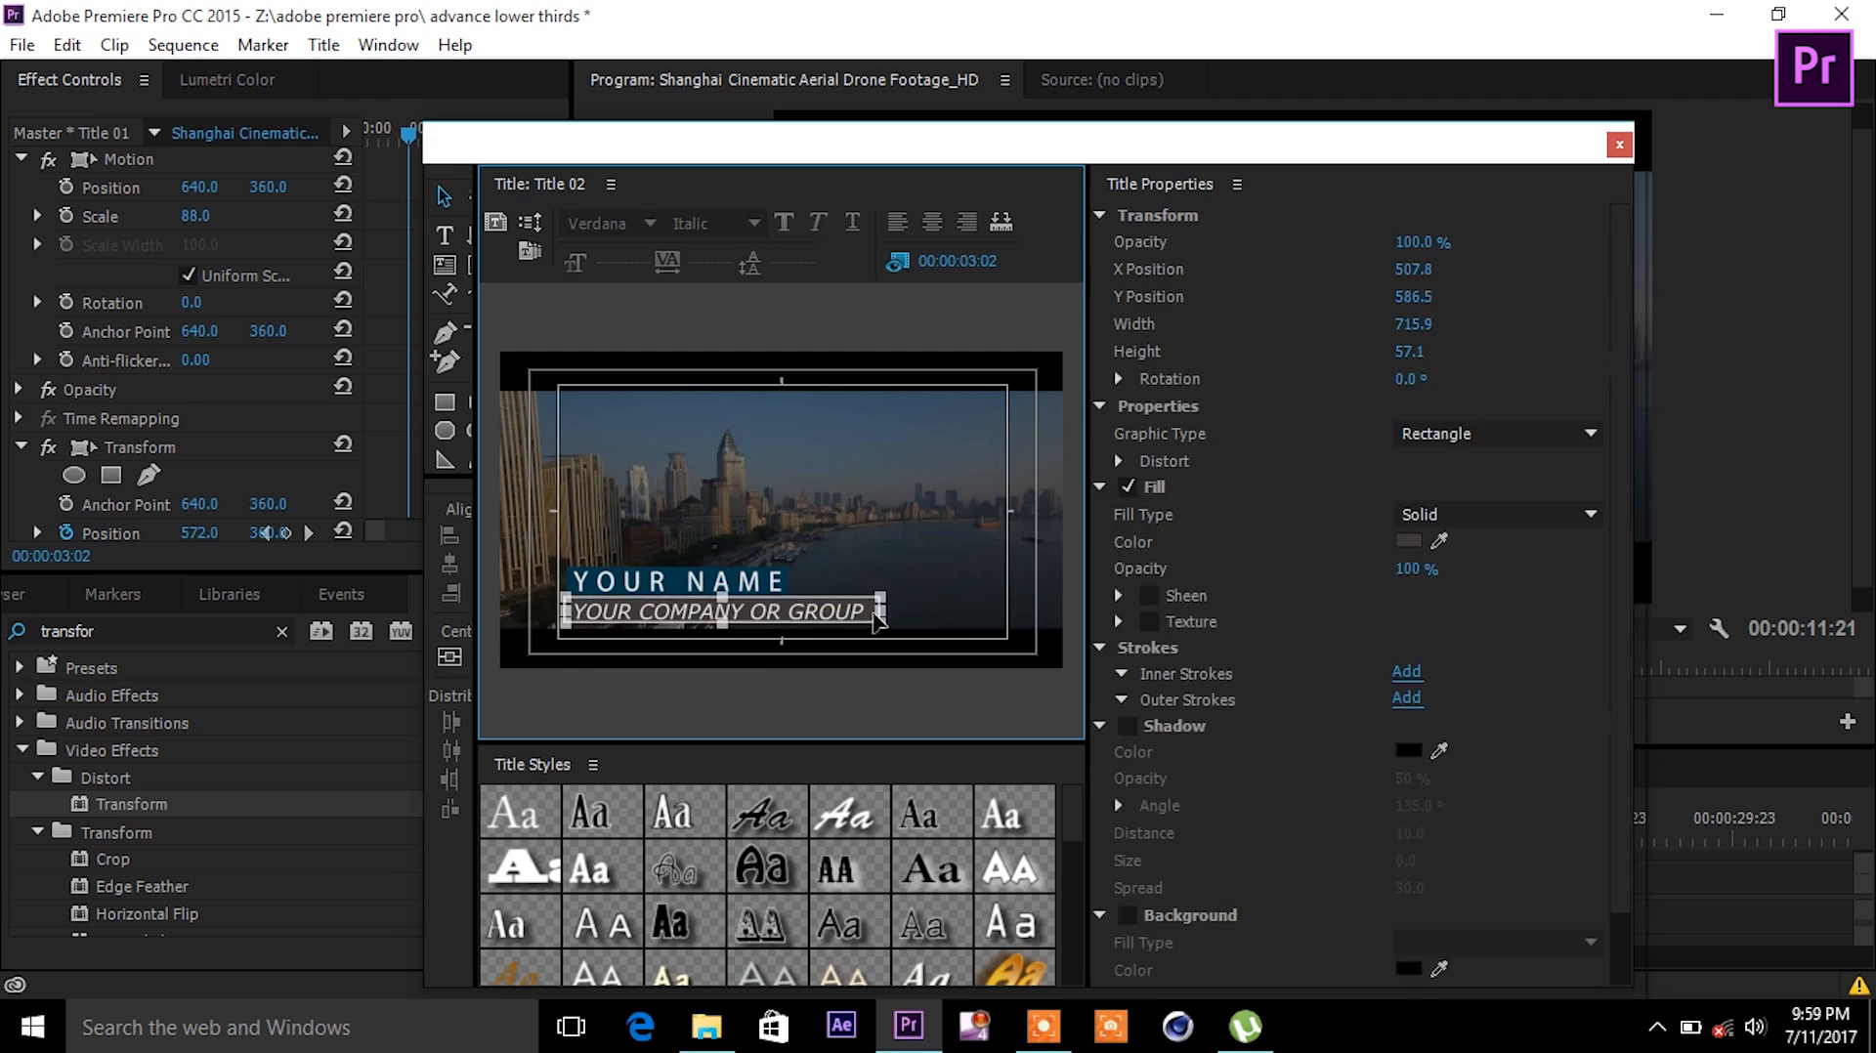
pyautogui.click(947, 598)
pyautogui.click(877, 628)
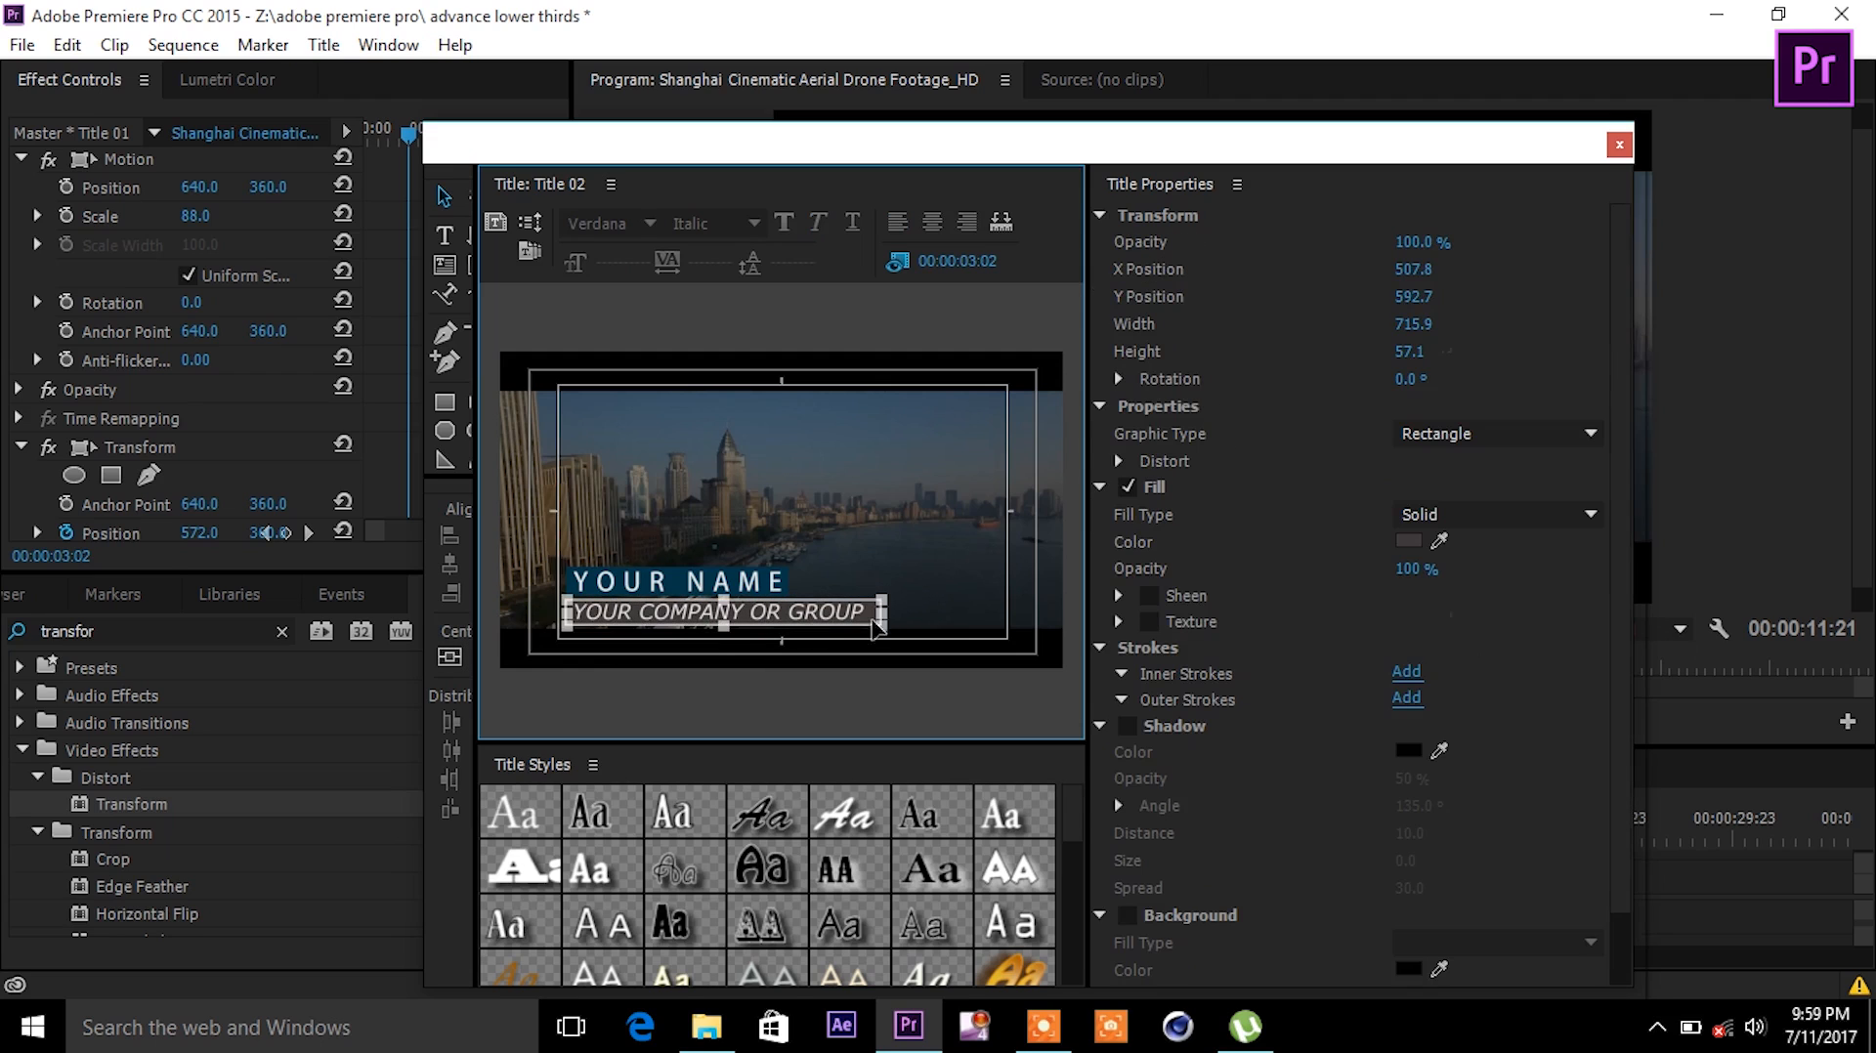
pyautogui.click(952, 608)
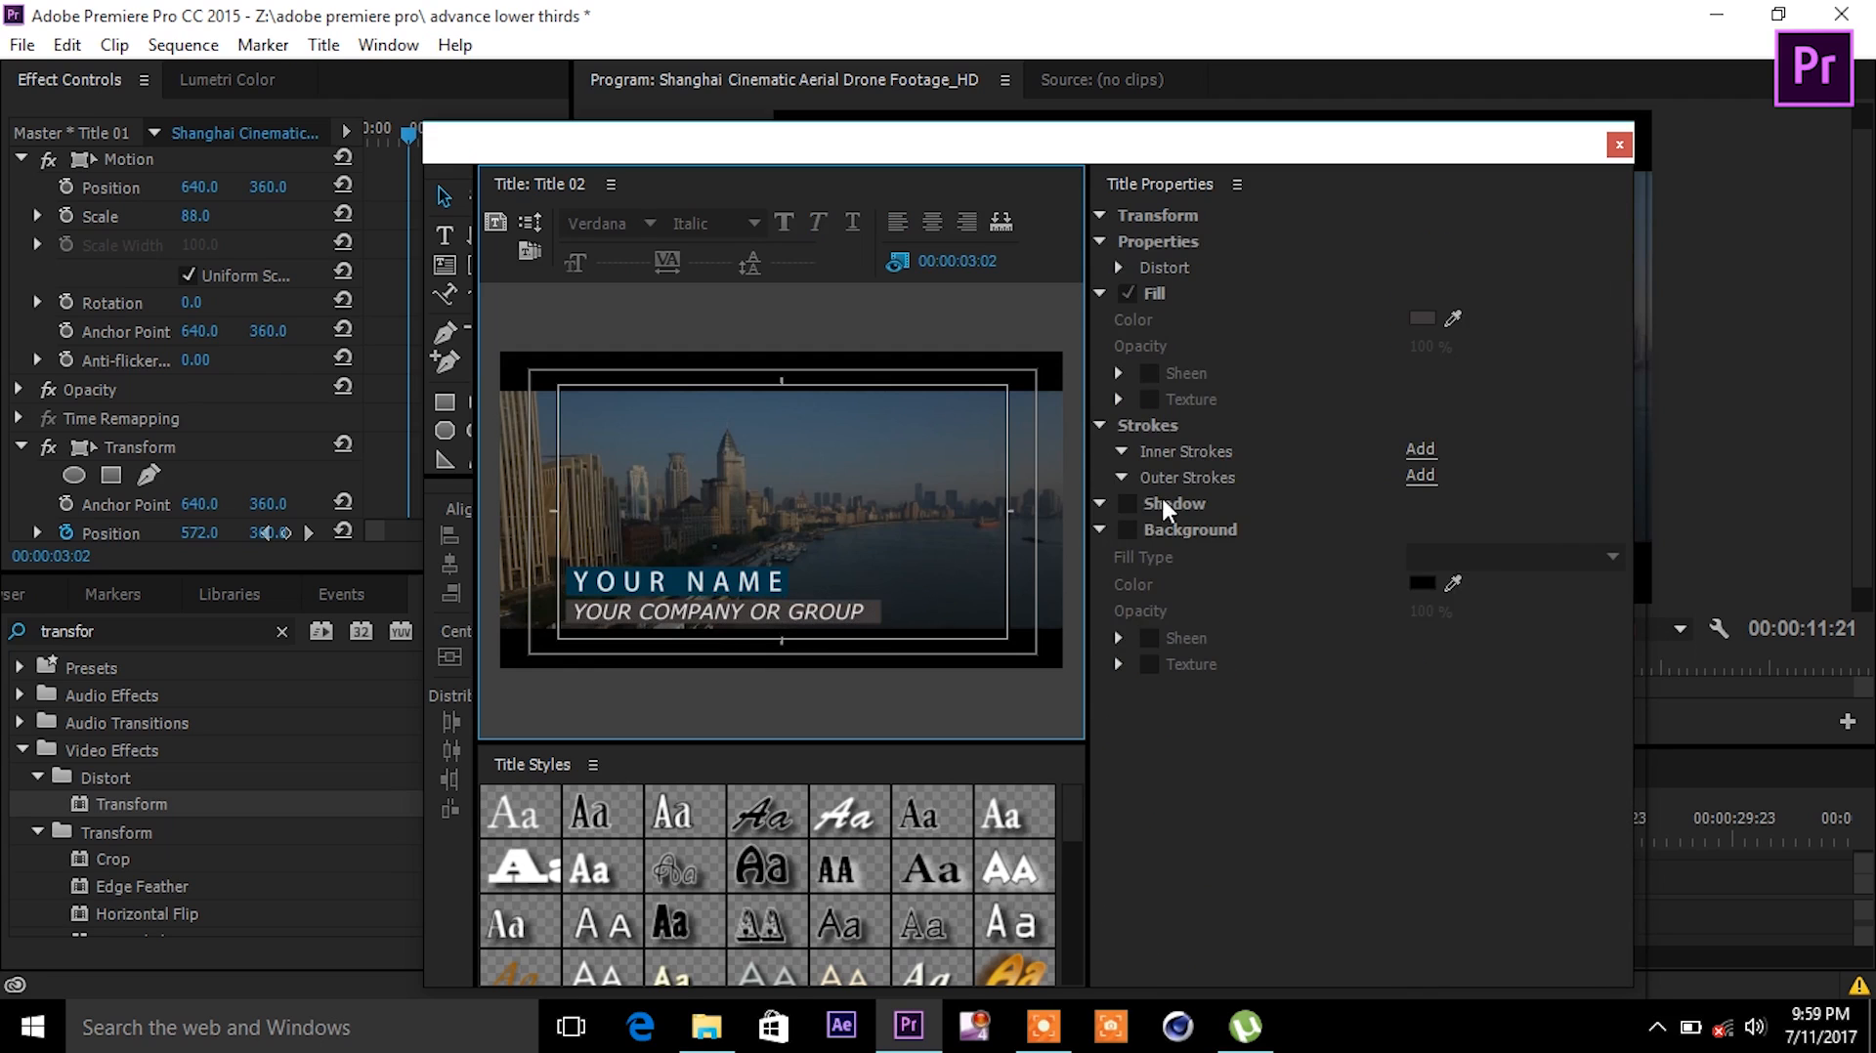
pyautogui.click(880, 622)
# - Set the grey bar's fill opacity to 91% and close the title editor
pyautogui.moveTo(1414, 568); pyautogui.dragTo(1403, 569)
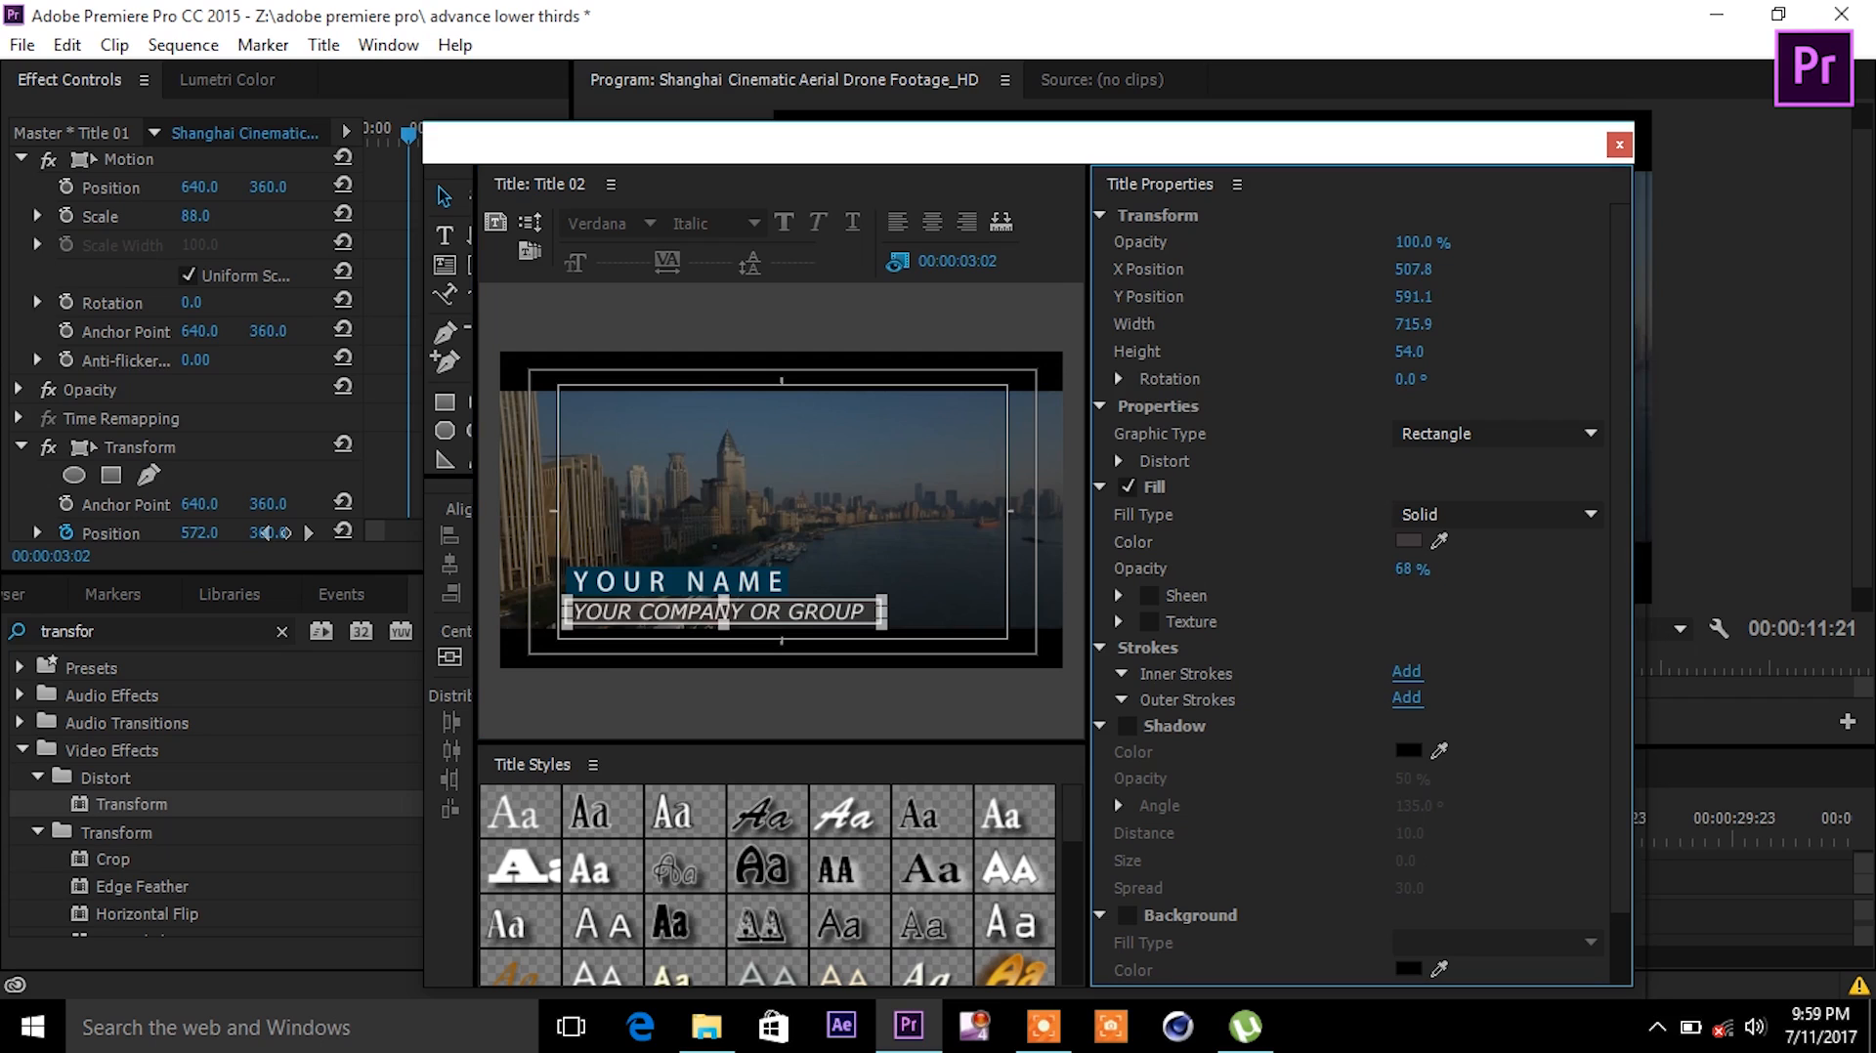
pyautogui.click(1083, 639)
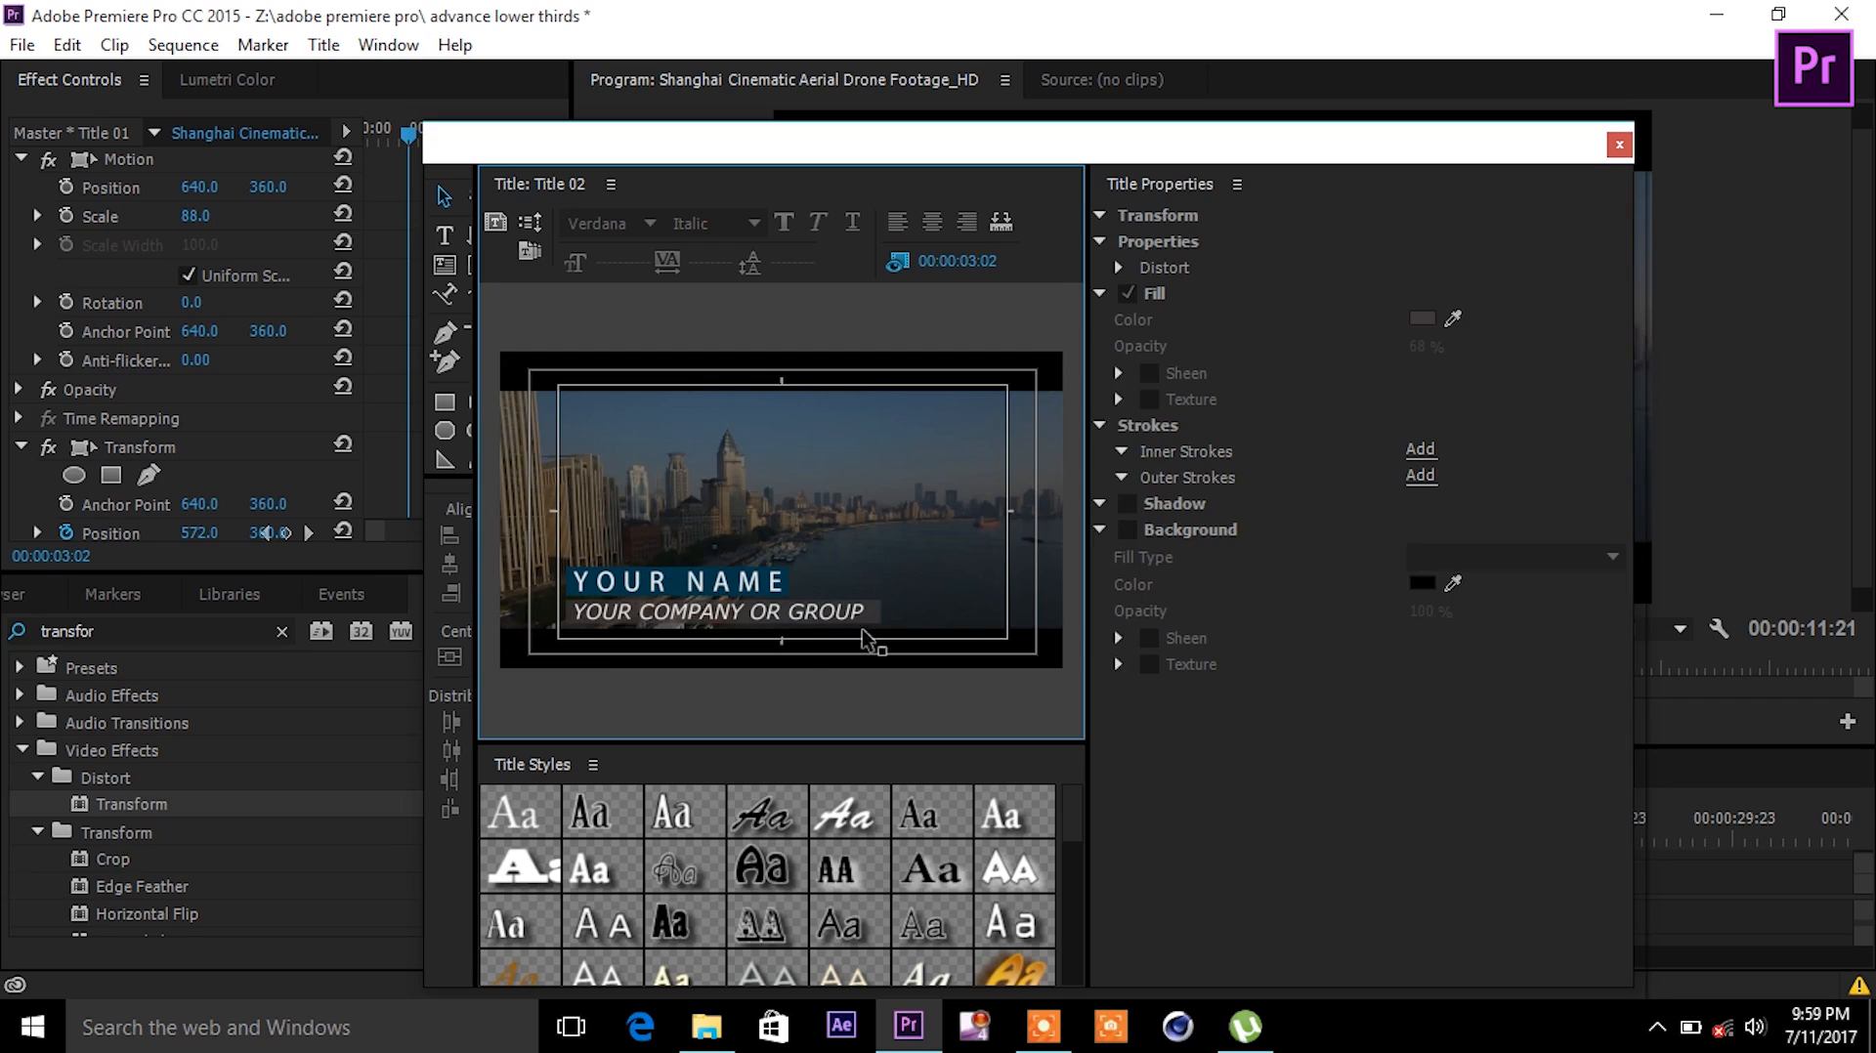
pyautogui.click(830, 616)
pyautogui.moveTo(1414, 568); pyautogui.dragTo(1419, 569)
pyautogui.click(1619, 144)
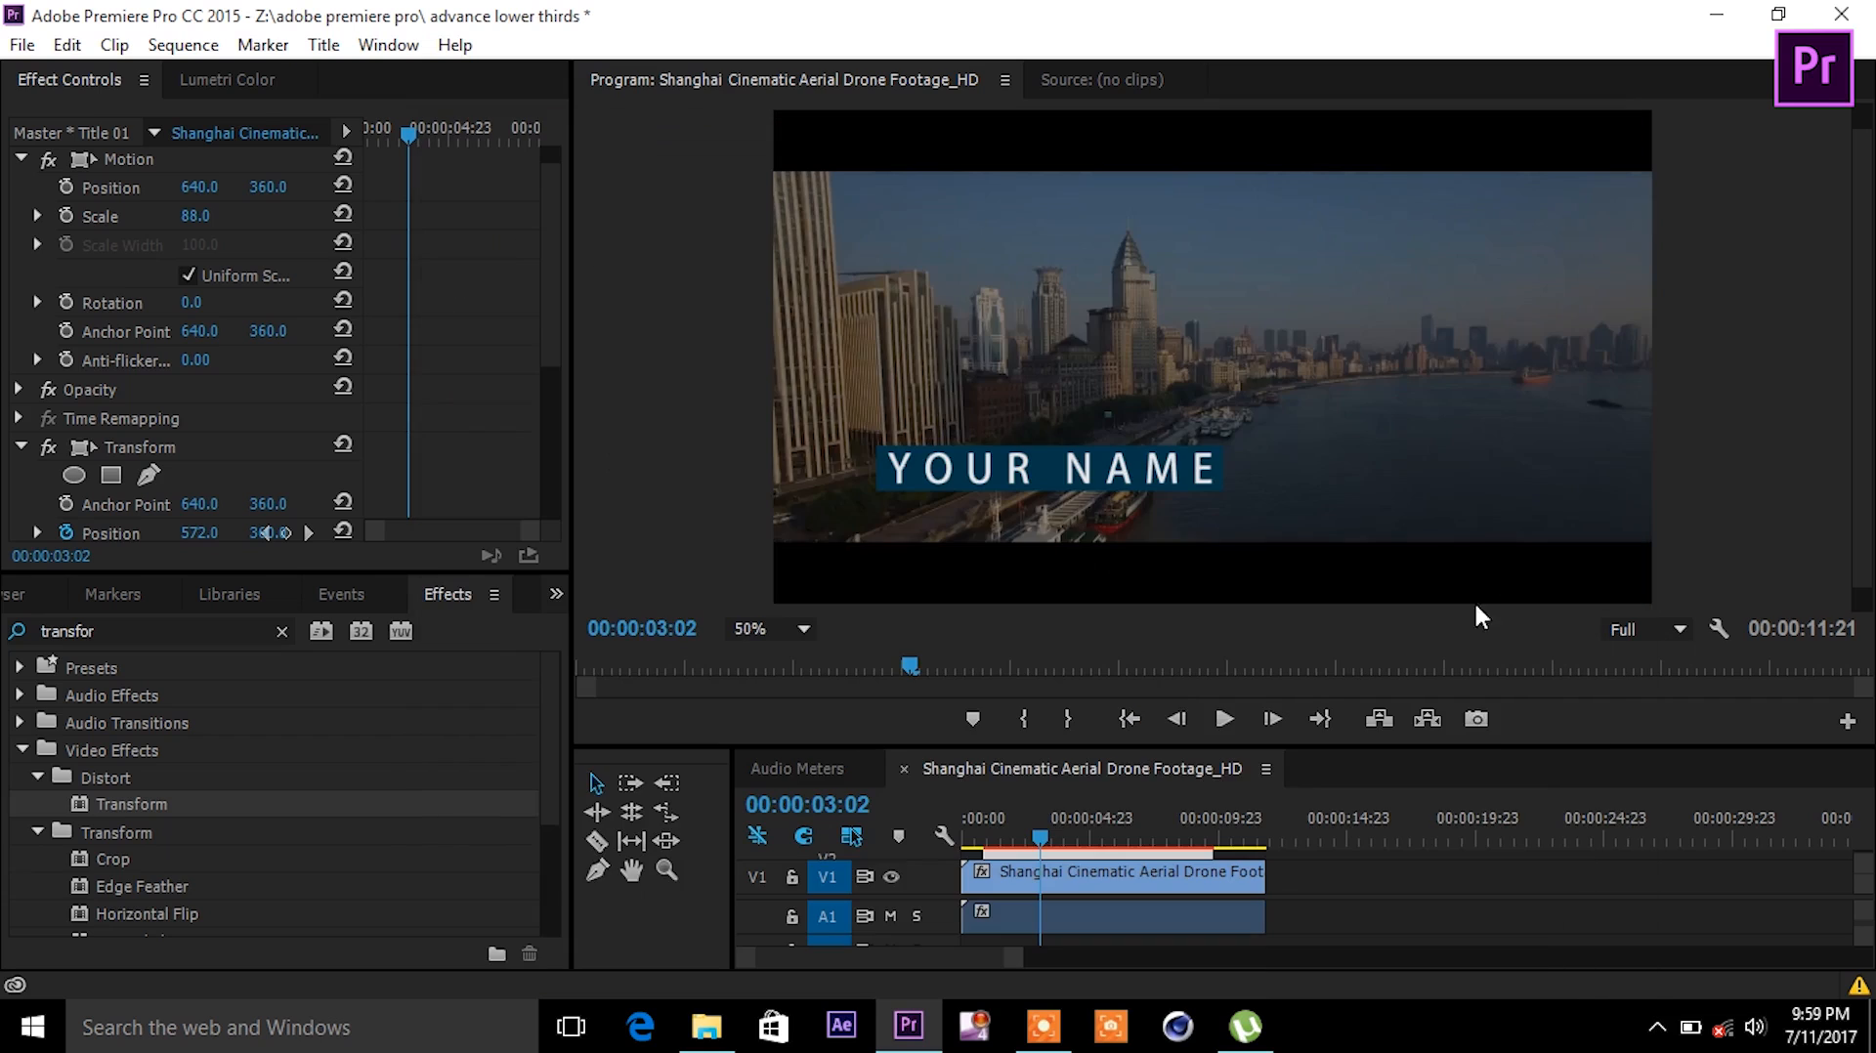
# - Place Title 02 on V3 above Title 01 and extend it to end with Title 01
pyautogui.moveTo(1459, 746); pyautogui.dragTo(1459, 536)
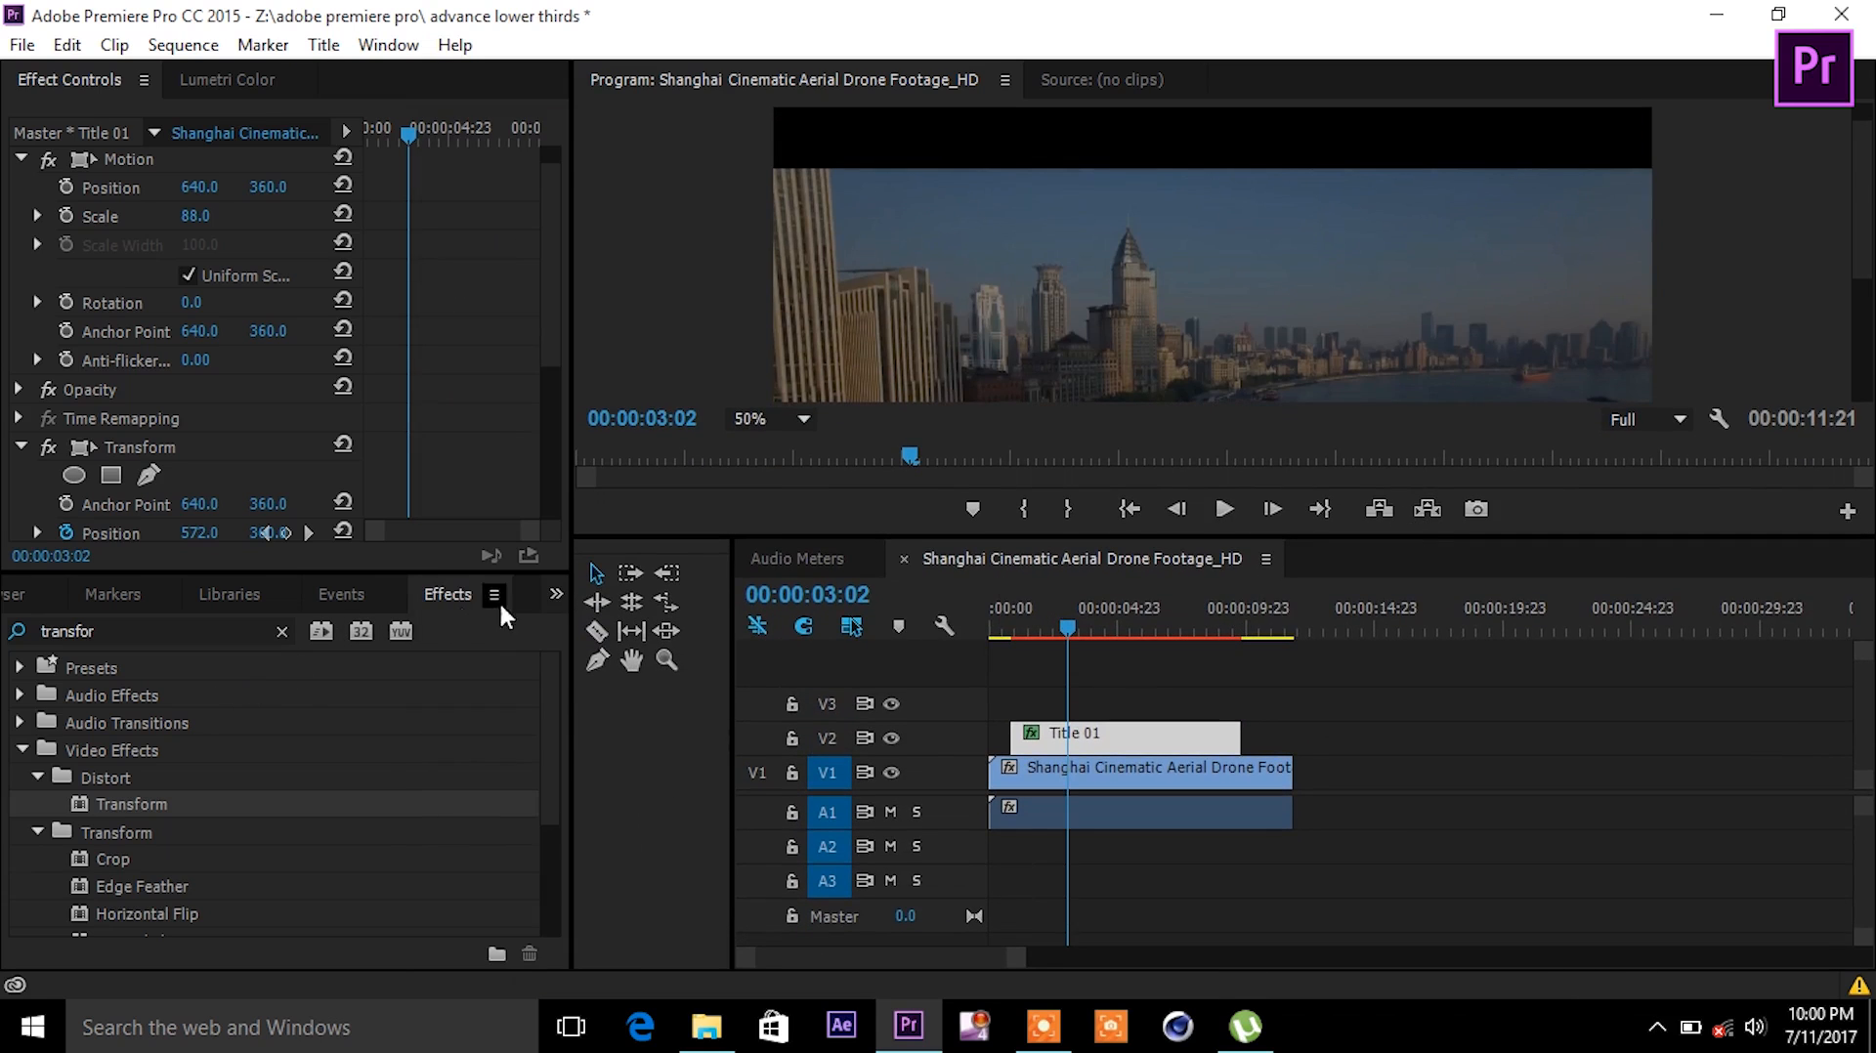
pyautogui.click(556, 593)
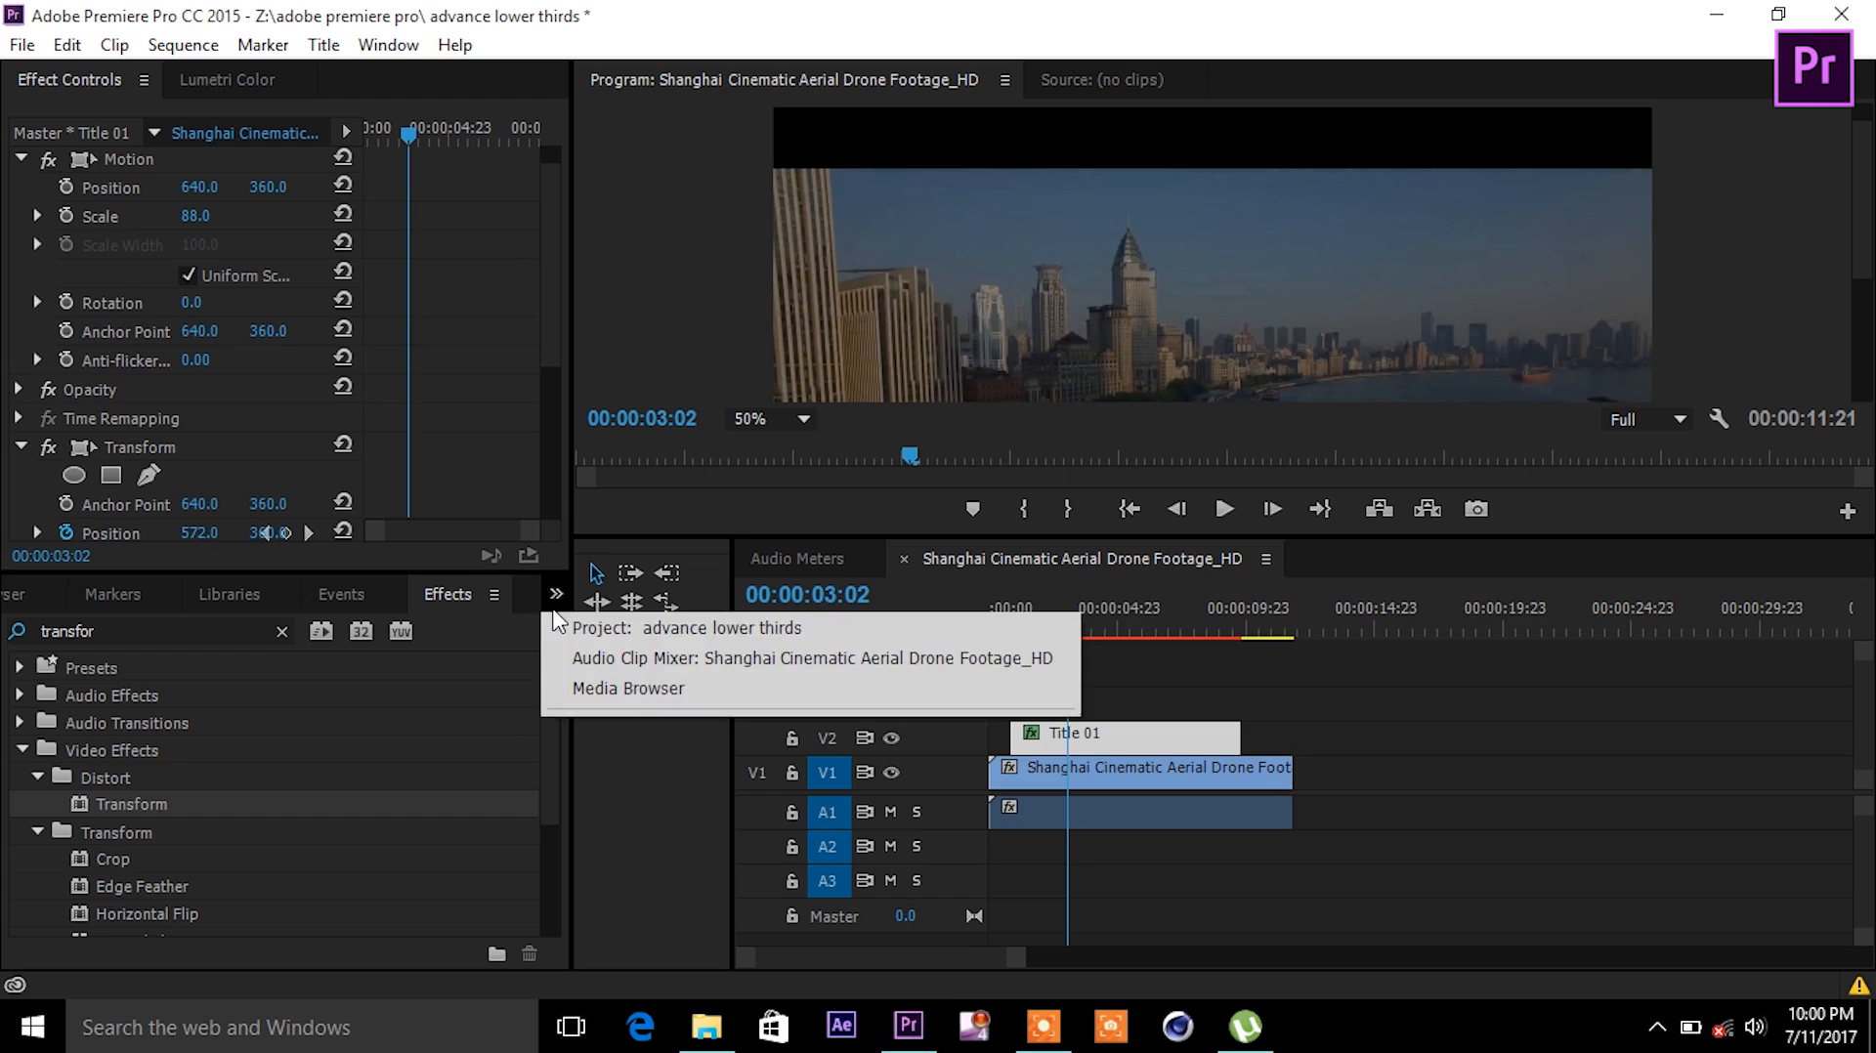
pyautogui.click(611, 628)
pyautogui.moveTo(420, 860); pyautogui.dragTo(1021, 721)
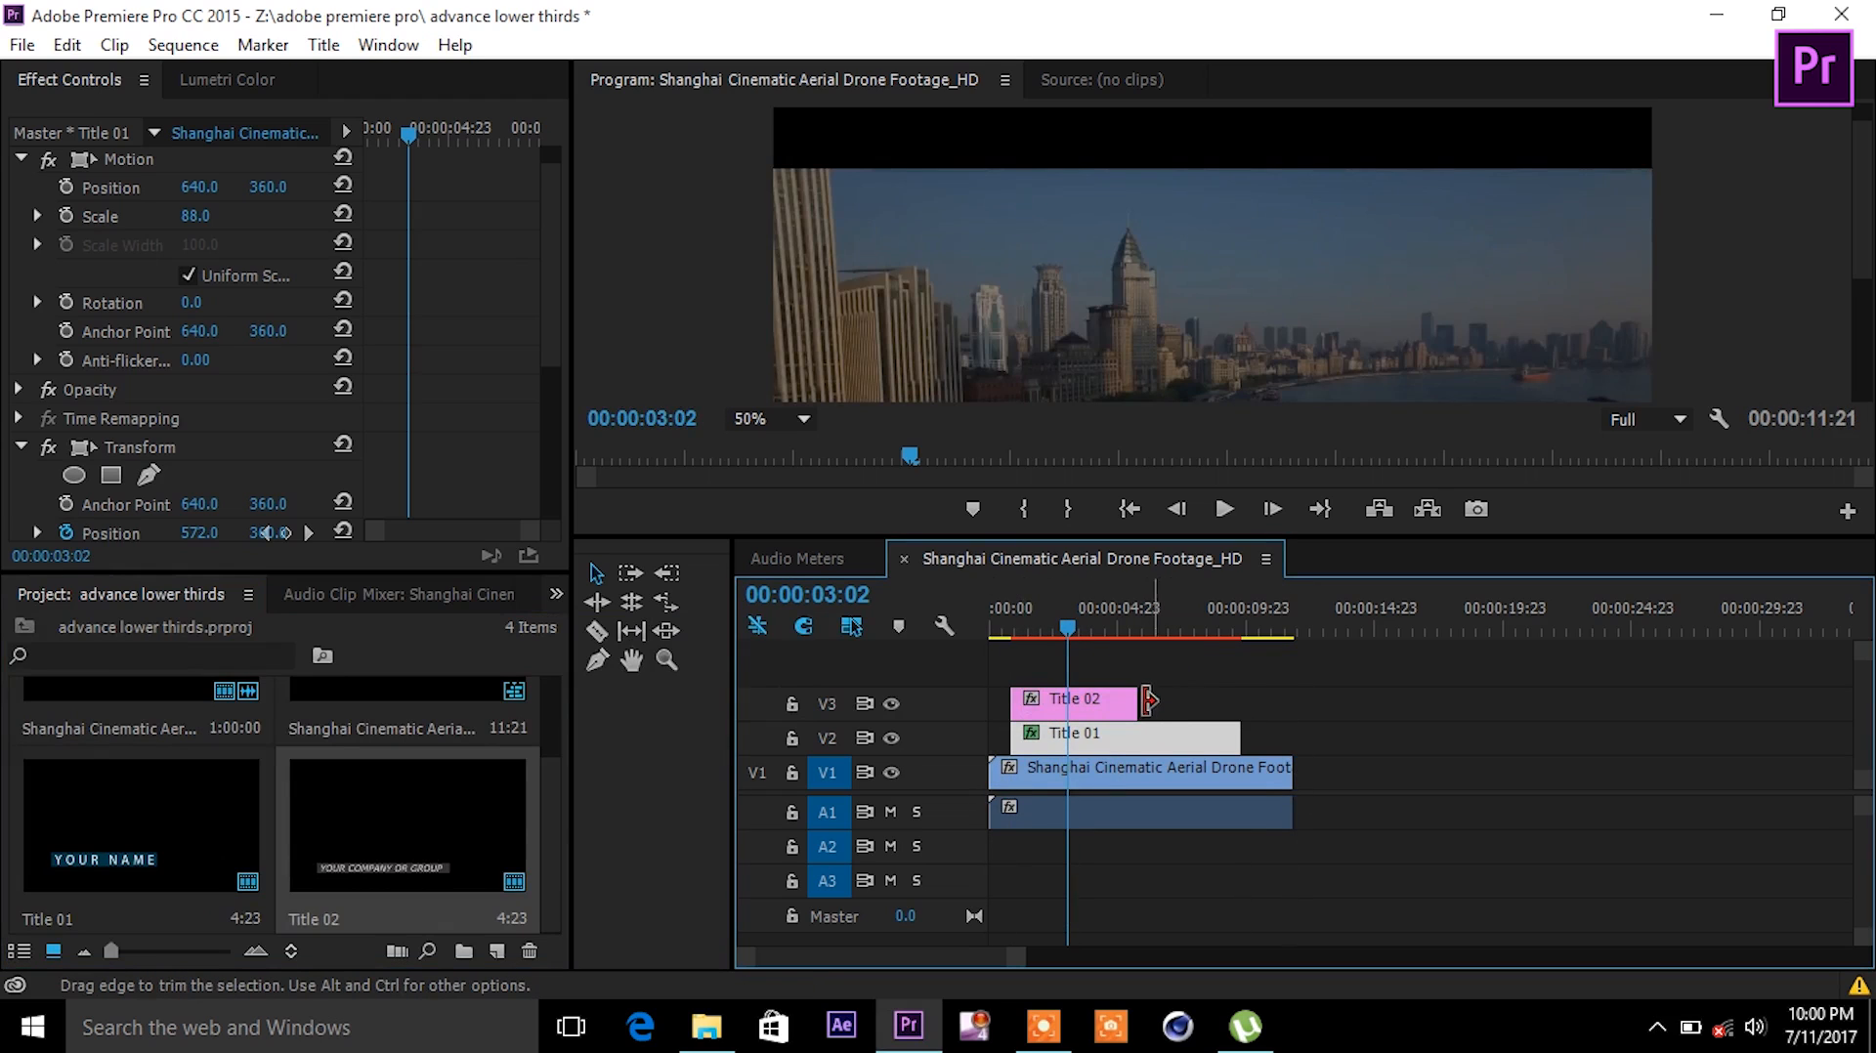
pyautogui.moveTo(1134, 703); pyautogui.dragTo(1239, 704)
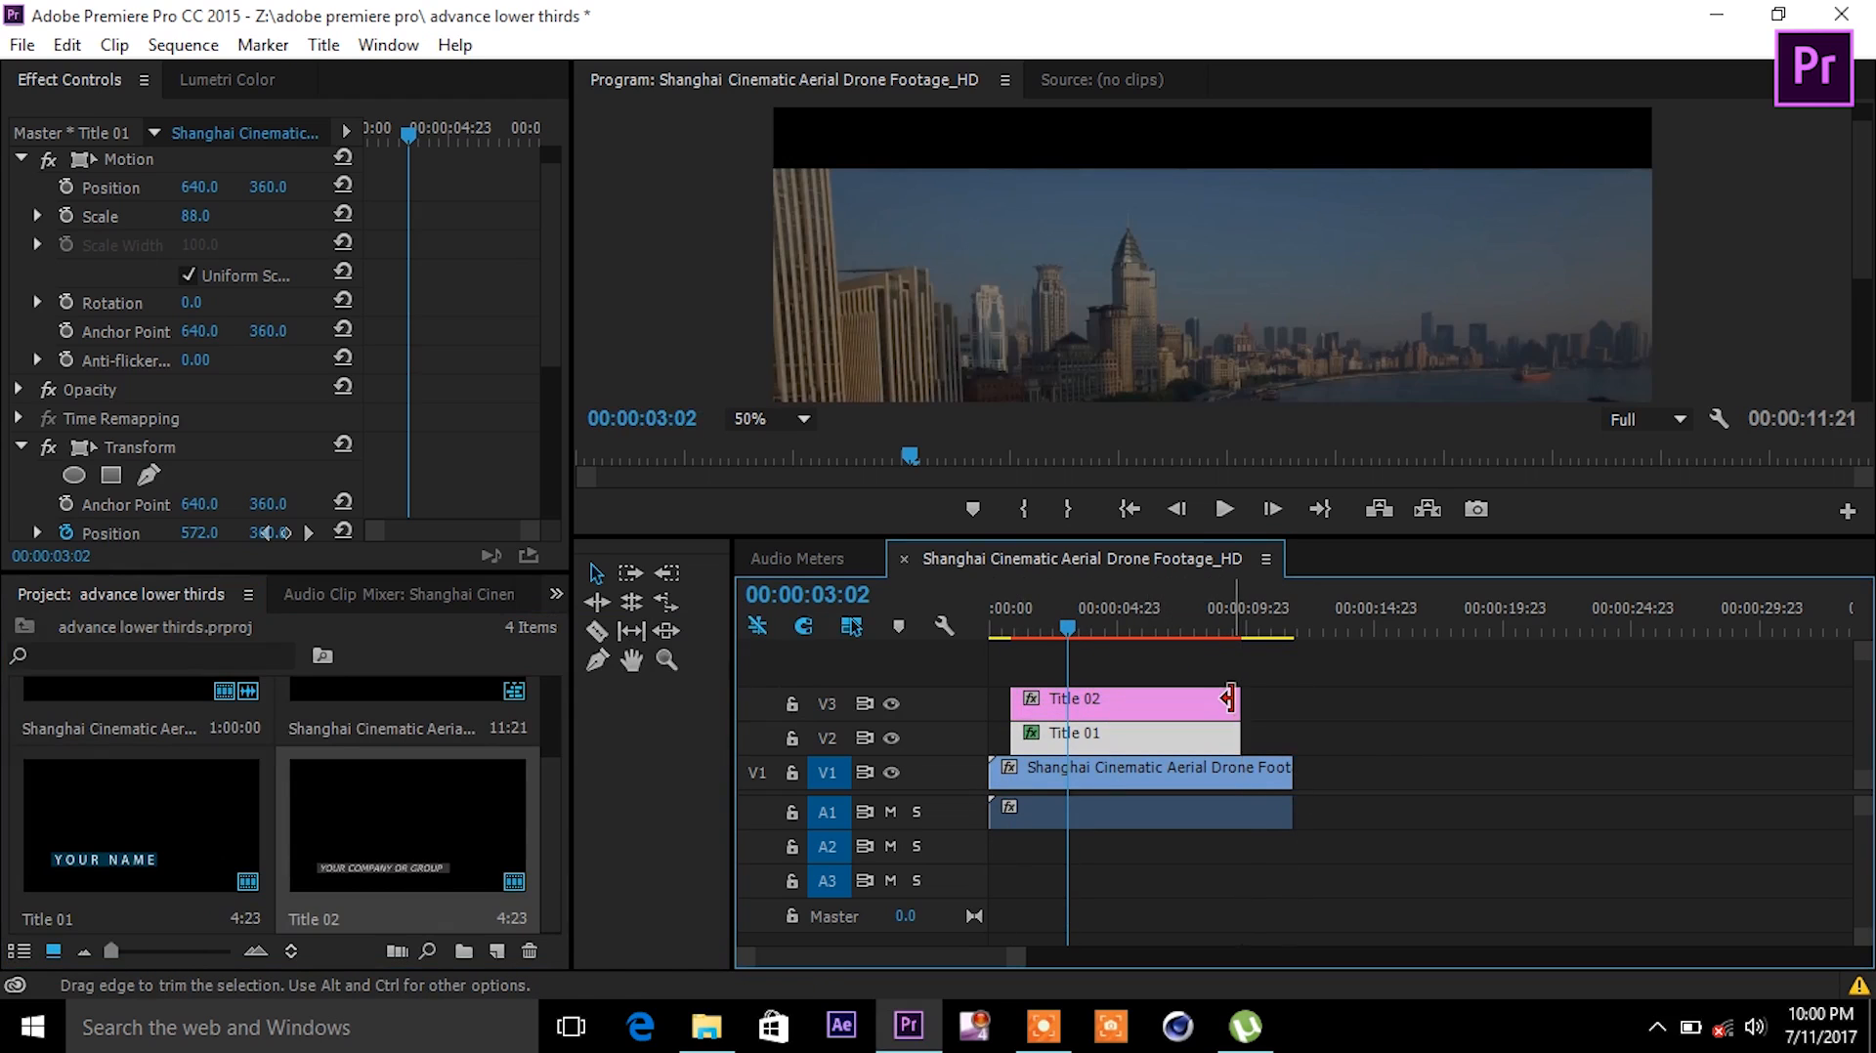
pyautogui.moveTo(1496, 539); pyautogui.dragTo(1547, 797)
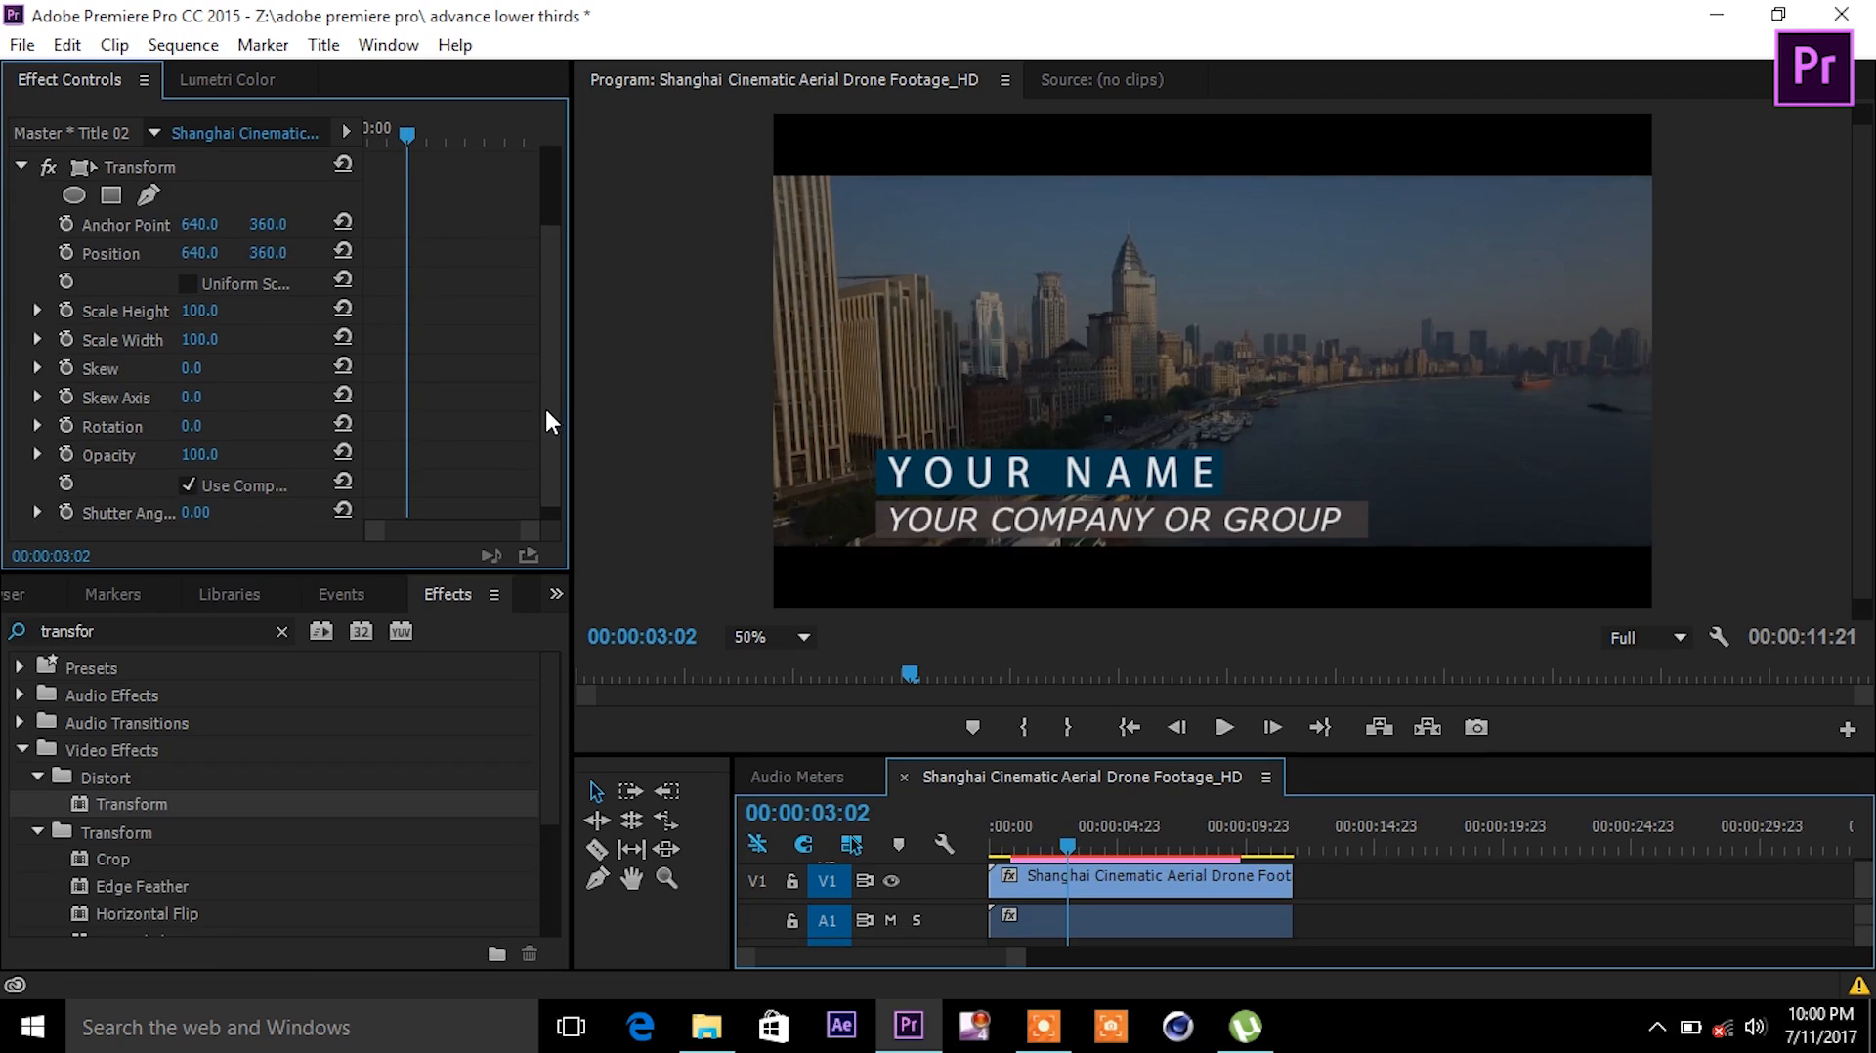
# - Keyframe Title 02's Transform Opacity from 0 at 01:22 to 98 at 02:07
pyautogui.scroll(-1, 544, 402)
pyautogui.scroll(-1, 547, 428)
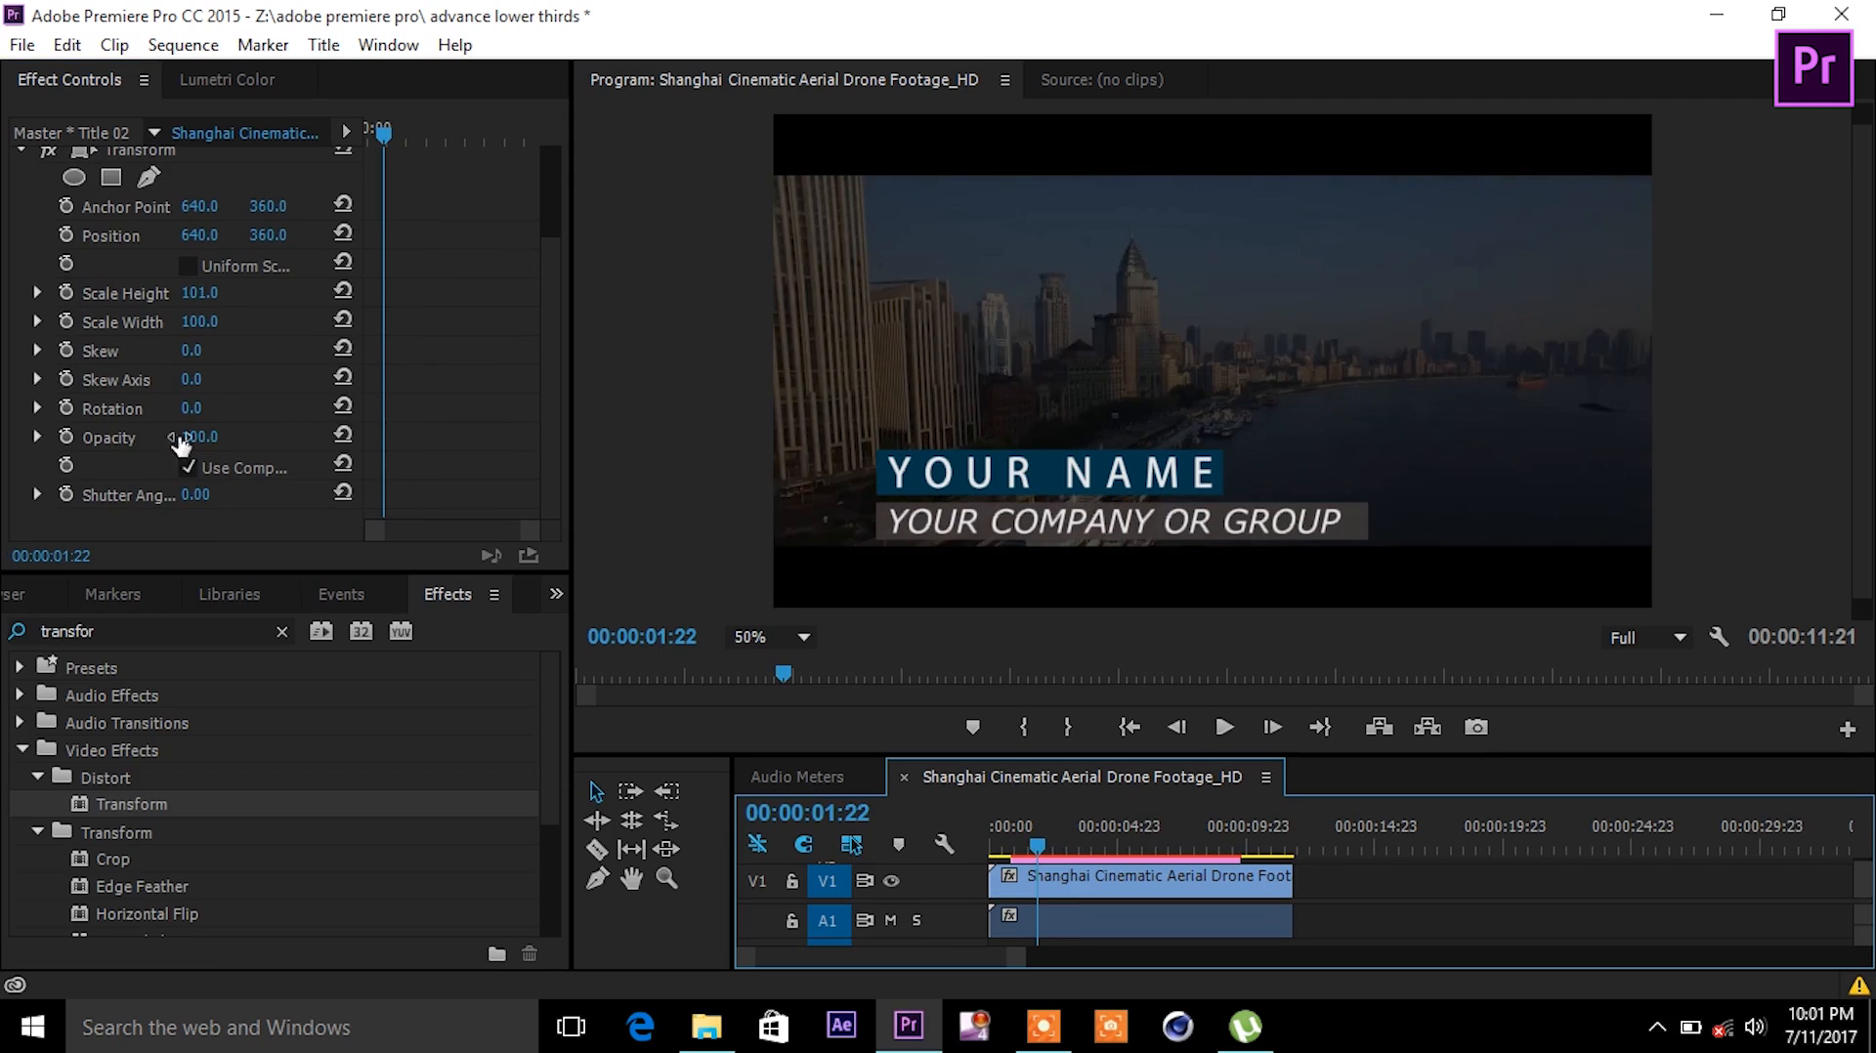
pyautogui.moveTo(196, 437); pyautogui.dragTo(167, 437)
pyautogui.moveTo(1039, 840)
pyautogui.mouseDown()
pyautogui.moveTo(1219, 853)
pyautogui.moveTo(1005, 840)
pyautogui.moveTo(1026, 812)
pyautogui.moveTo(1049, 824)
pyautogui.mouseUp()
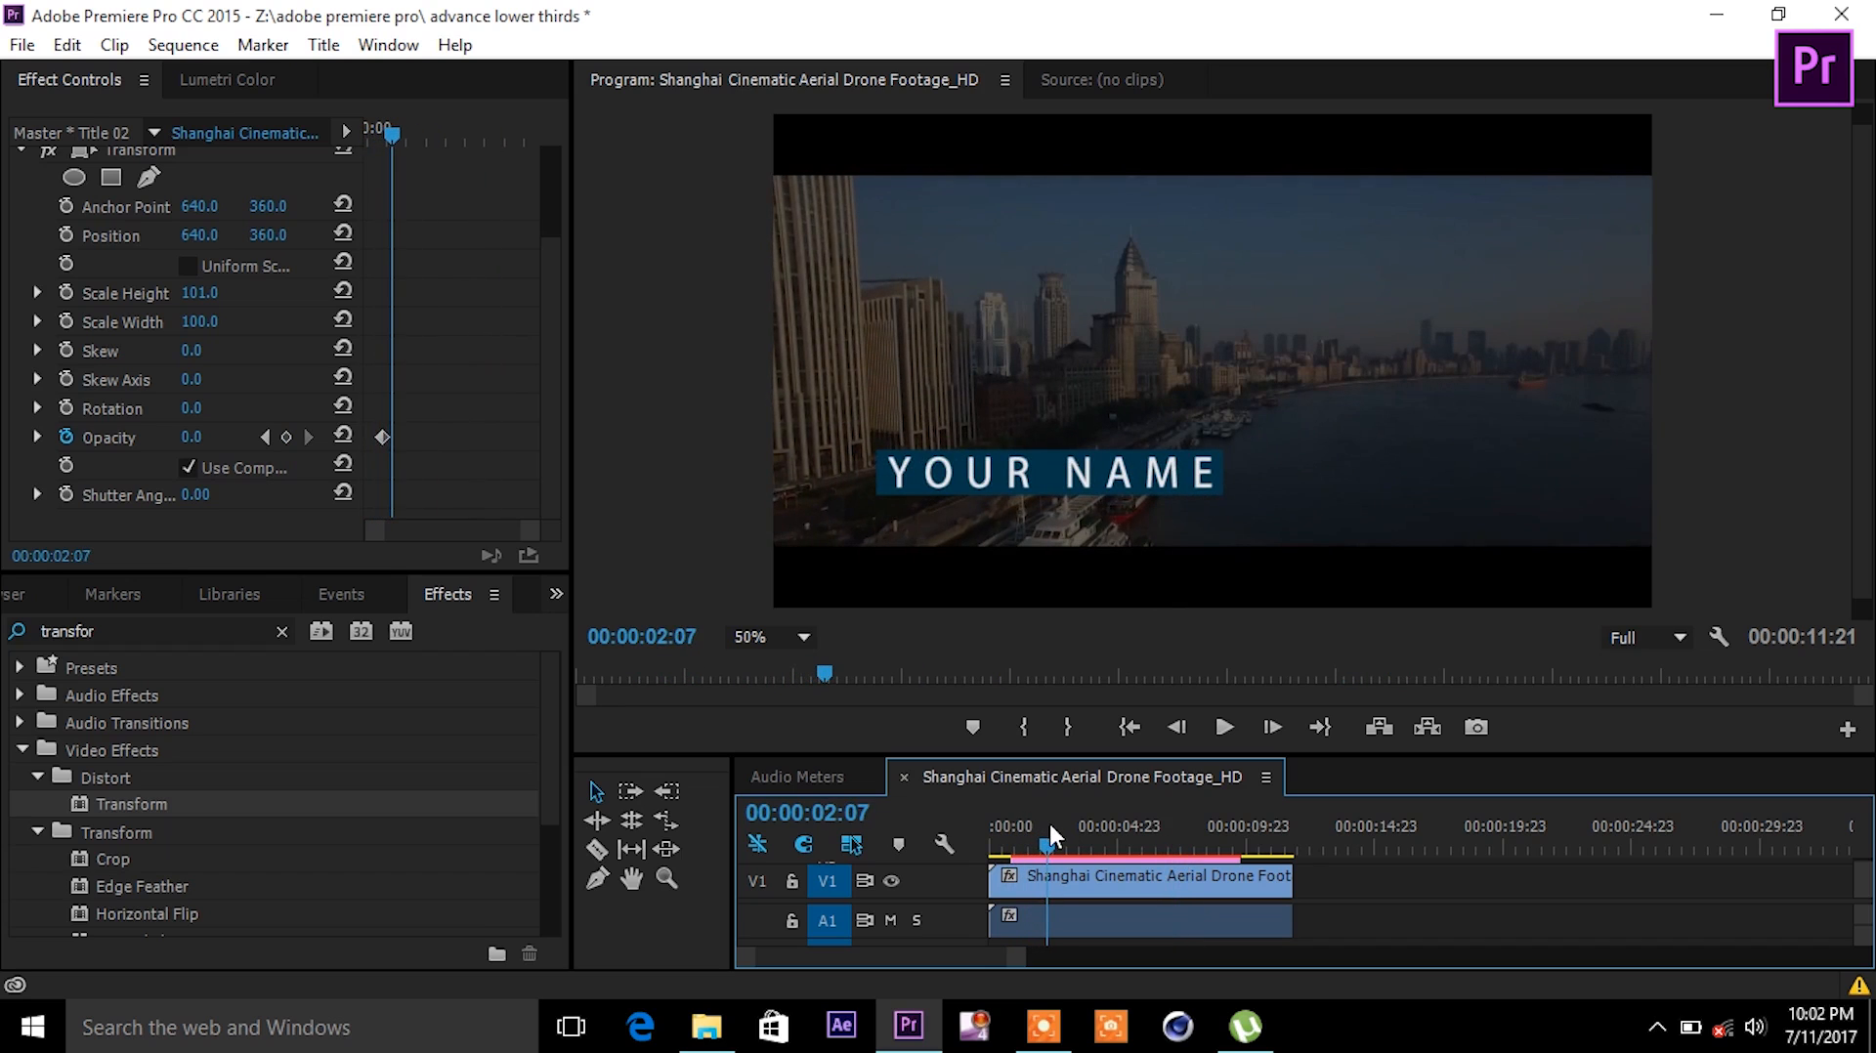
pyautogui.moveTo(192, 437); pyautogui.dragTo(235, 445)
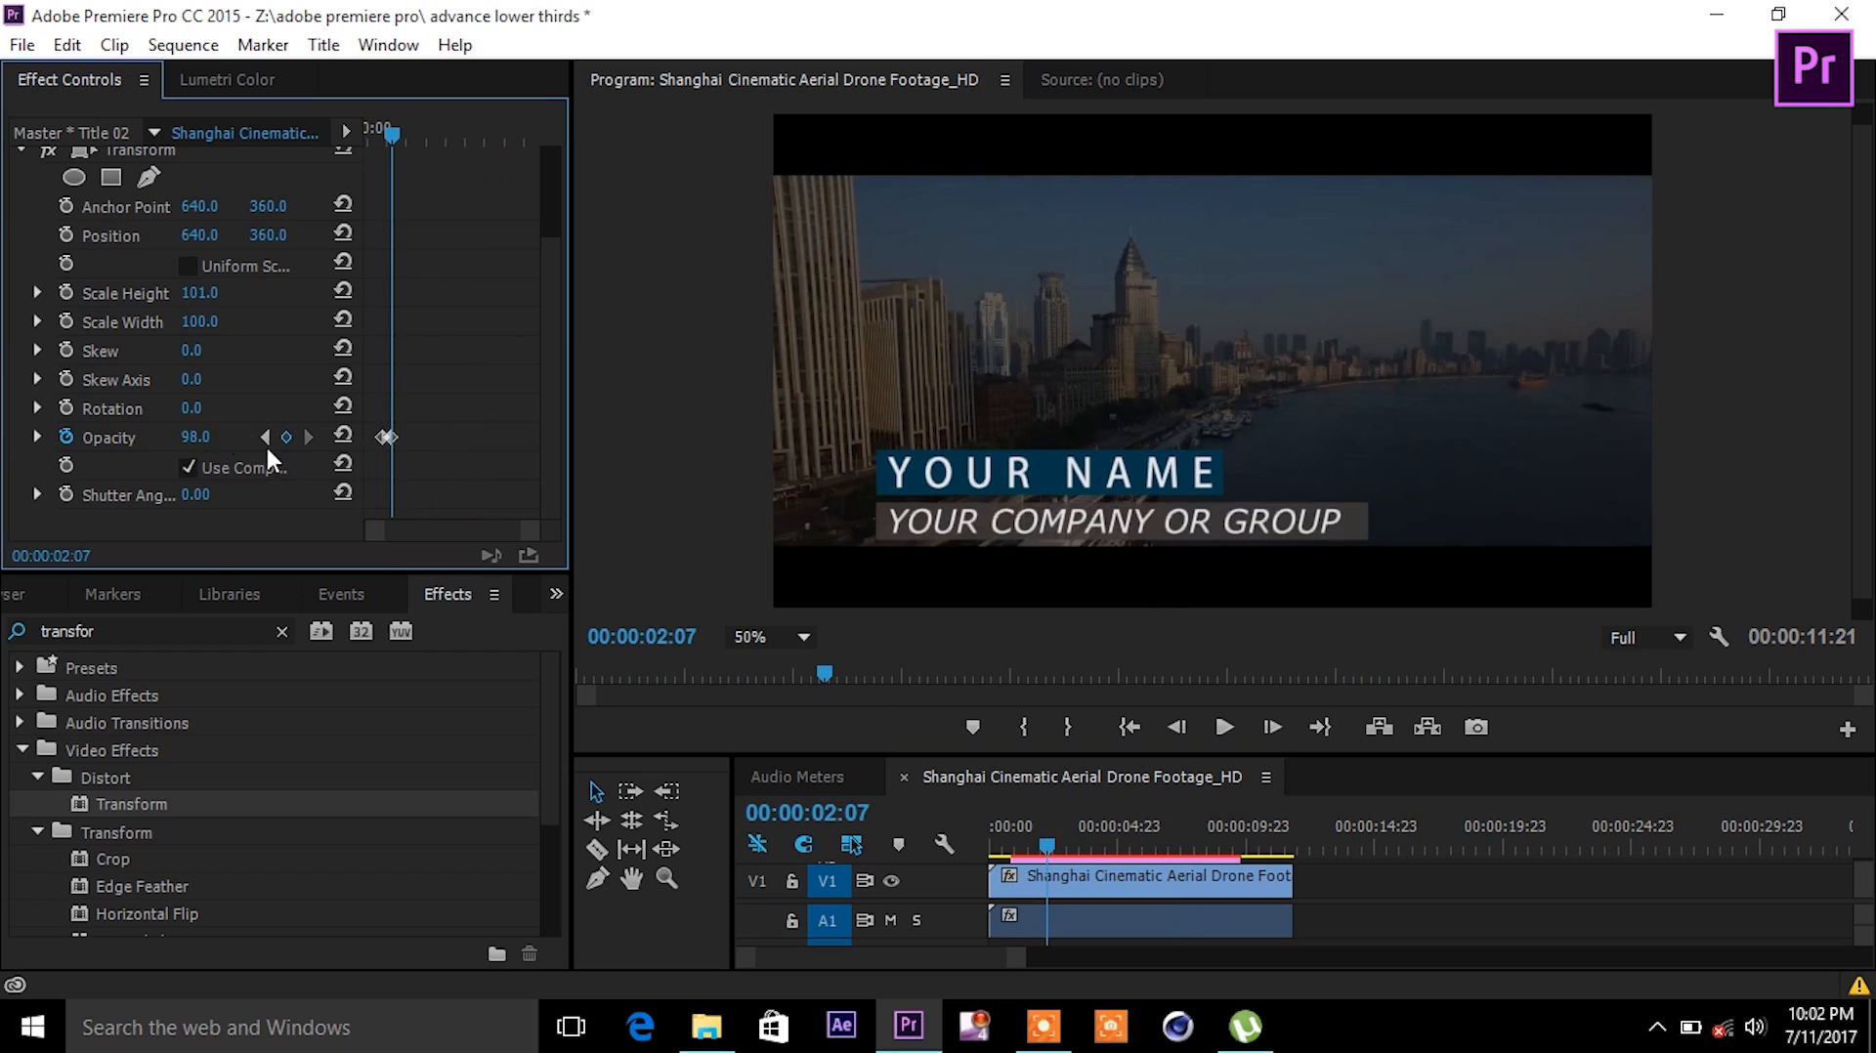
pyautogui.rightClick(395, 448)
# - Copy the 98 opacity keyframe to a later time and add a 0 opacity keyframe at 06:15
pyautogui.click(474, 367)
pyautogui.rightClick(395, 436)
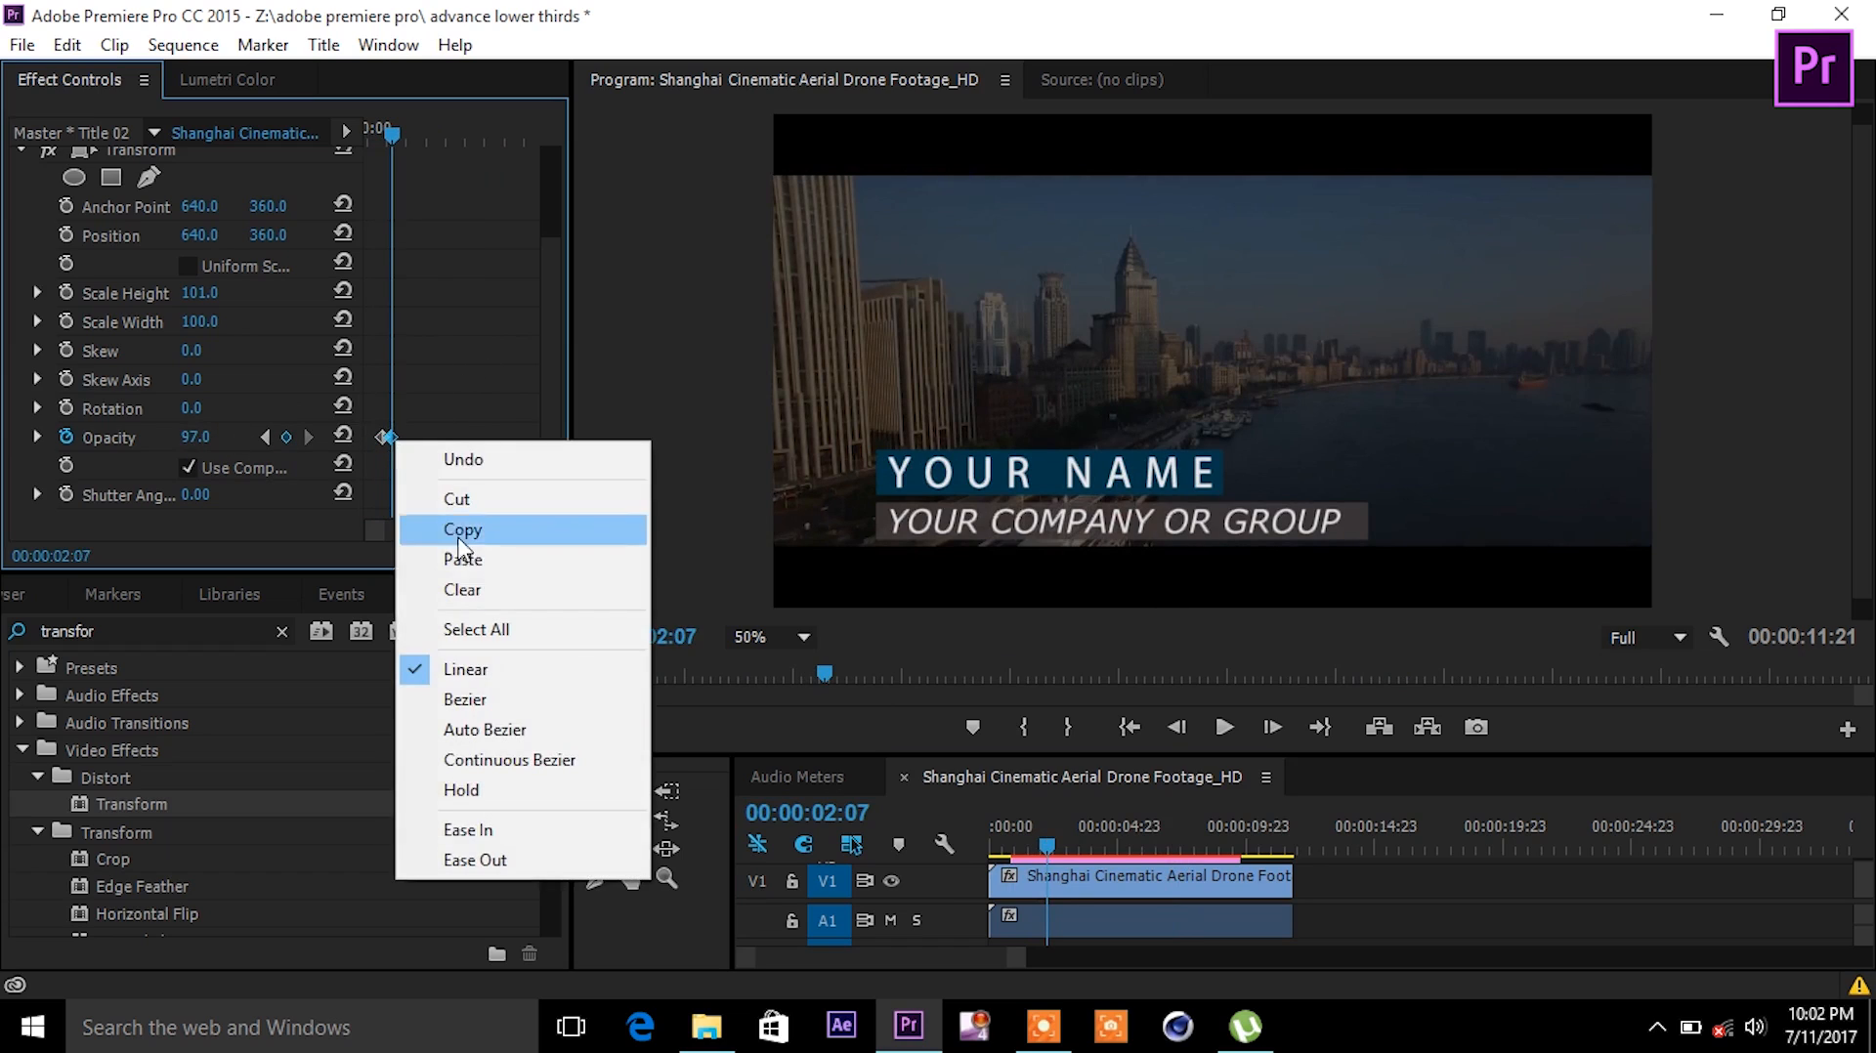
pyautogui.click(473, 533)
pyautogui.moveTo(389, 127); pyautogui.dragTo(435, 141)
pyautogui.rightClick(436, 437)
pyautogui.click(543, 548)
pyautogui.moveTo(444, 153)
pyautogui.mouseDown()
pyautogui.moveTo(479, 131)
pyautogui.moveTo(508, 151)
pyautogui.moveTo(473, 132)
pyautogui.mouseUp()
pyautogui.moveTo(453, 437); pyautogui.dragTo(461, 440)
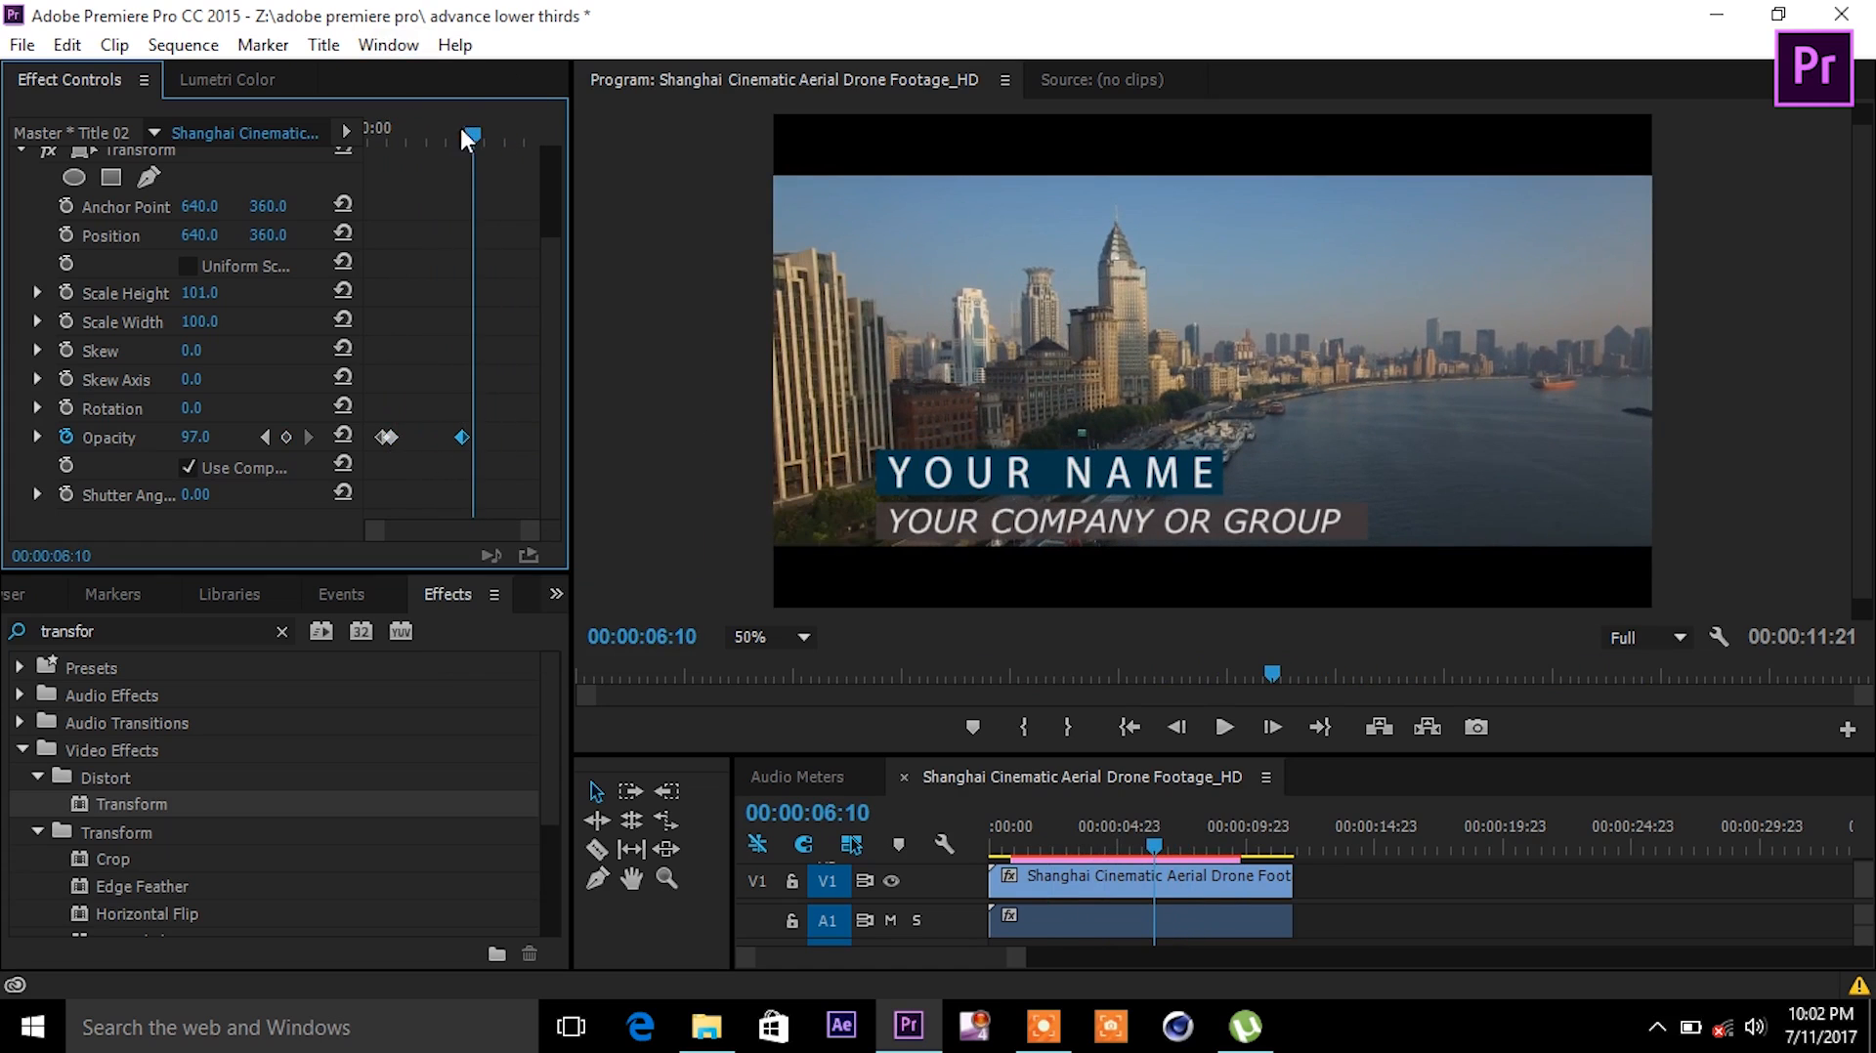
pyautogui.moveTo(469, 130); pyautogui.dragTo(473, 137)
pyautogui.moveTo(203, 442); pyautogui.dragTo(147, 442)
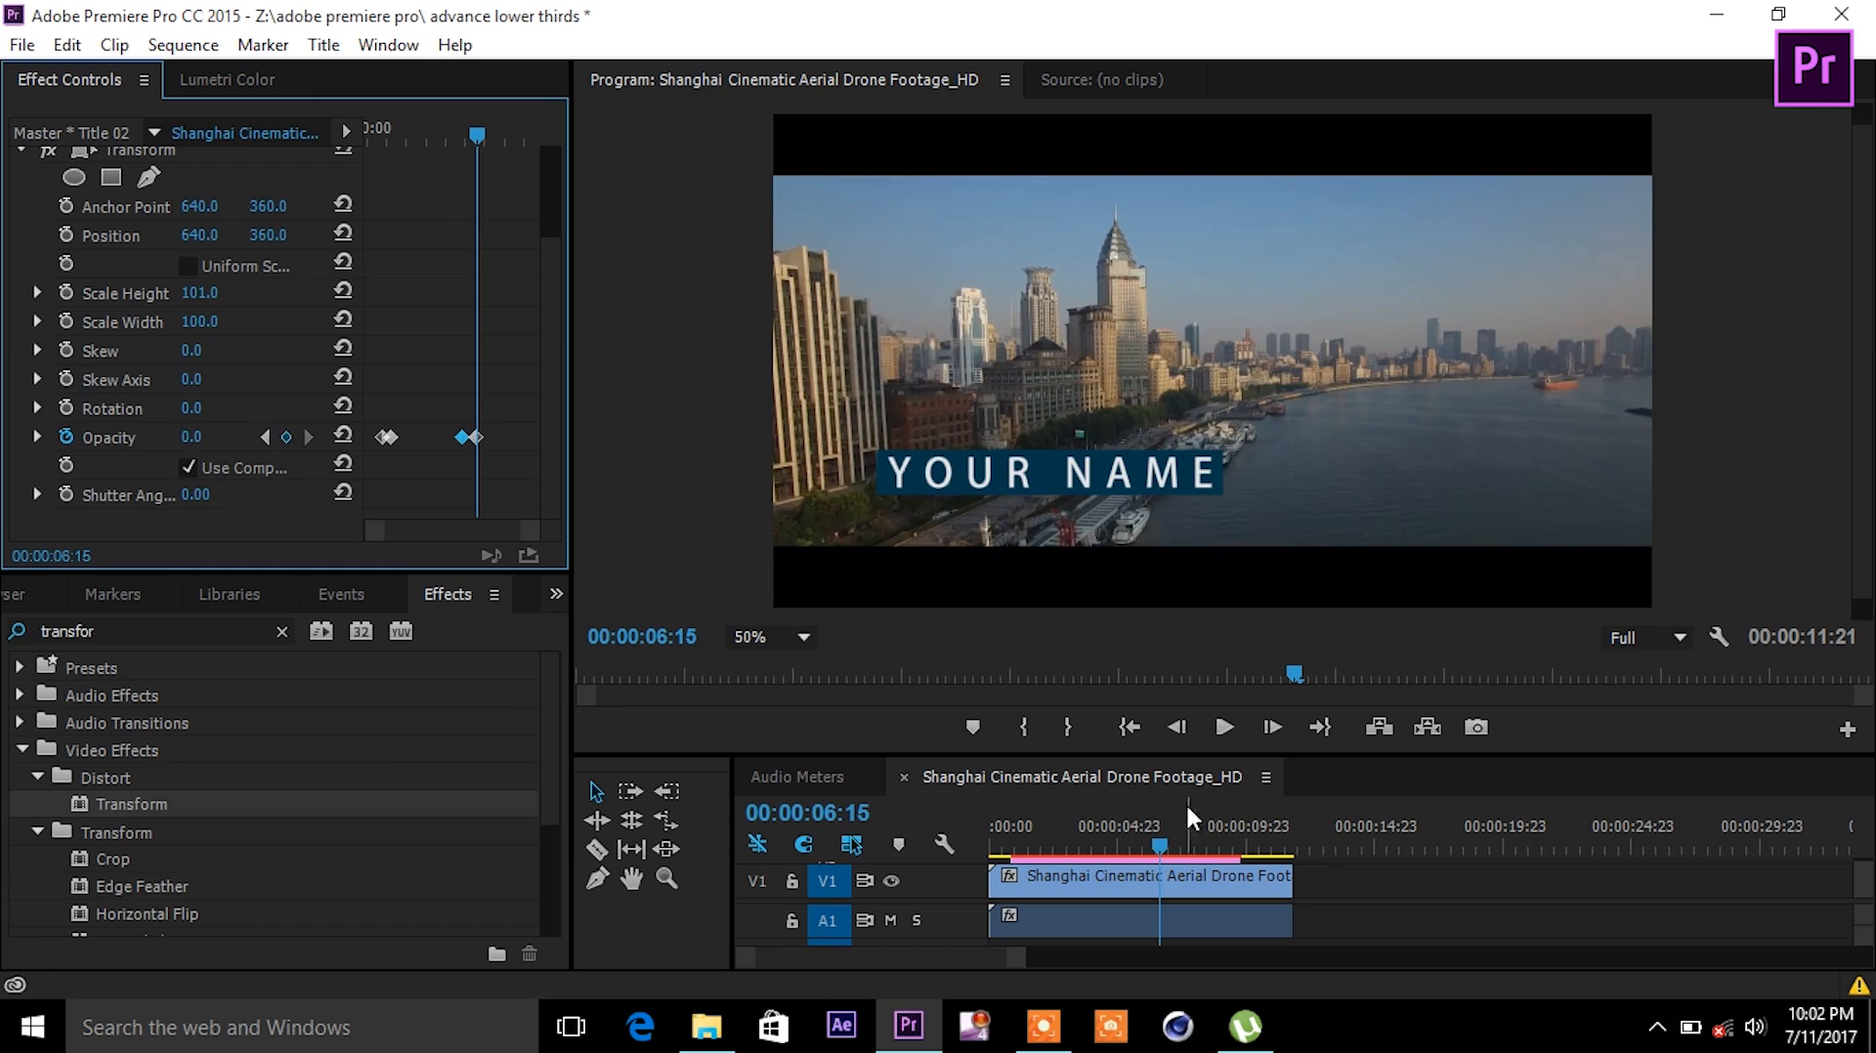
# - Preview the fade, then apply Ease In to all the opacity keyframes
pyautogui.moveTo(1189, 813); pyautogui.dragTo(986, 817)
pyautogui.press('space')
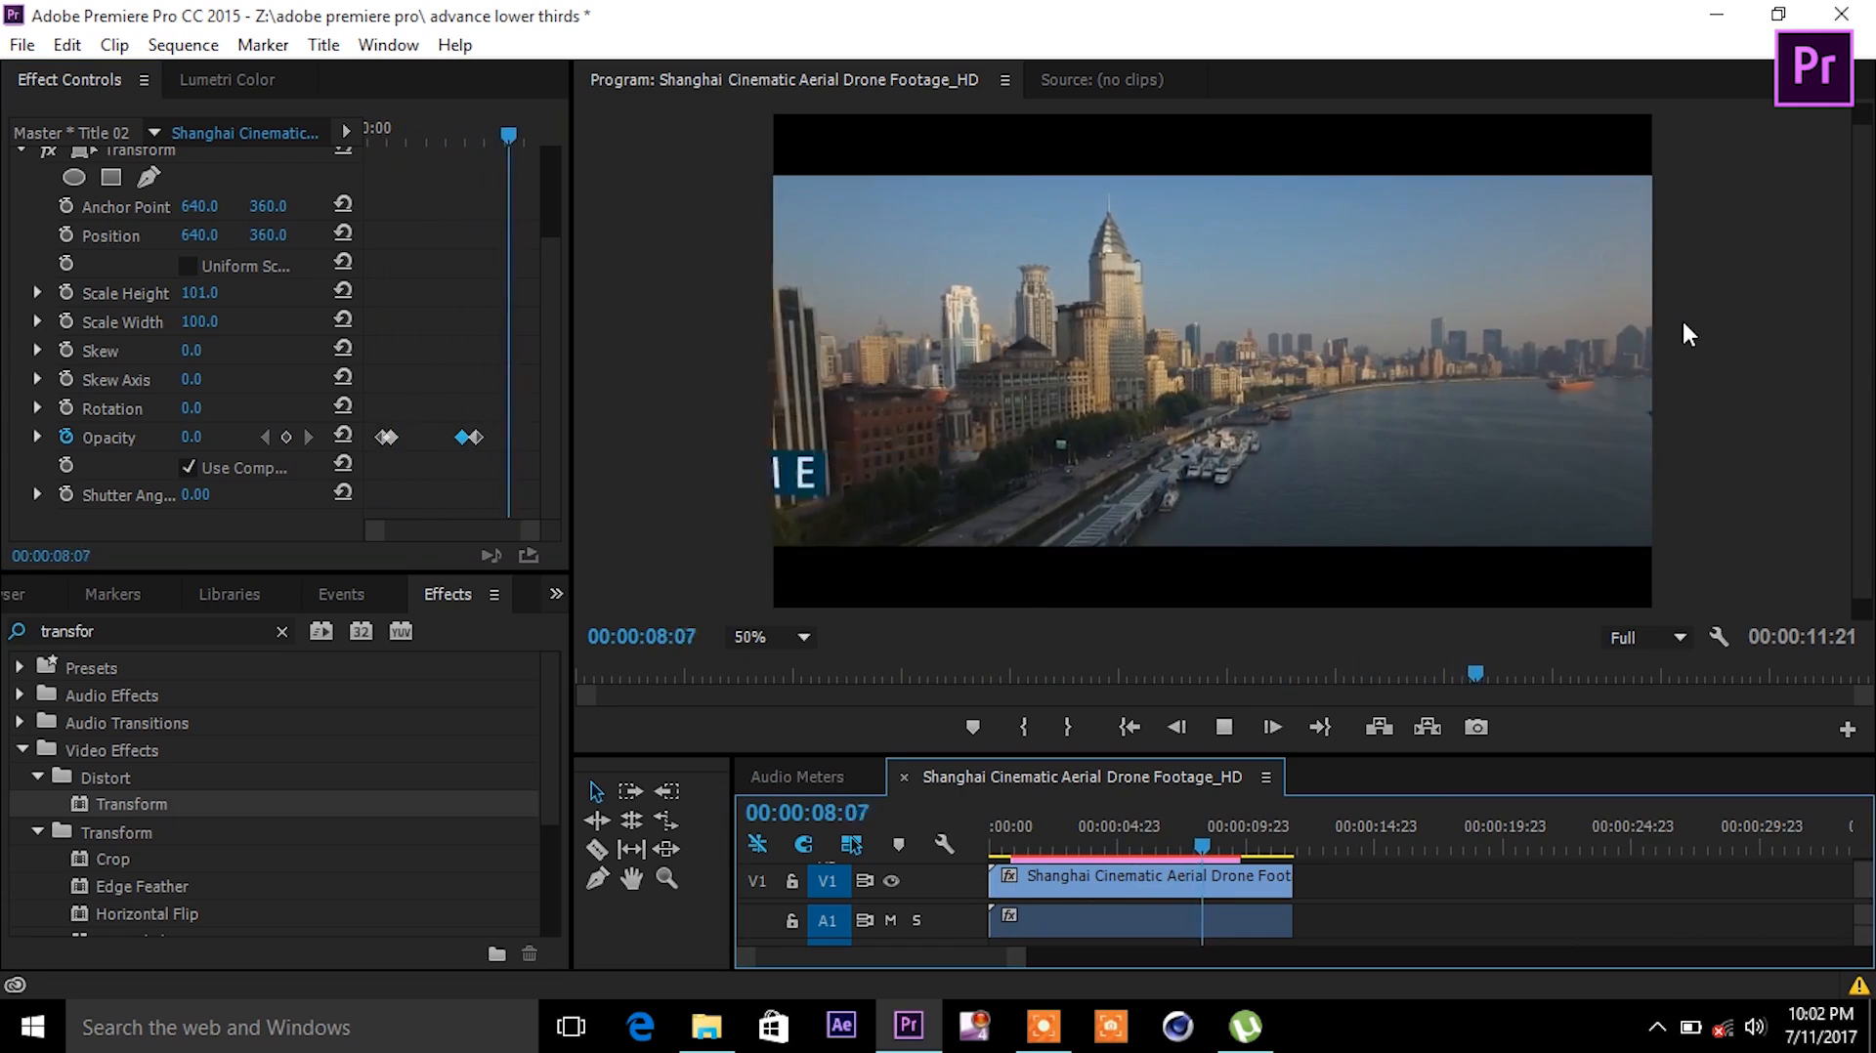
pyautogui.press('space')
pyautogui.moveTo(493, 391); pyautogui.dragTo(342, 476)
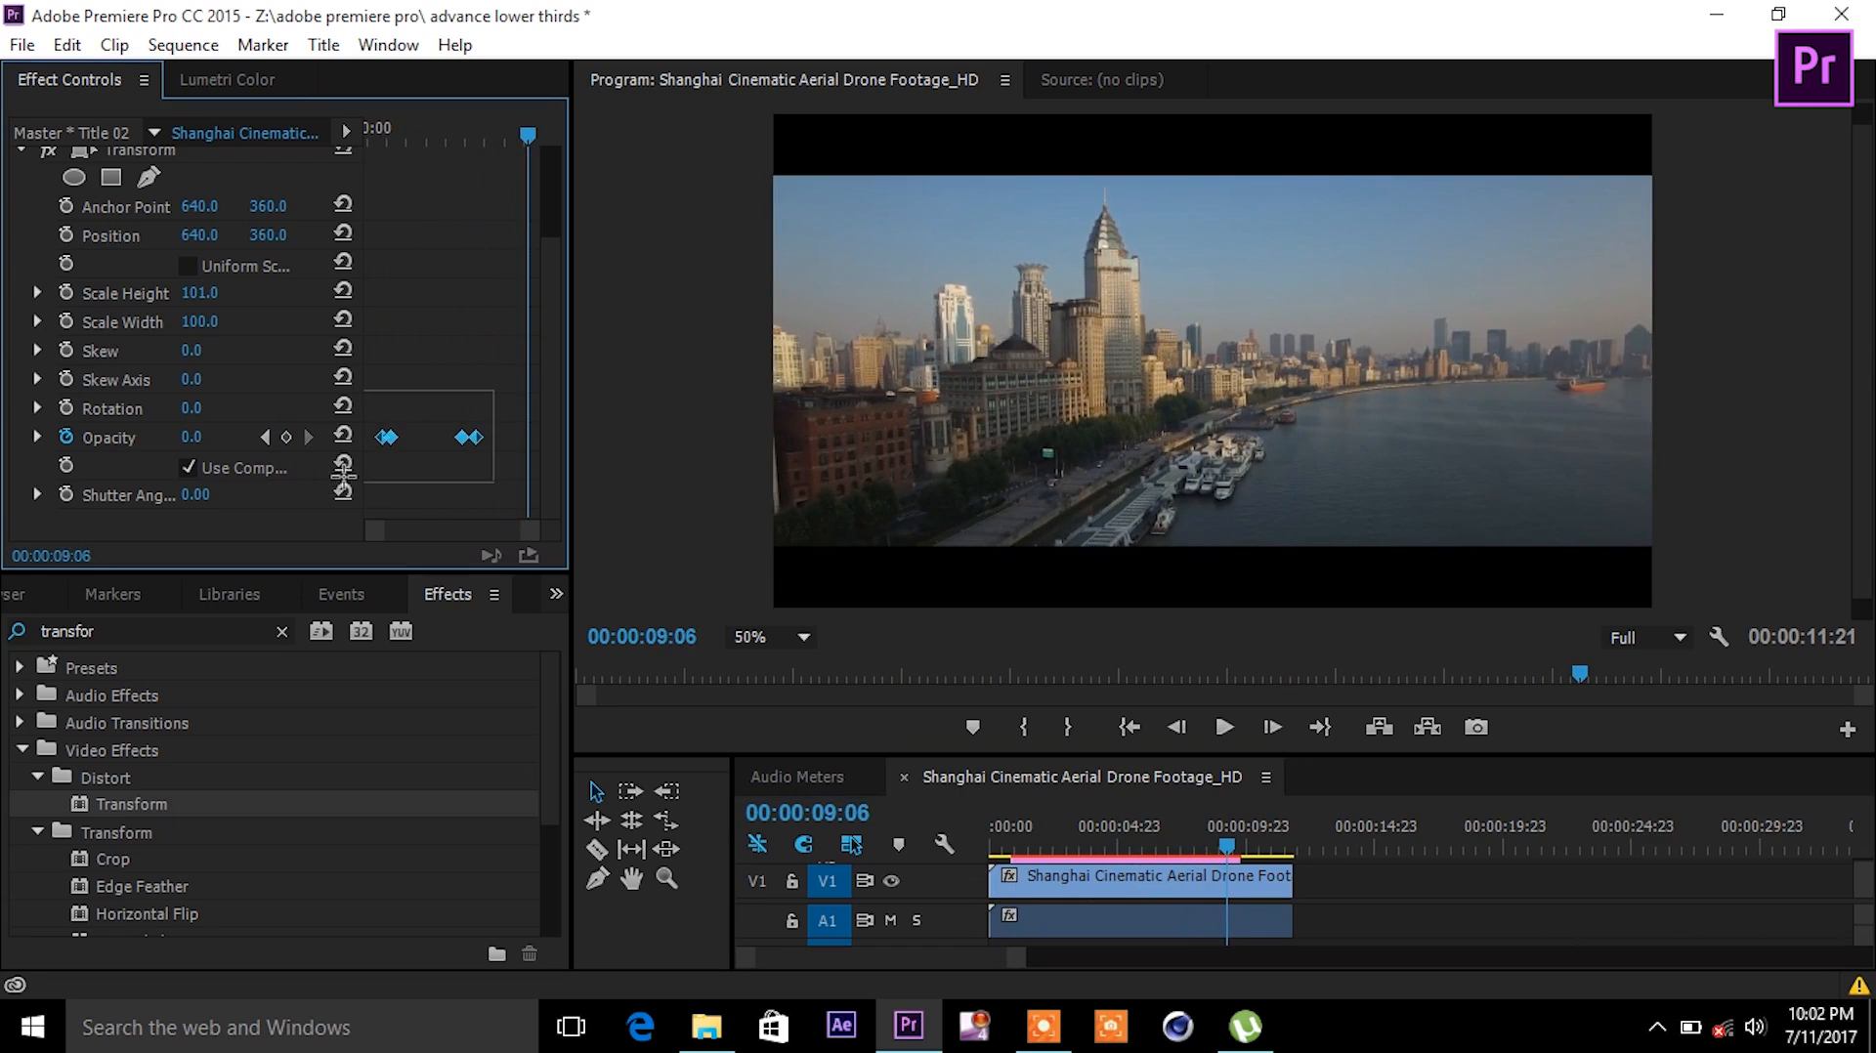
pyautogui.rightClick(476, 441)
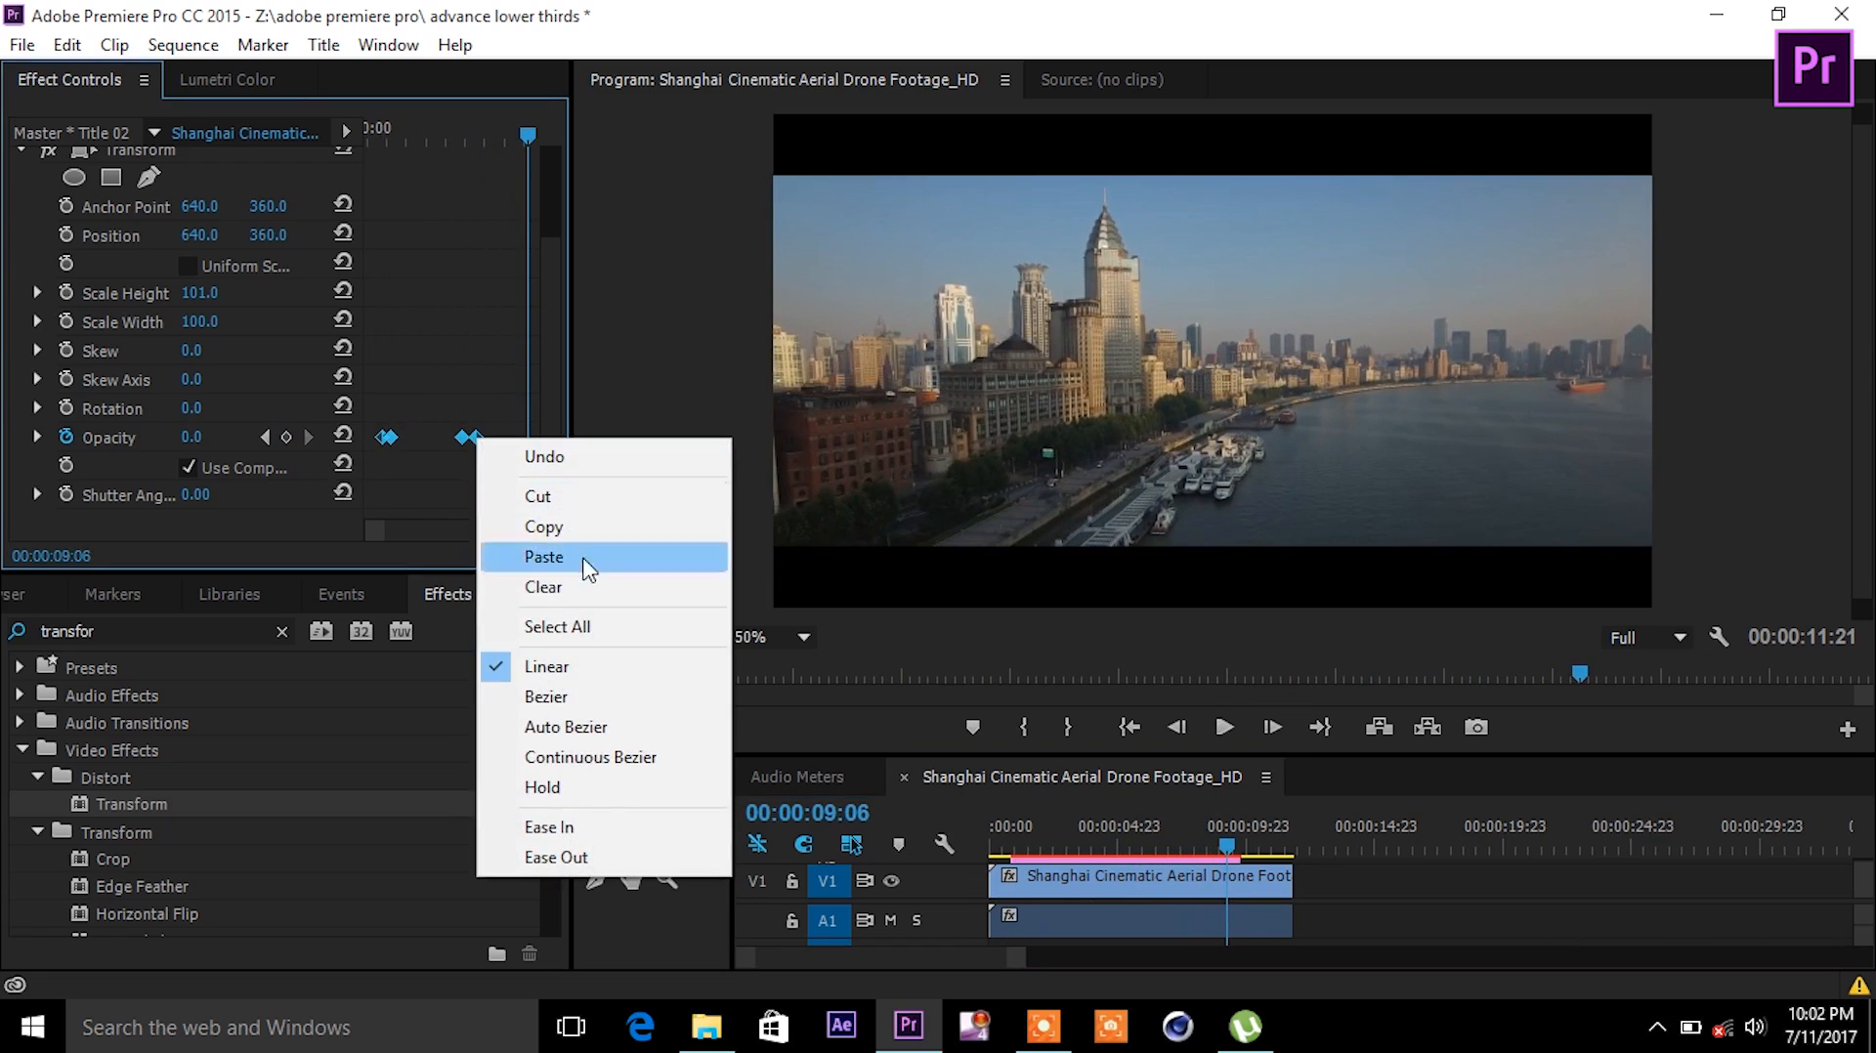
pyautogui.click(603, 830)
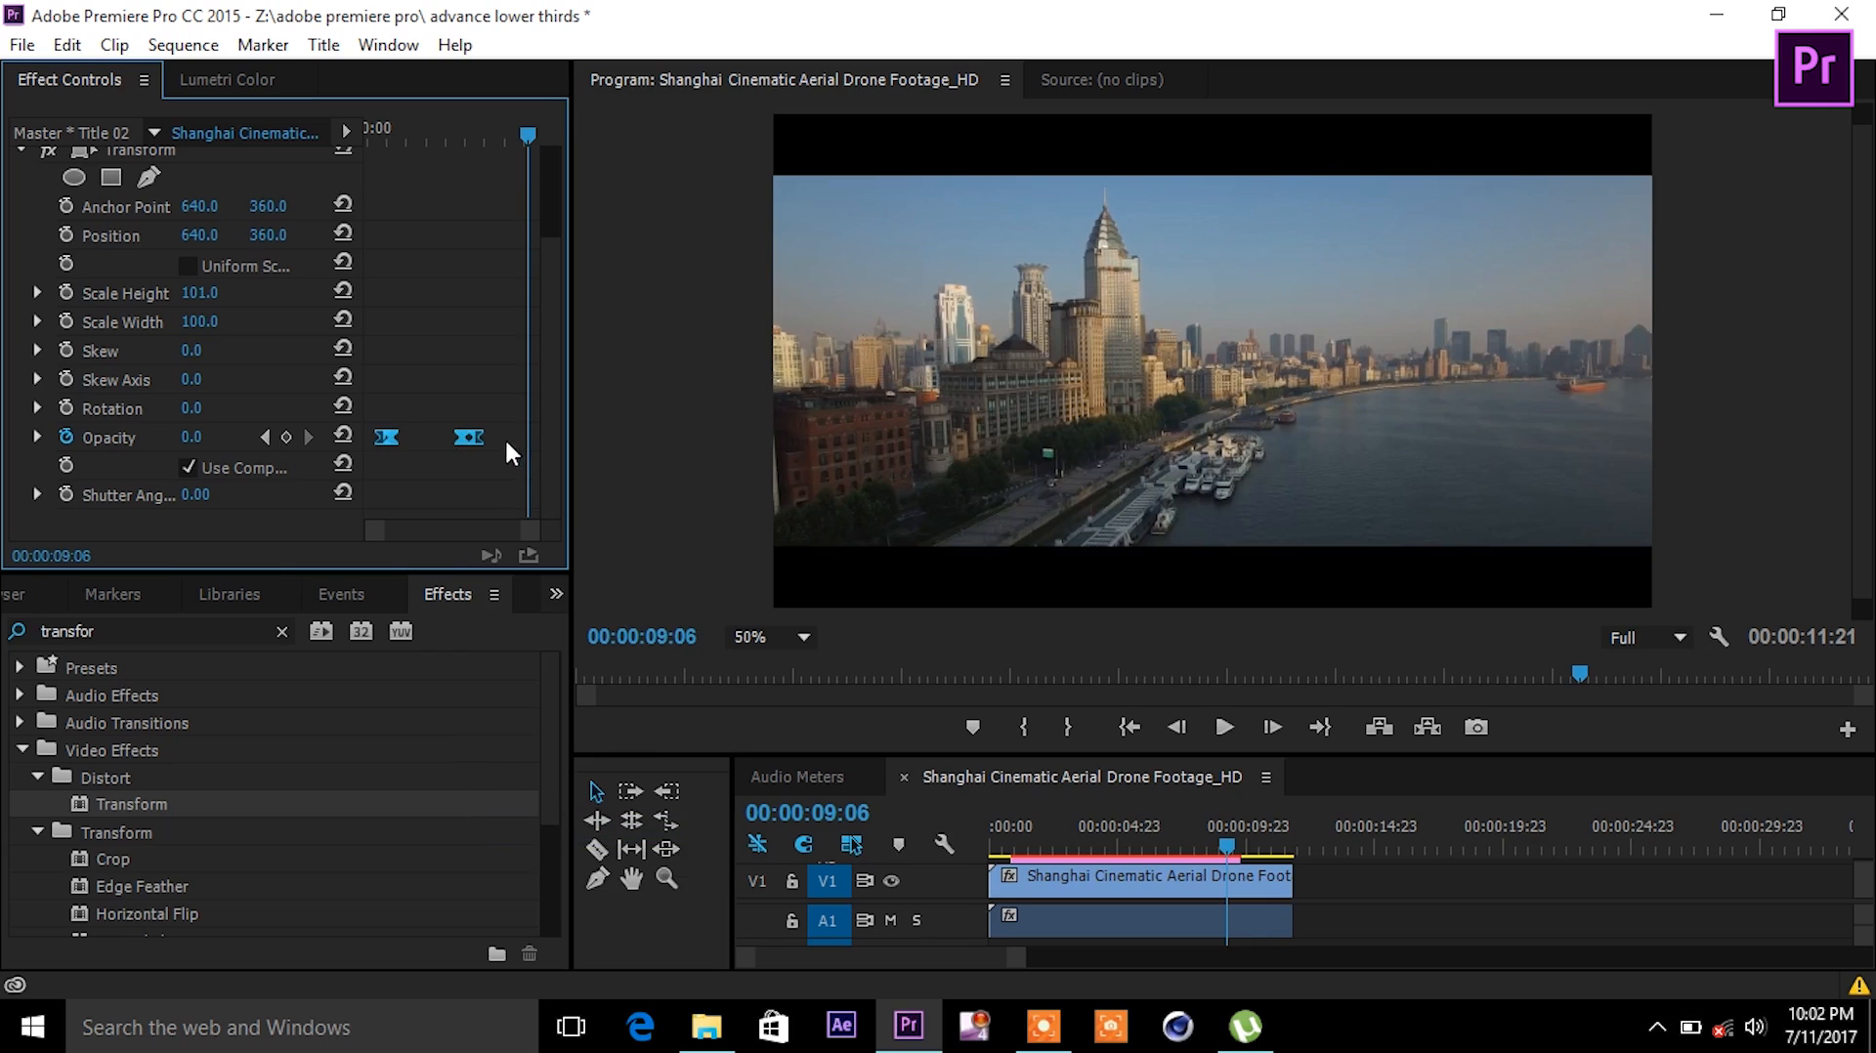
pyautogui.moveTo(489, 417)
pyautogui.mouseDown()
pyautogui.moveTo(461, 462)
pyautogui.moveTo(470, 435)
pyautogui.mouseUp()
pyautogui.moveTo(533, 133); pyautogui.dragTo(432, 123)
pyautogui.press('space')
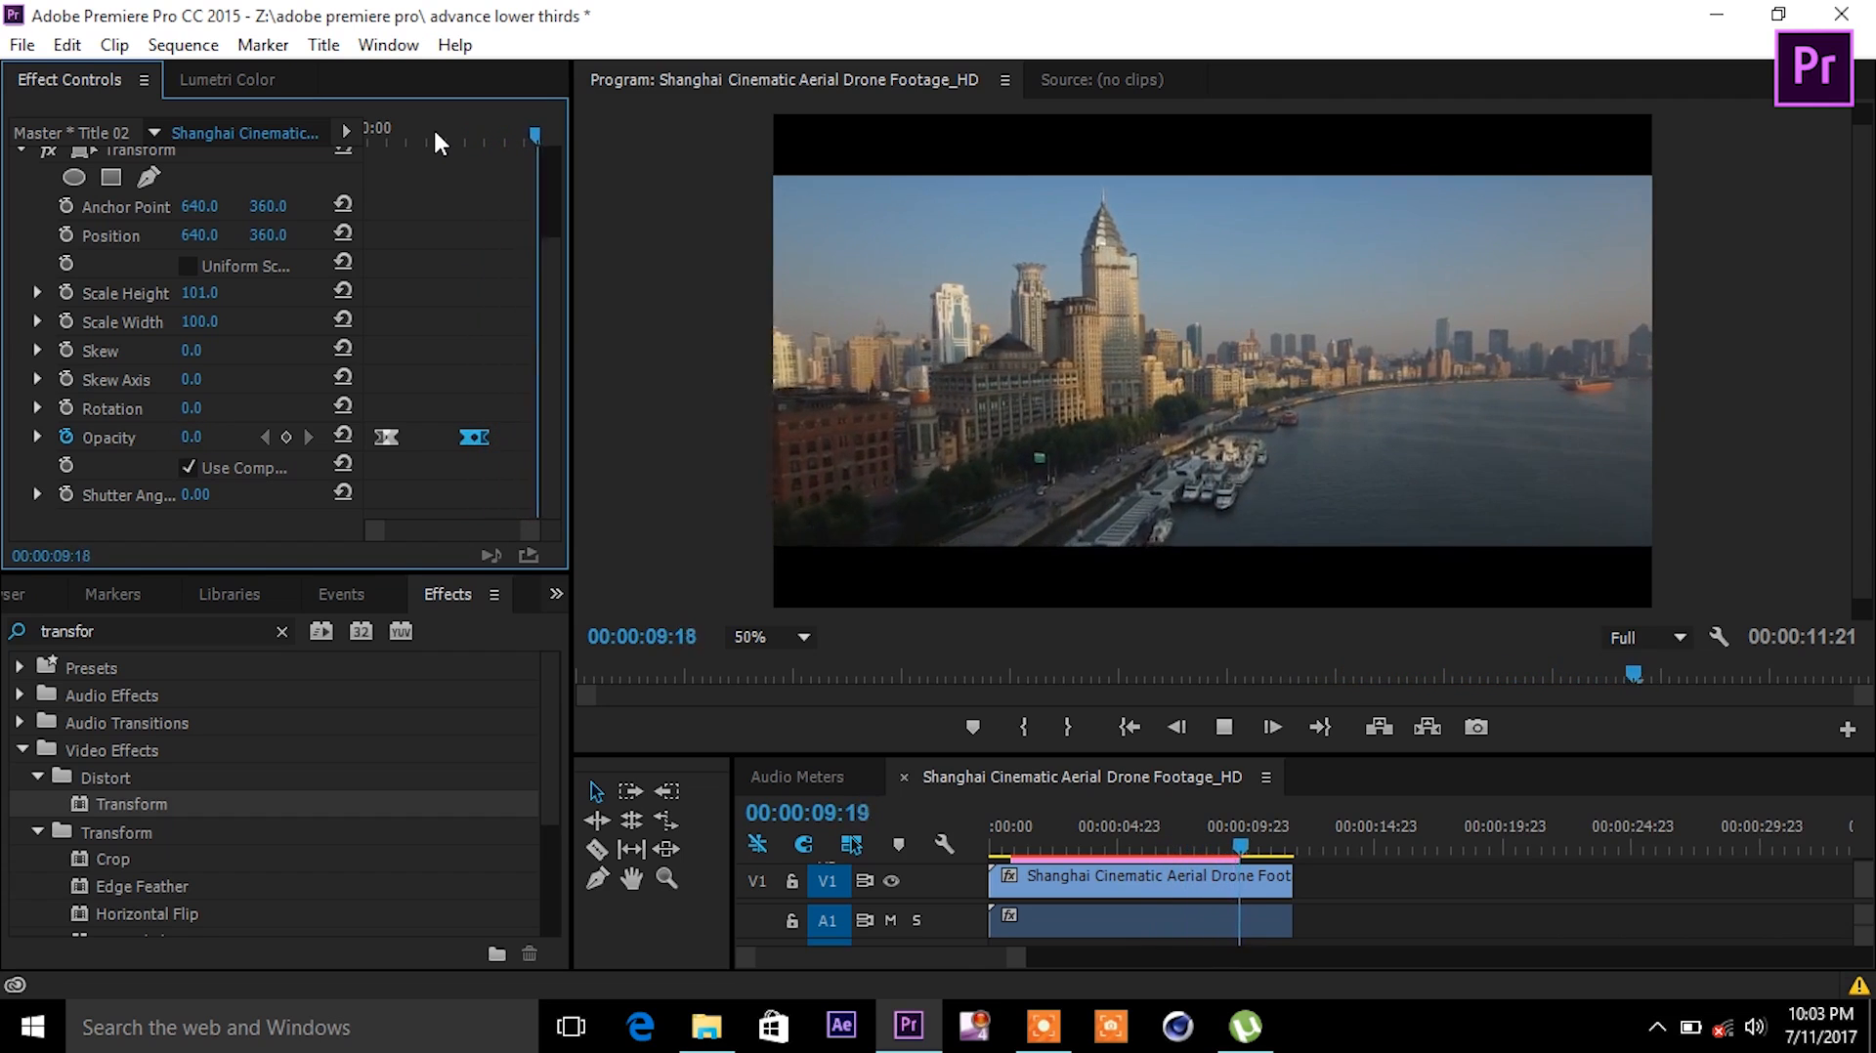
pyautogui.press('space')
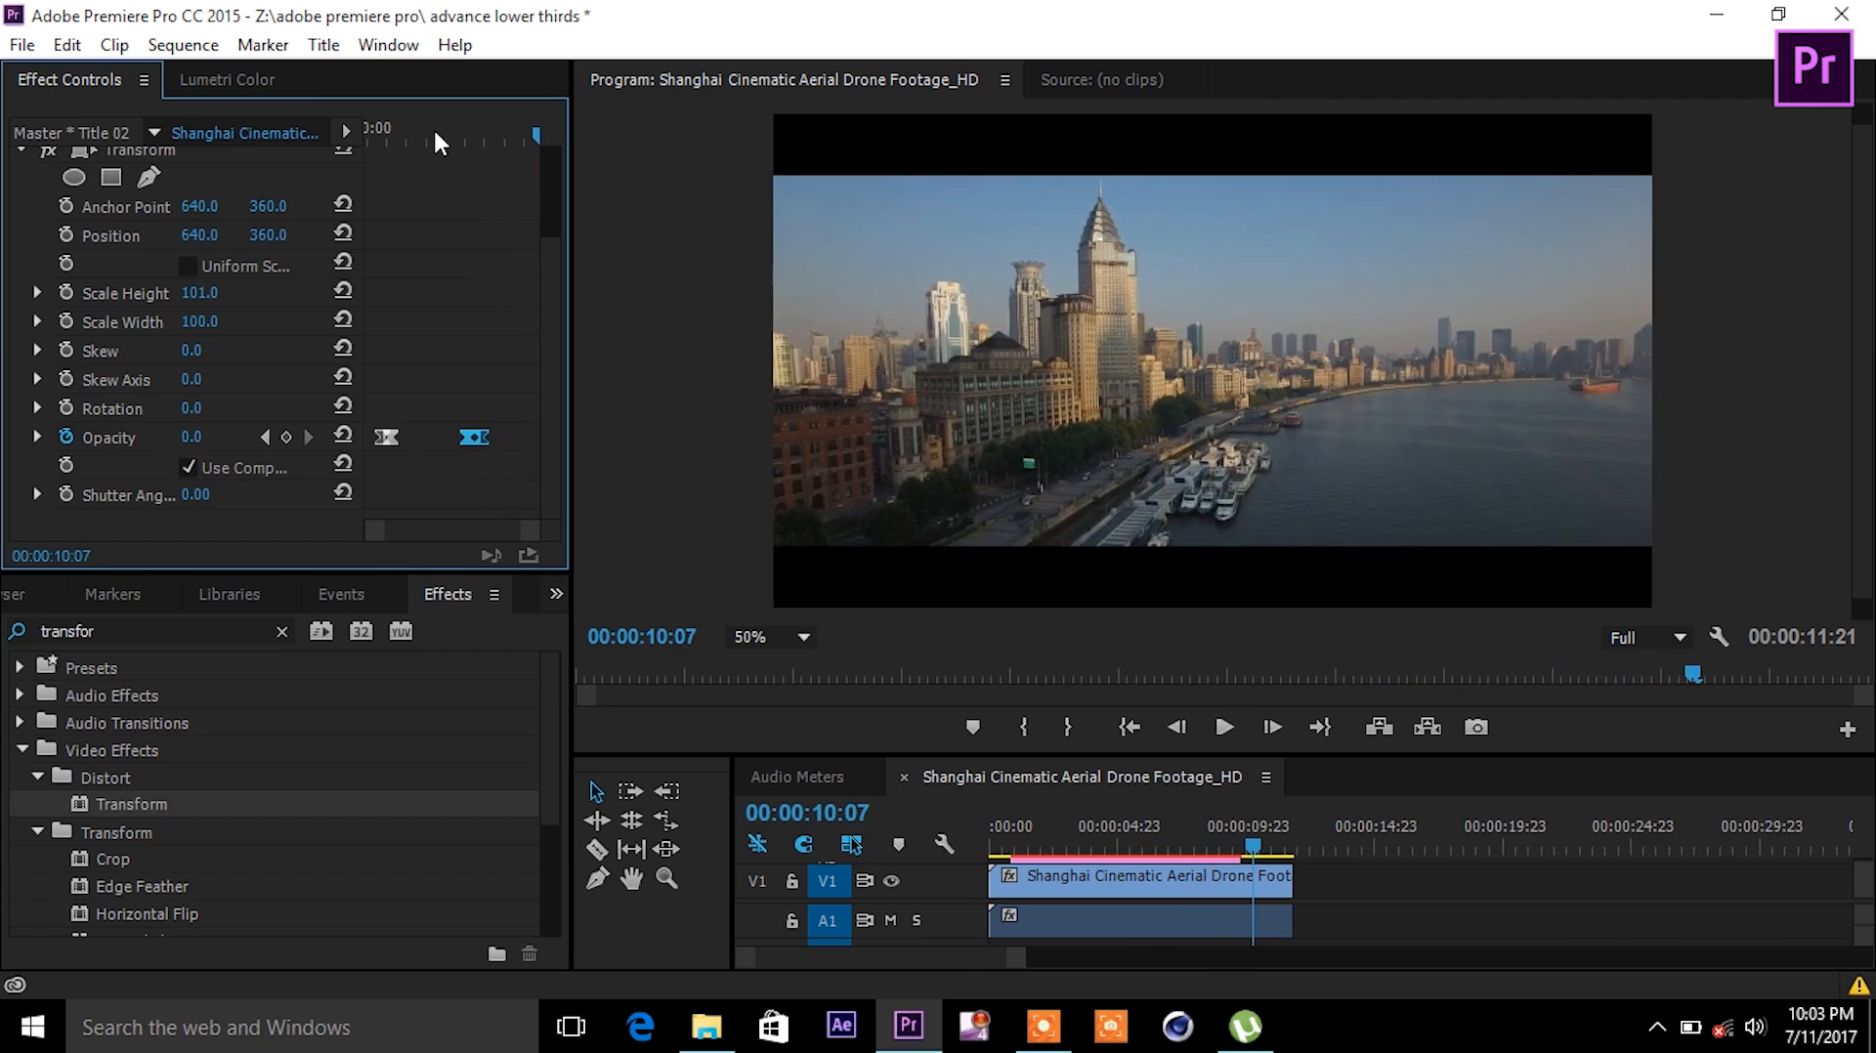
pyautogui.click(374, 137)
pyautogui.press('space')
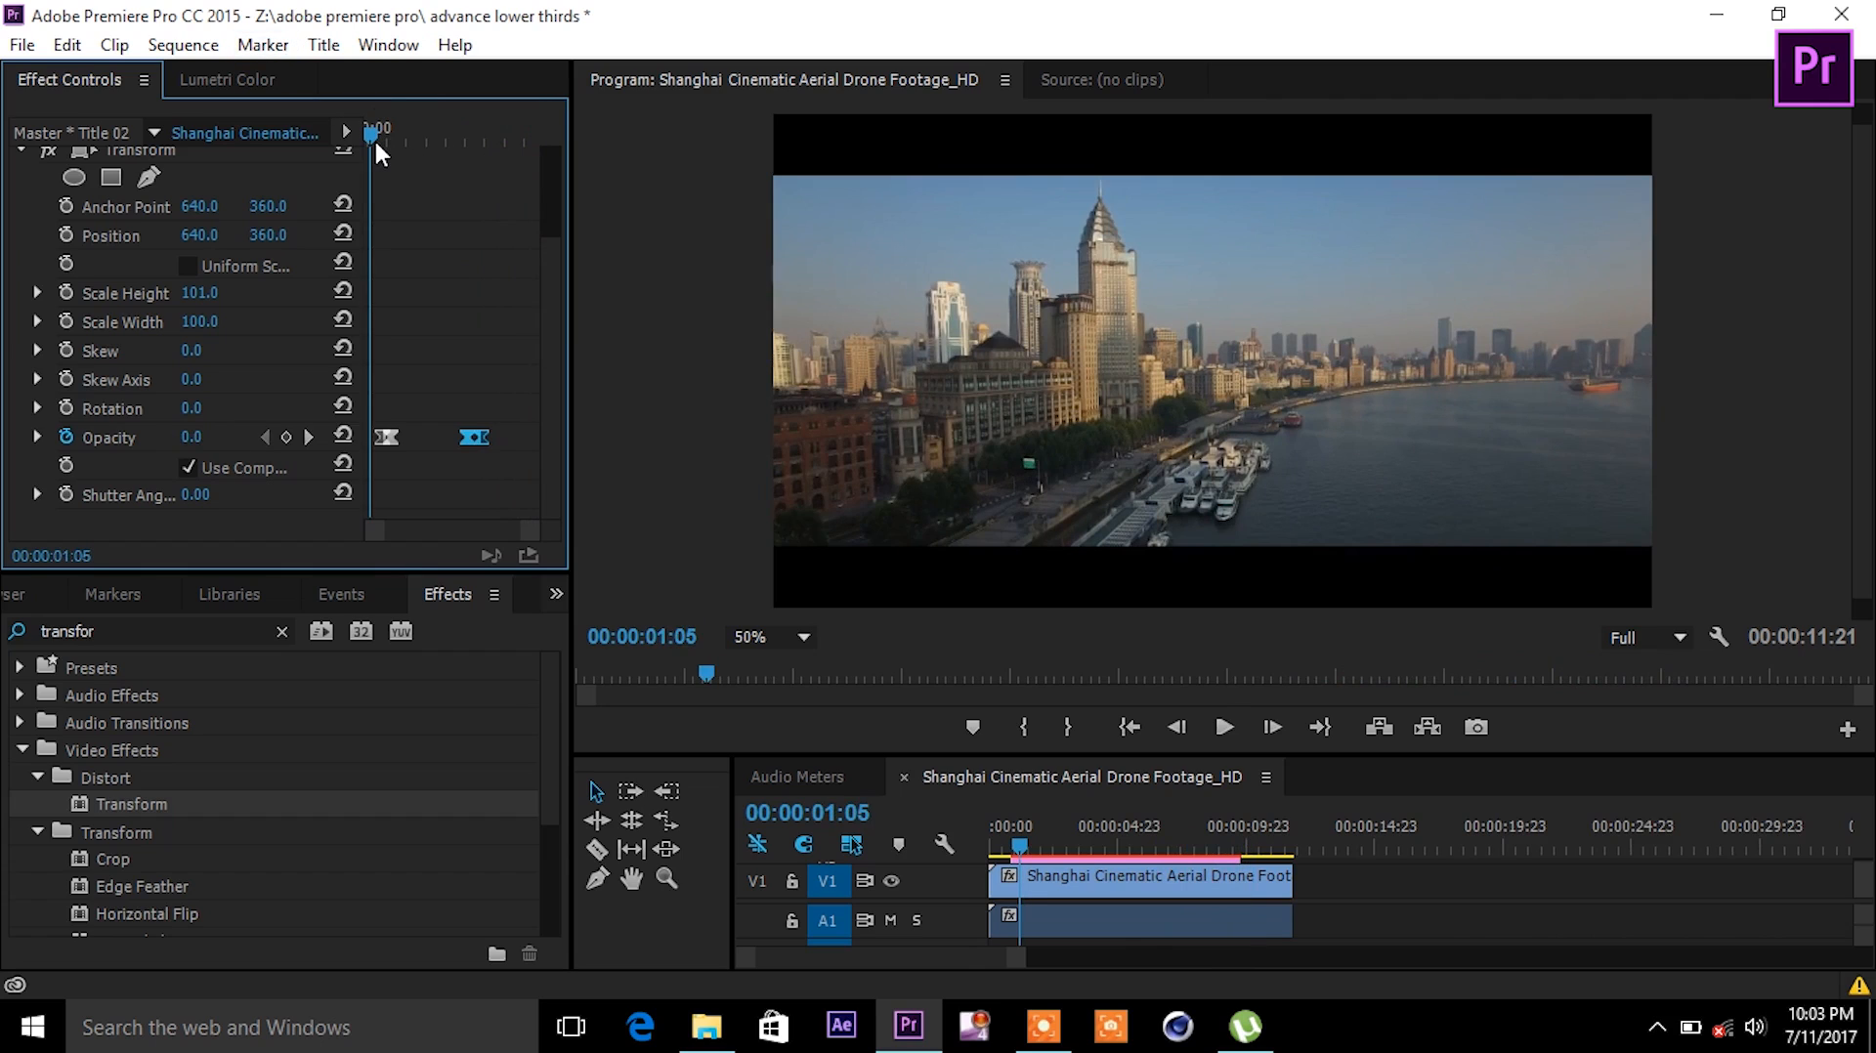